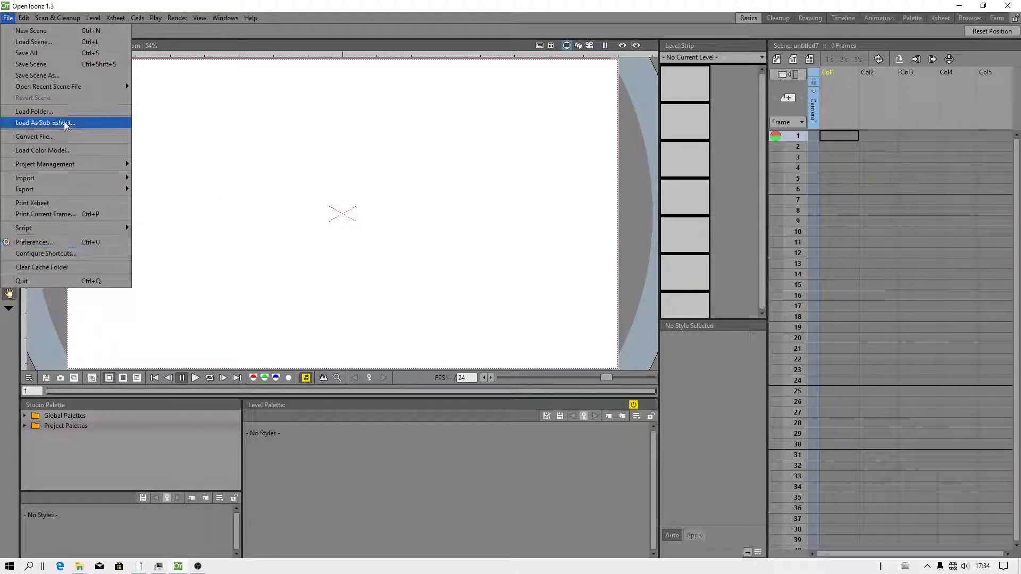
# - View the project settings and the list of available projects, keeping animacja truskawki 2020 selected
pyautogui.moveTo(74, 166)
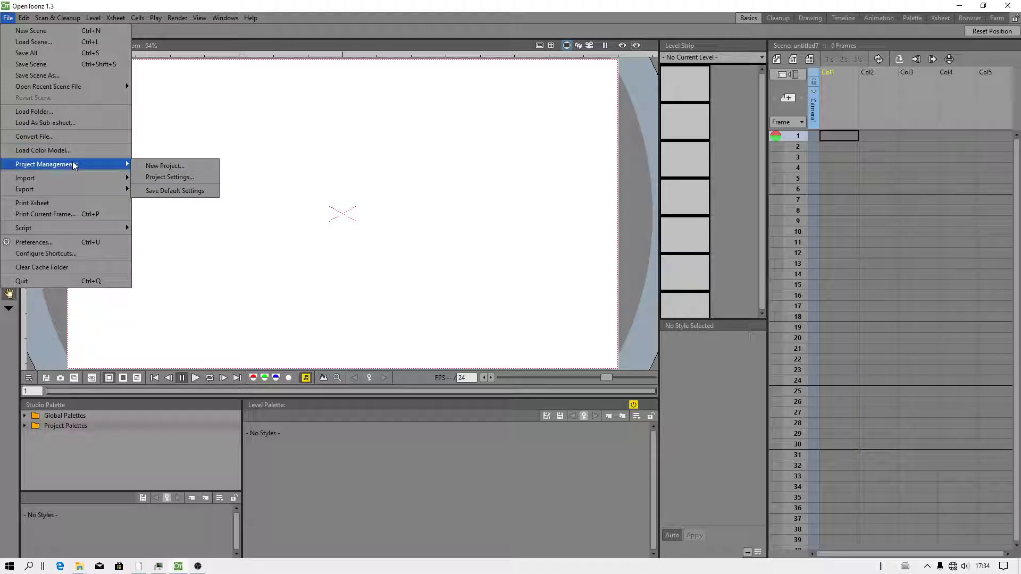
pyautogui.click(169, 177)
pyautogui.click(589, 285)
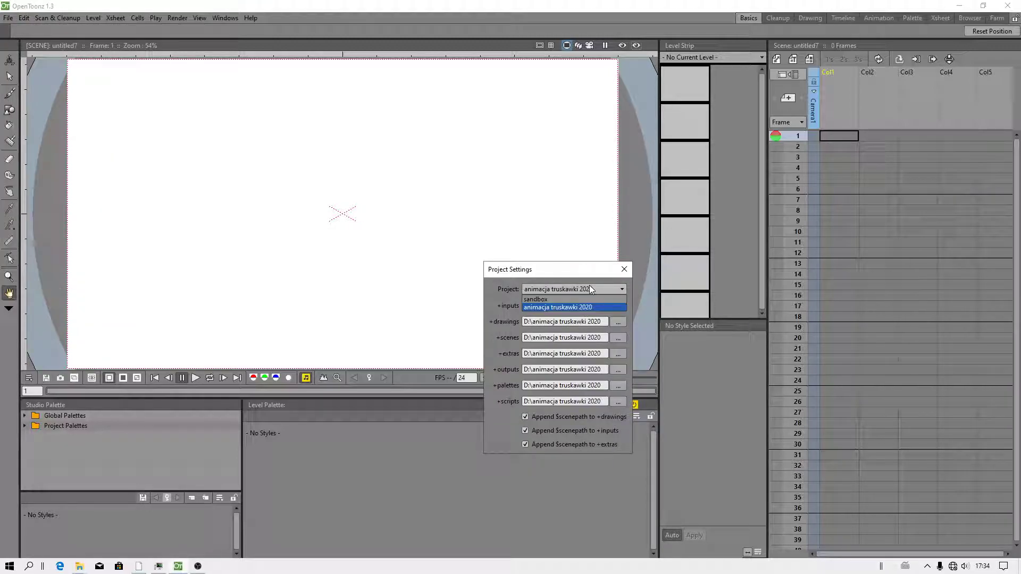
pyautogui.click(590, 286)
pyautogui.click(624, 270)
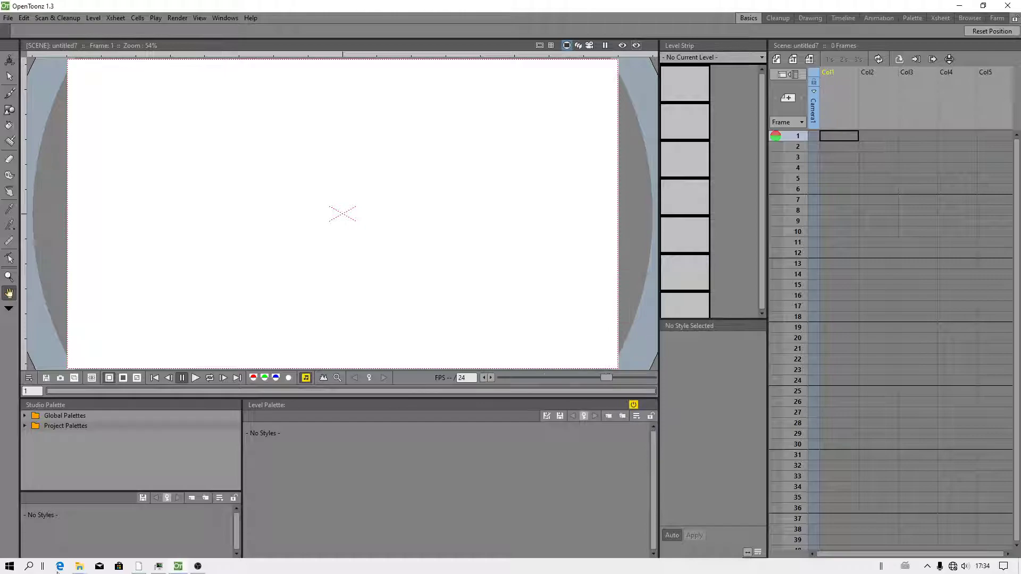
# - Switch to File Explorer and open the animacja truskawki 2020 folder on drive D
pyautogui.moveTo(80, 568)
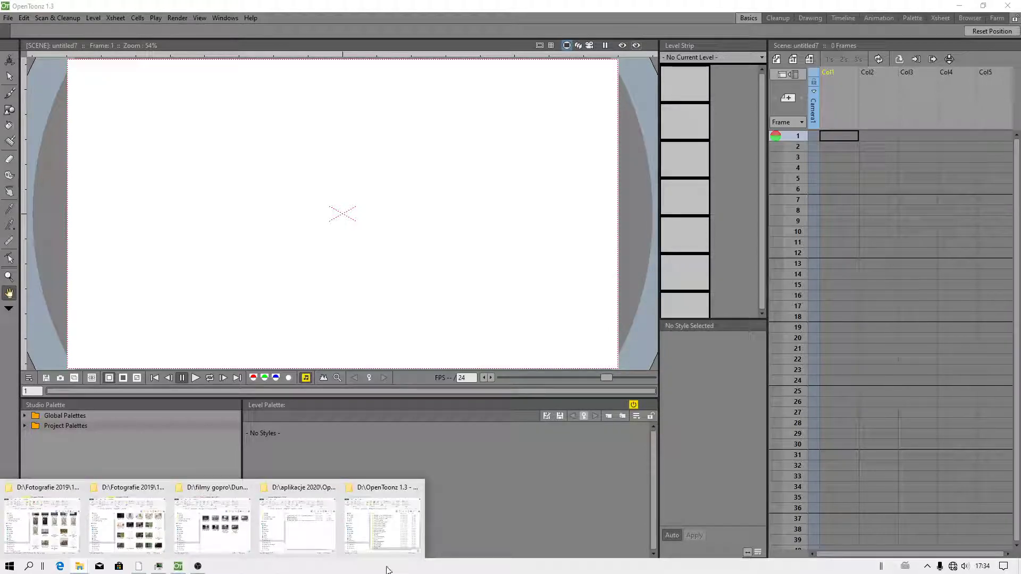
pyautogui.click(298, 518)
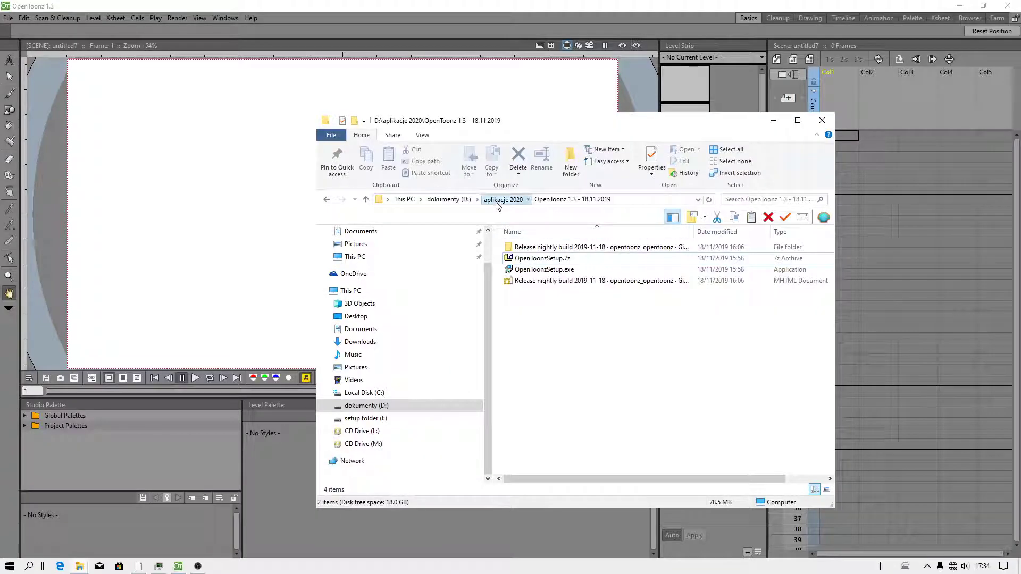
pyautogui.click(497, 201)
pyautogui.click(462, 200)
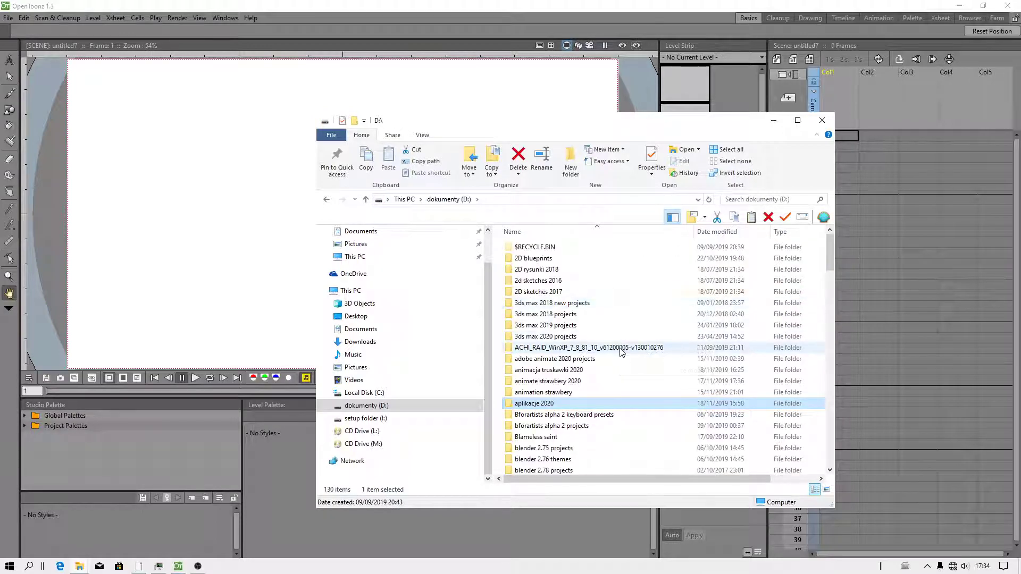
pyautogui.doubleClick(573, 370)
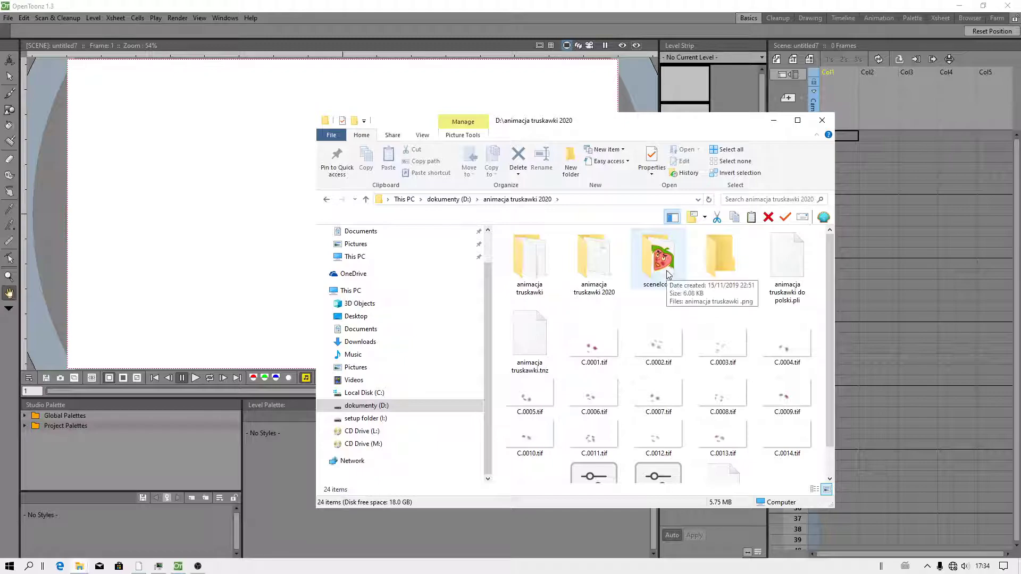
# - Examine the sceneIcons folder, the animacja truskawki do polski.pli level and the animacja truskawki.tnz scene file, and minimise File Explorer
pyautogui.doubleClick(649, 266)
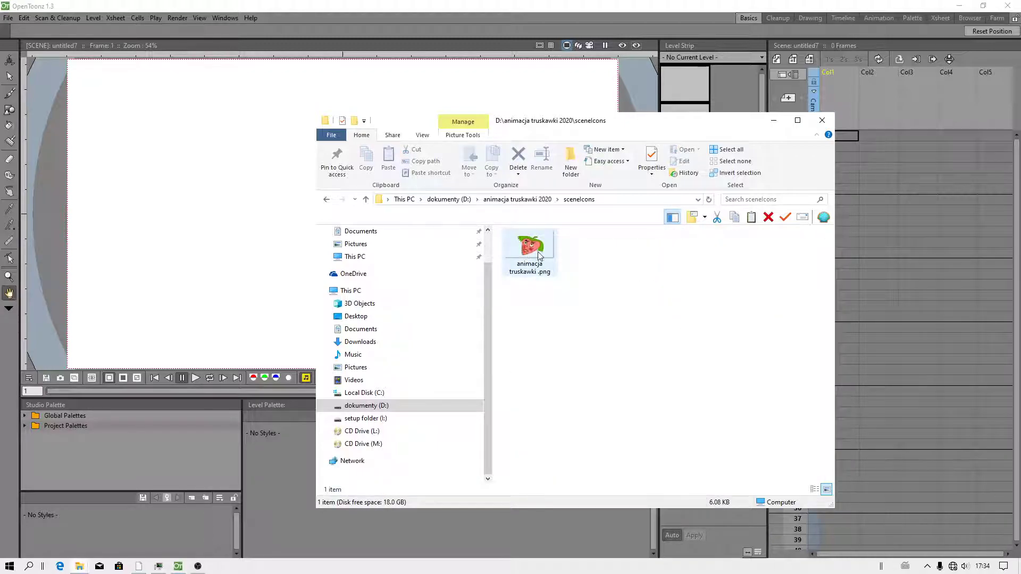
pyautogui.click(326, 202)
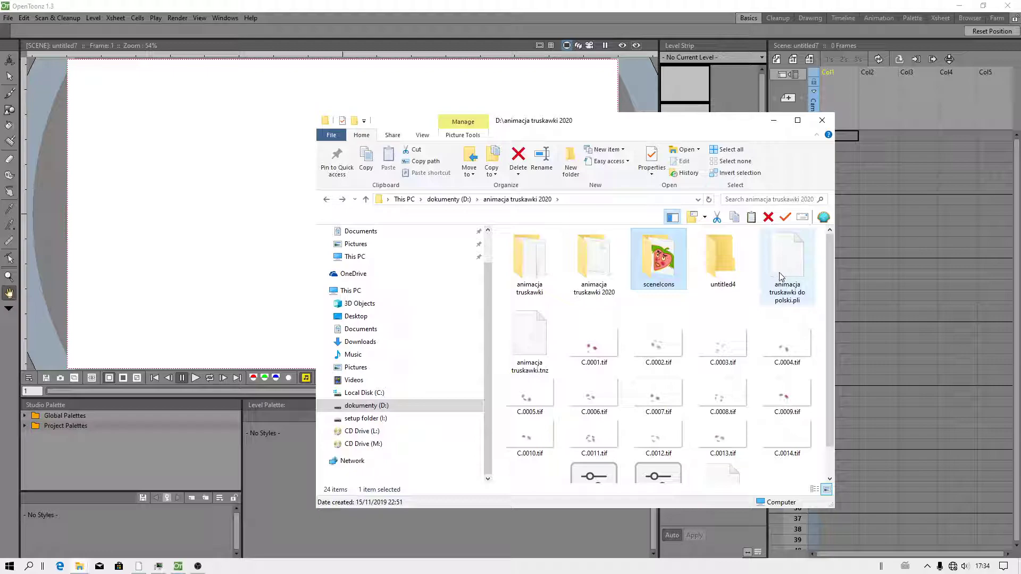
pyautogui.click(786, 269)
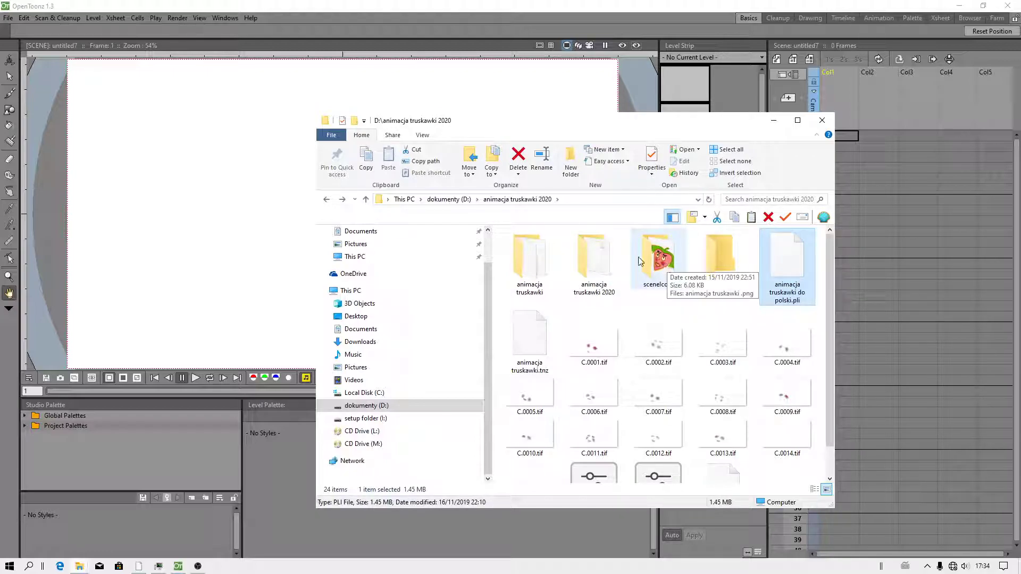
pyautogui.click(533, 347)
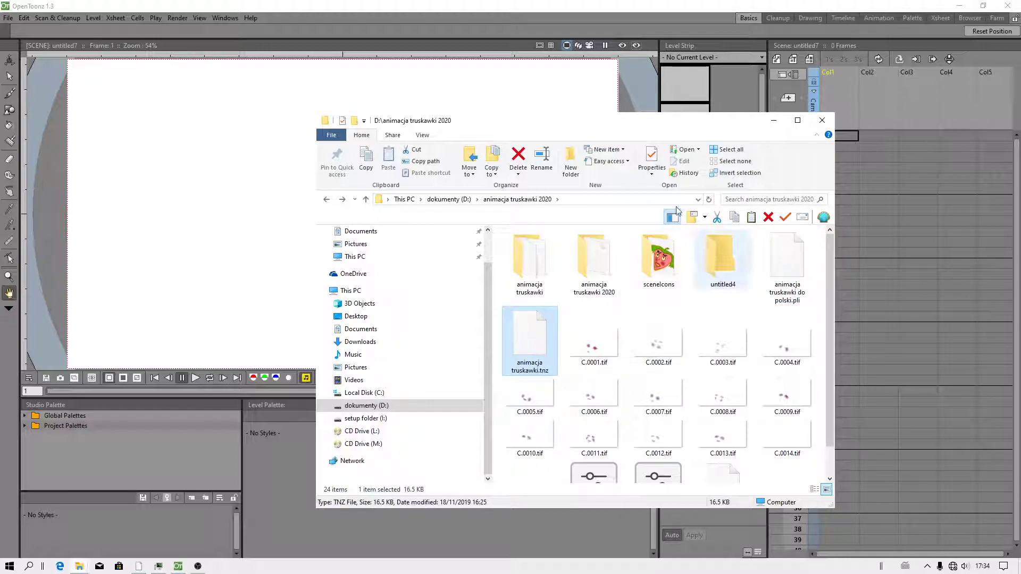
pyautogui.click(774, 122)
pyautogui.click(8, 17)
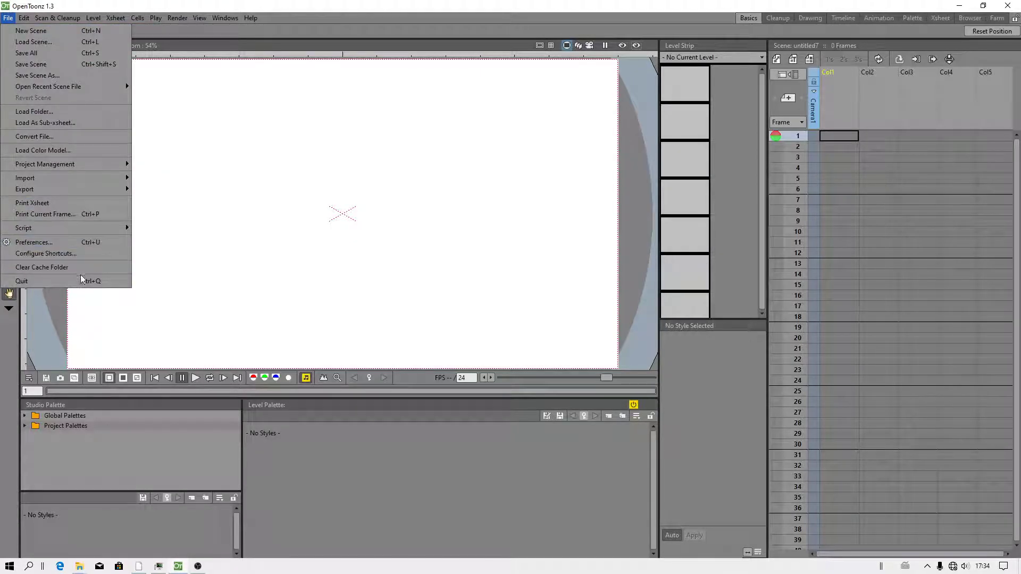
pyautogui.click(51, 243)
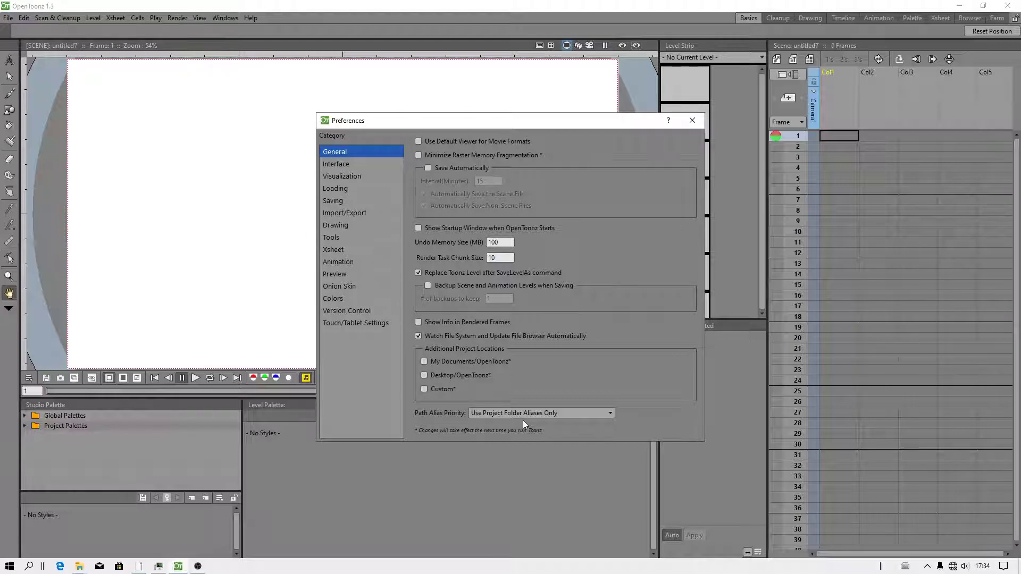
pyautogui.click(692, 120)
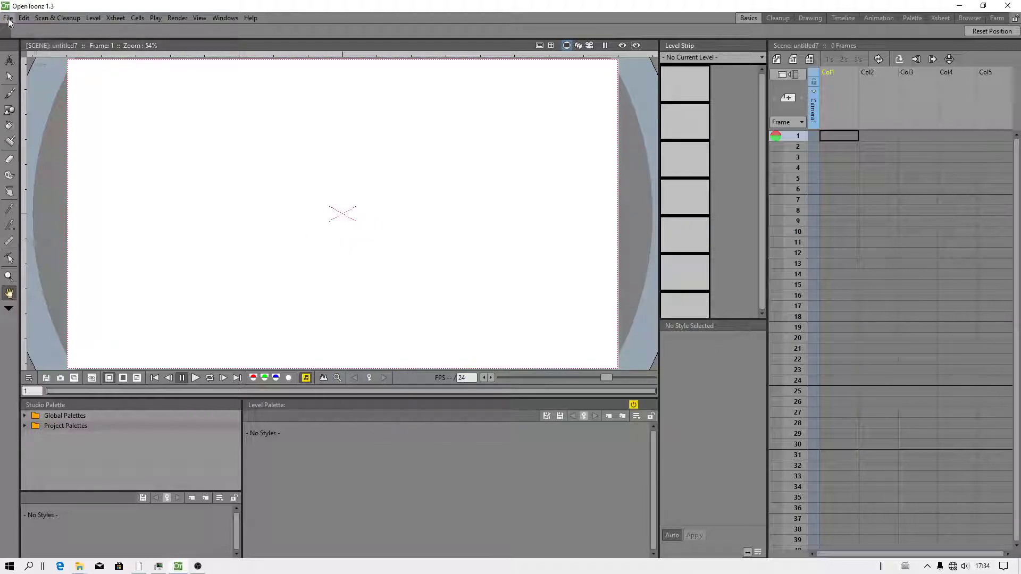
# - Open the preferences and look through the Interface, Visualization, Saving and Import/Export categories
pyautogui.click(8, 17)
pyautogui.click(34, 243)
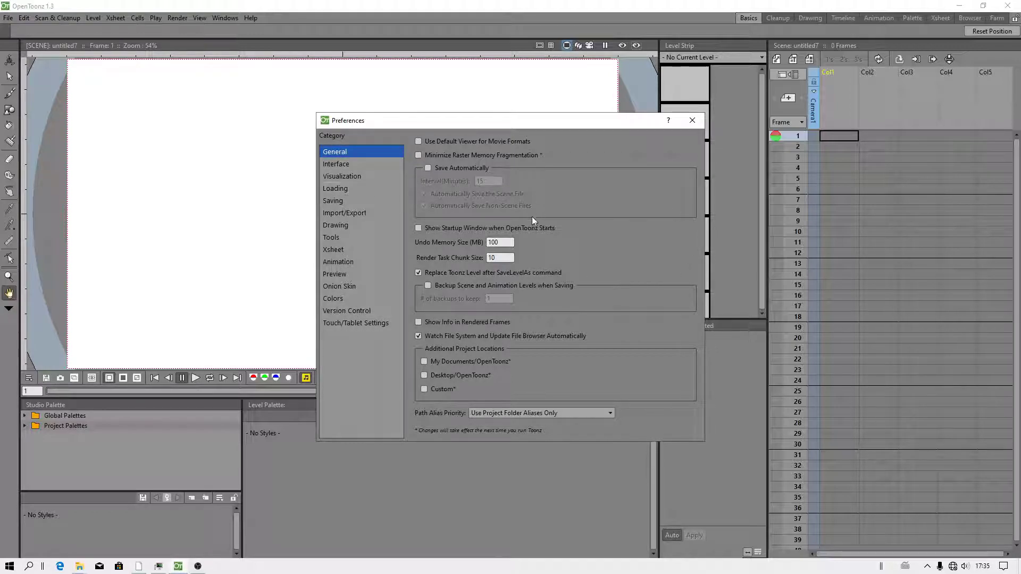
pyautogui.moveTo(630, 134); pyautogui.dragTo(537, 138)
pyautogui.click(257, 169)
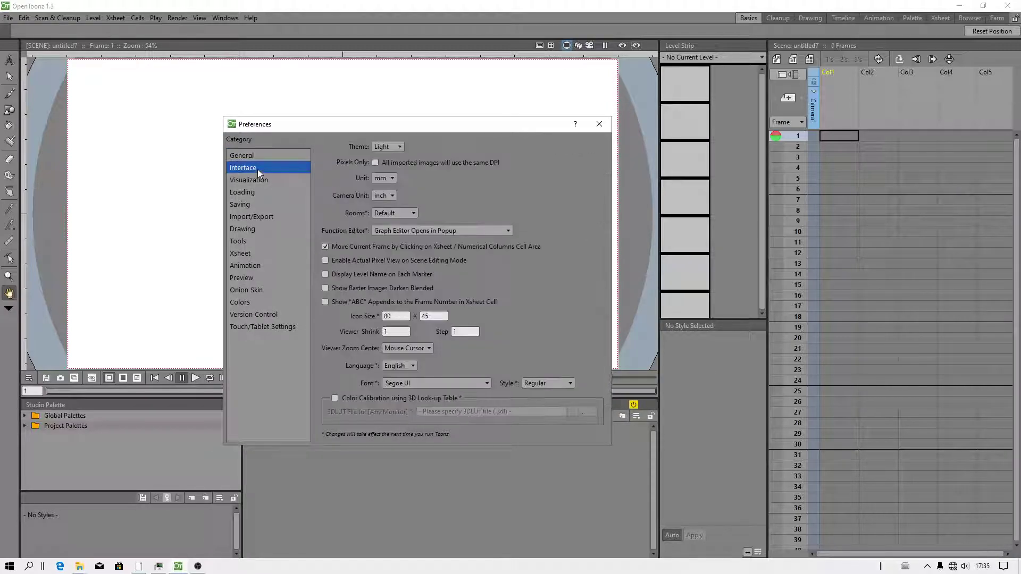
pyautogui.click(251, 179)
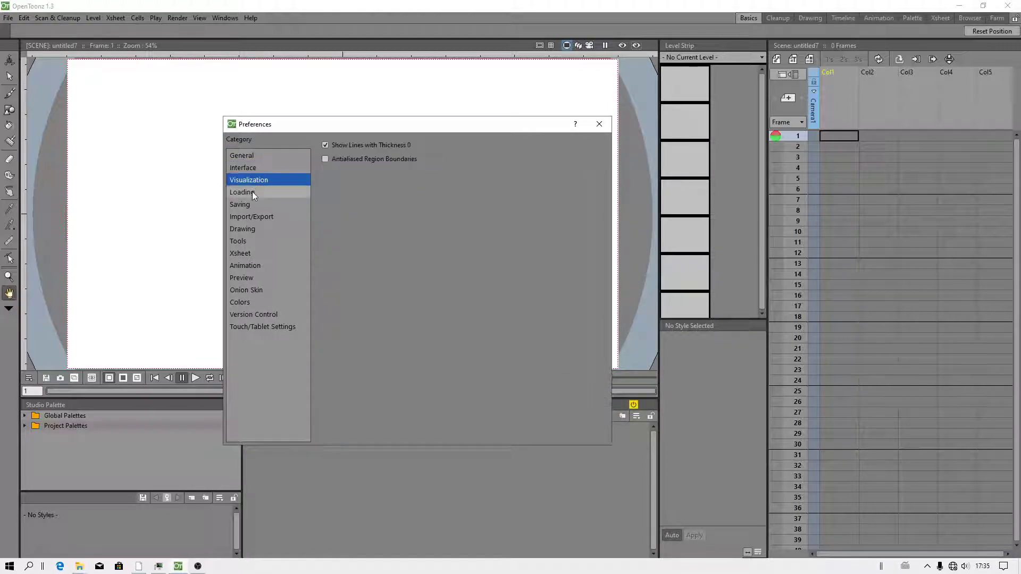
pyautogui.click(251, 204)
pyautogui.click(260, 218)
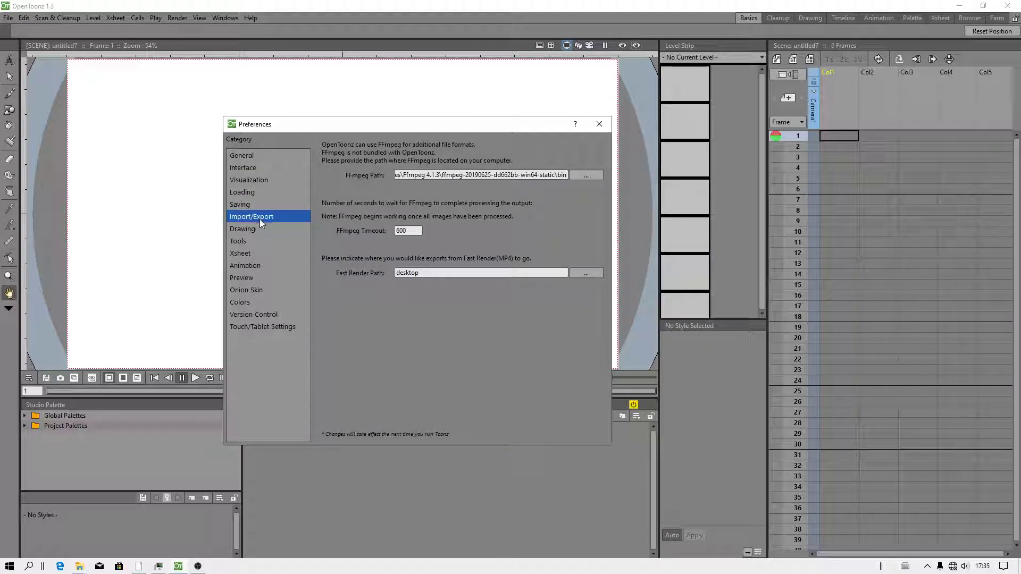
# - Enable the Custom additional project location in the General preferences
pyautogui.click(252, 156)
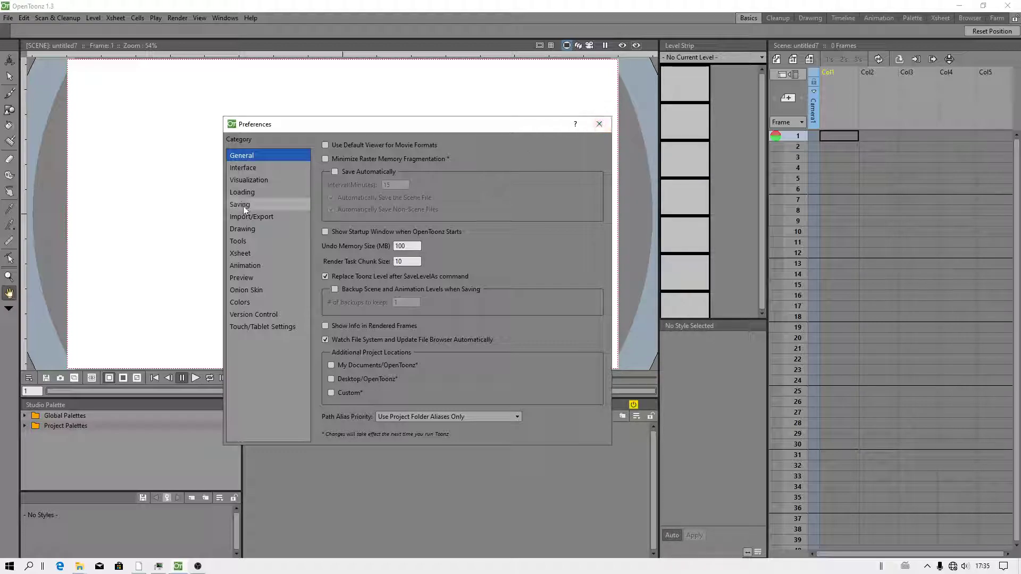
pyautogui.click(331, 393)
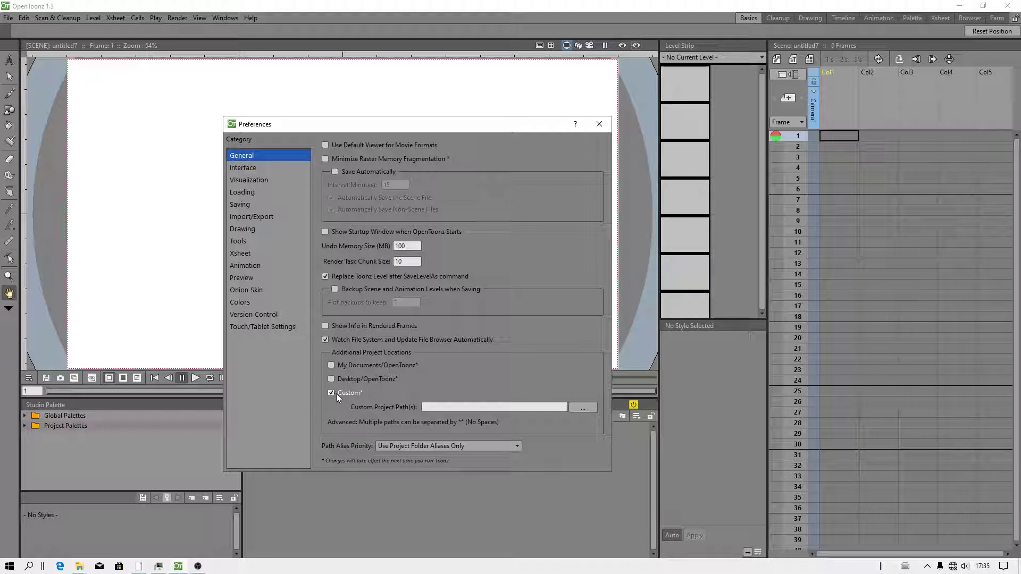
pyautogui.click(356, 393)
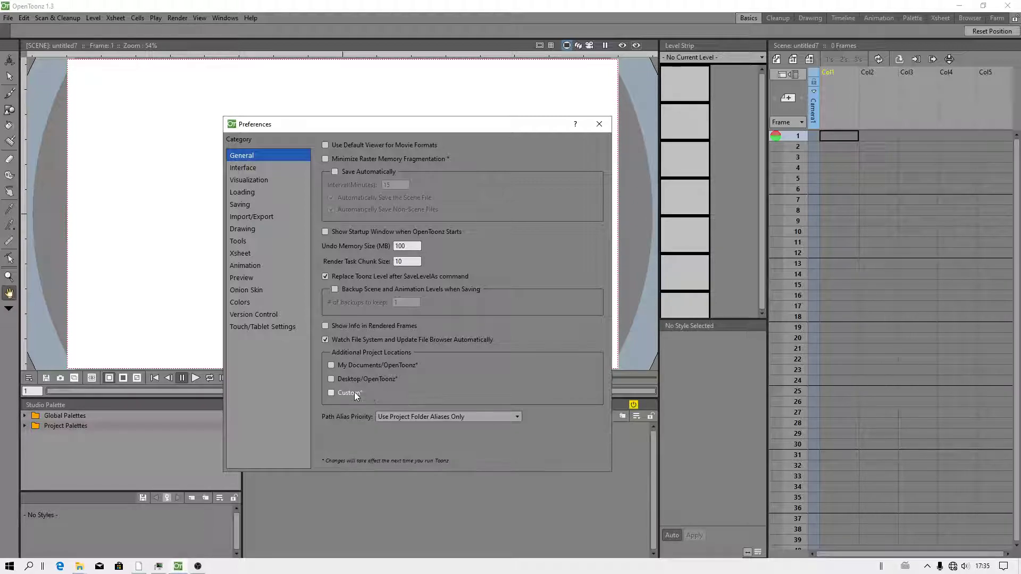
pyautogui.click(330, 394)
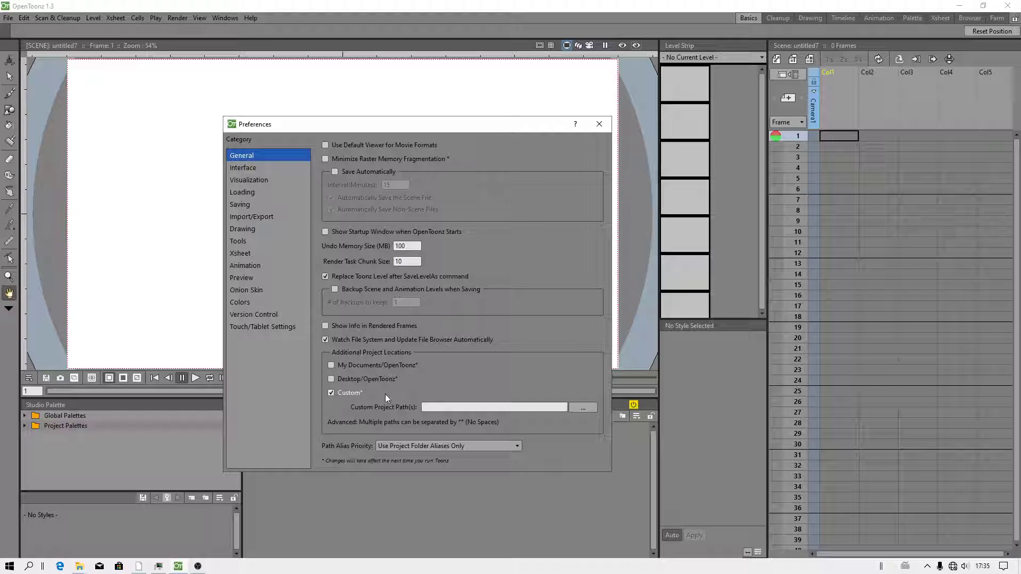
# - Set the custom project path to D:\OpenToonz 1.3 - moje projekty,my projects\USA Map and close the preferences
pyautogui.click(575, 409)
pyautogui.click(582, 408)
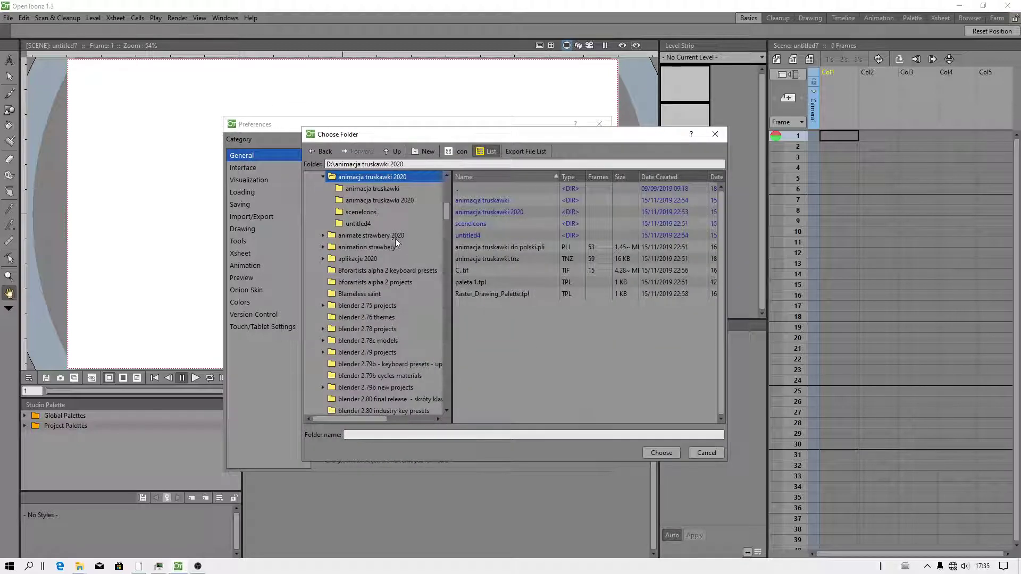
pyautogui.scroll(5, 393, 238)
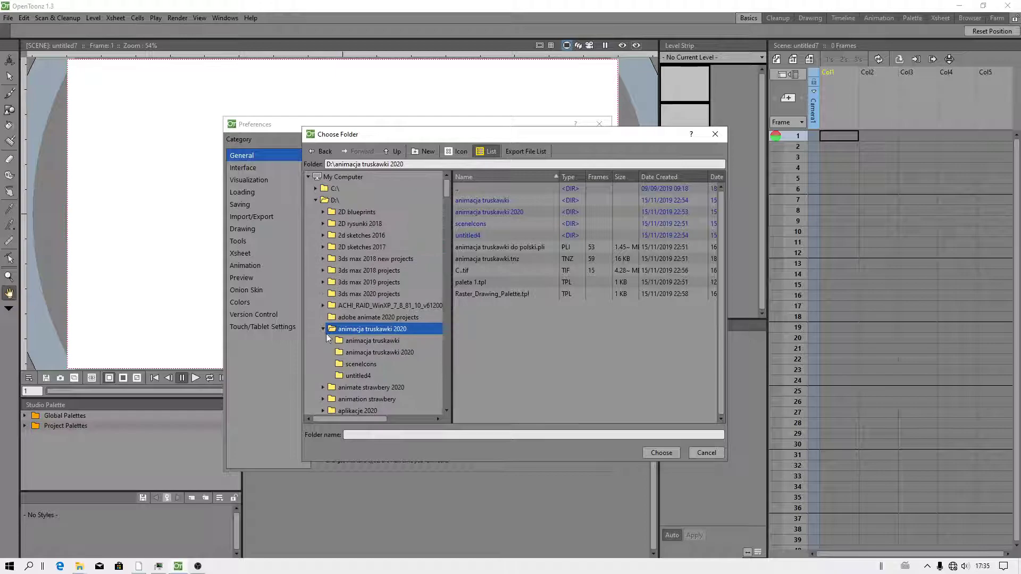
pyautogui.click(322, 328)
pyautogui.scroll(-2, 392, 325)
pyautogui.scroll(-15, 393, 325)
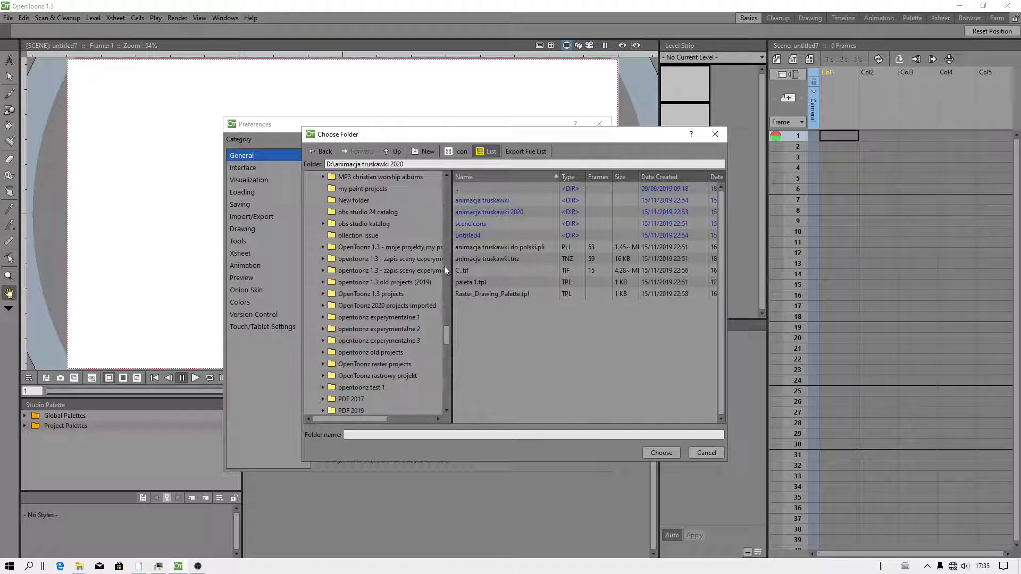
pyautogui.moveTo(450, 272); pyautogui.dragTo(485, 266)
pyautogui.doubleClick(426, 249)
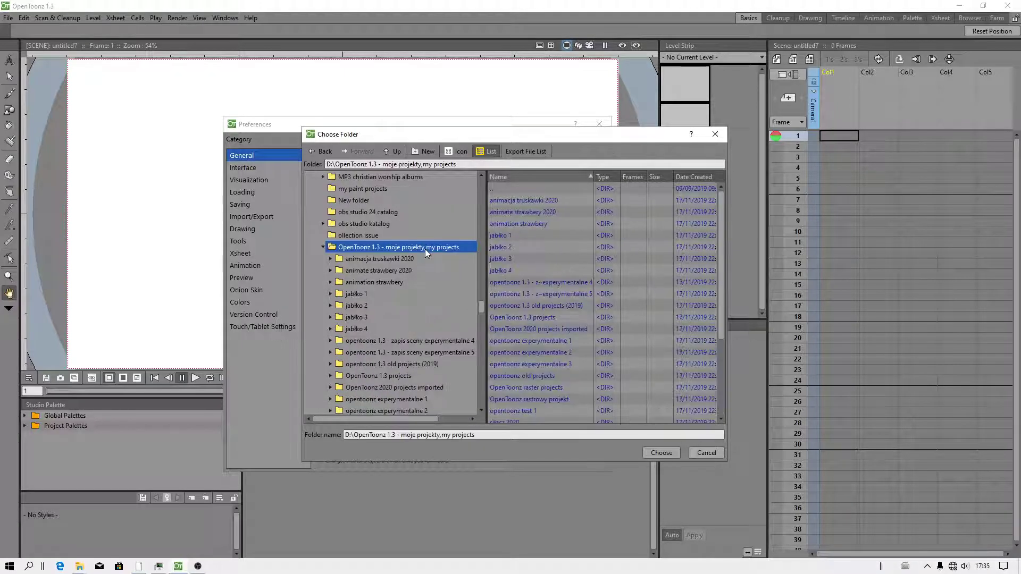
pyautogui.scroll(-5, 406, 324)
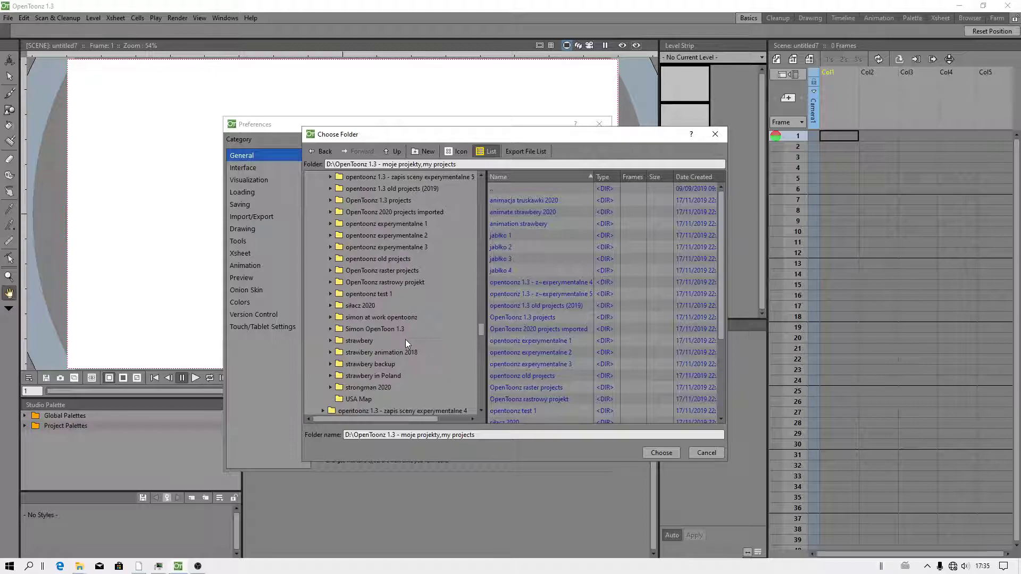
pyautogui.click(363, 398)
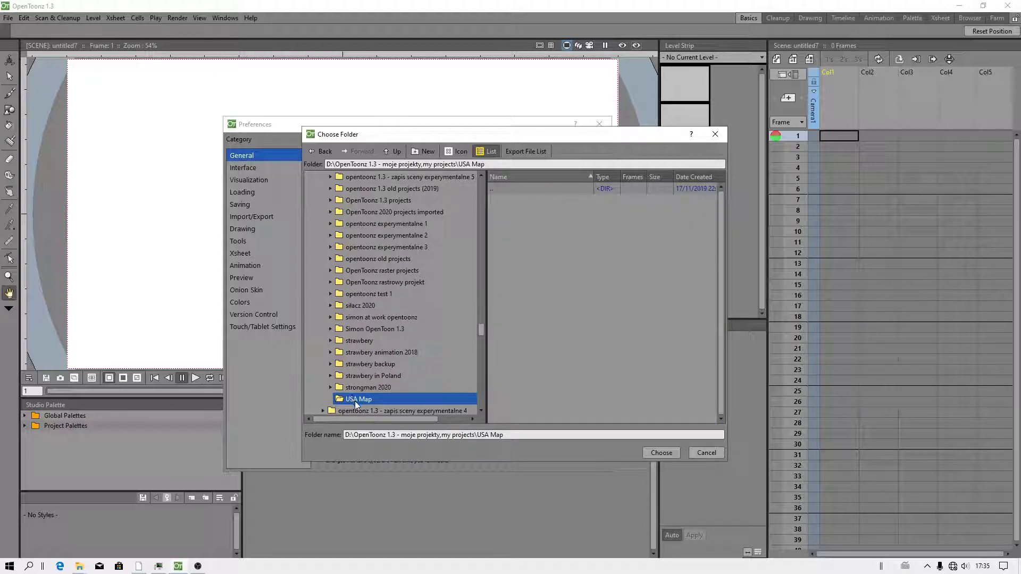
pyautogui.click(658, 453)
pyautogui.click(599, 123)
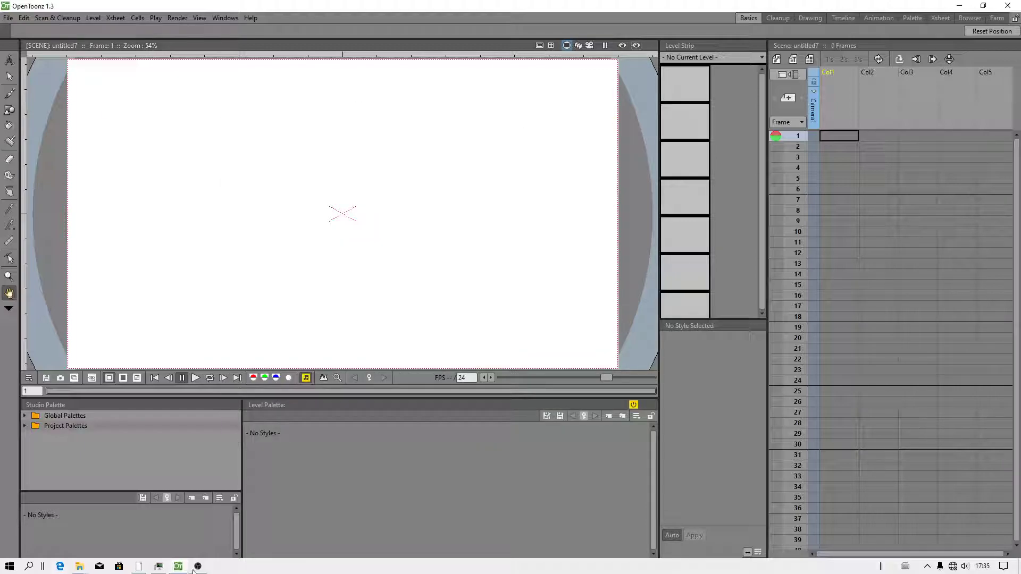
# - Check the USA Map folder inside OpenToonz 1.3 - moje projekty,my projects in File Explorer, and return to OpenToonz
pyautogui.click(79, 566)
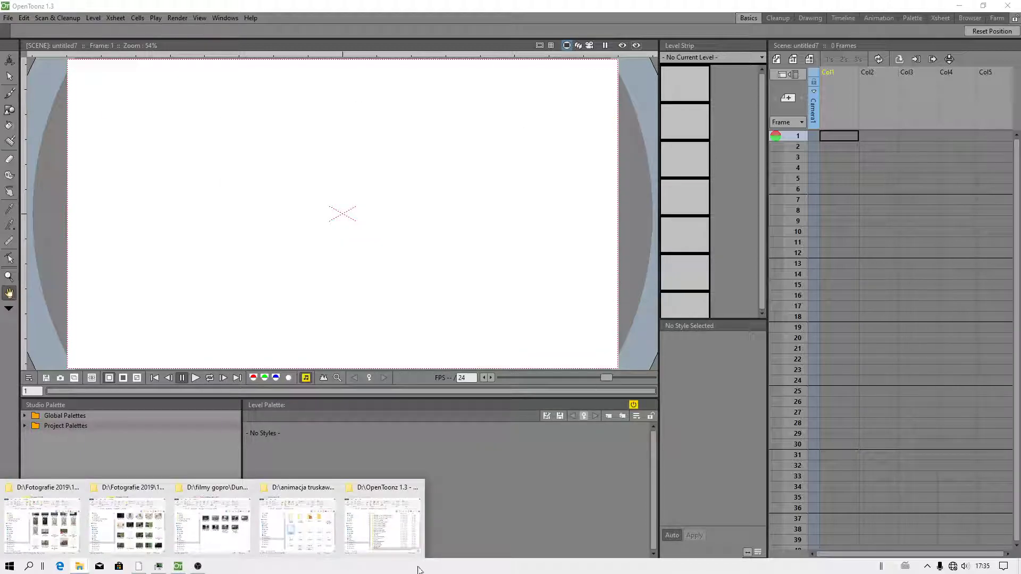
pyautogui.click(396, 531)
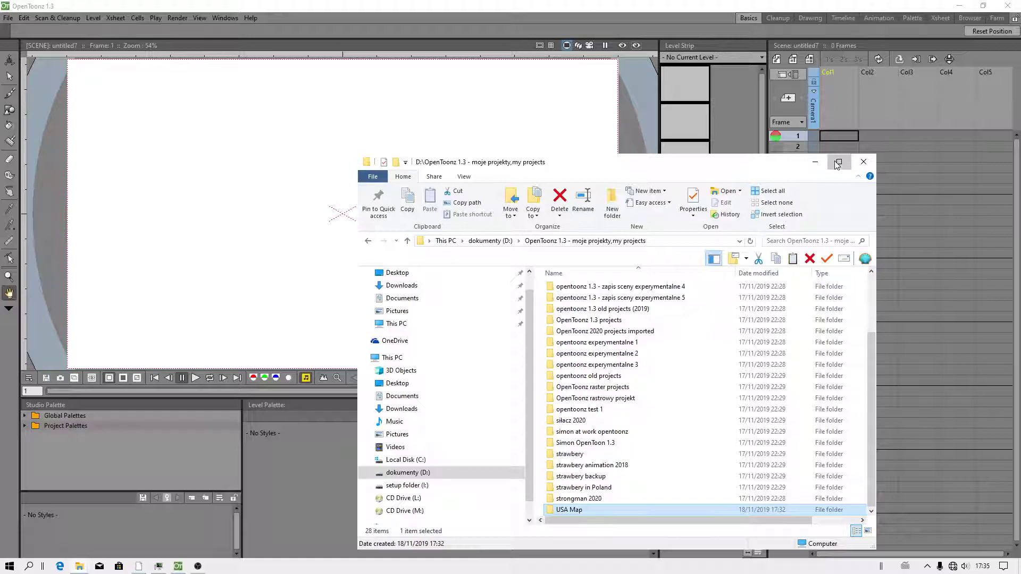
pyautogui.click(851, 163)
pyautogui.click(181, 567)
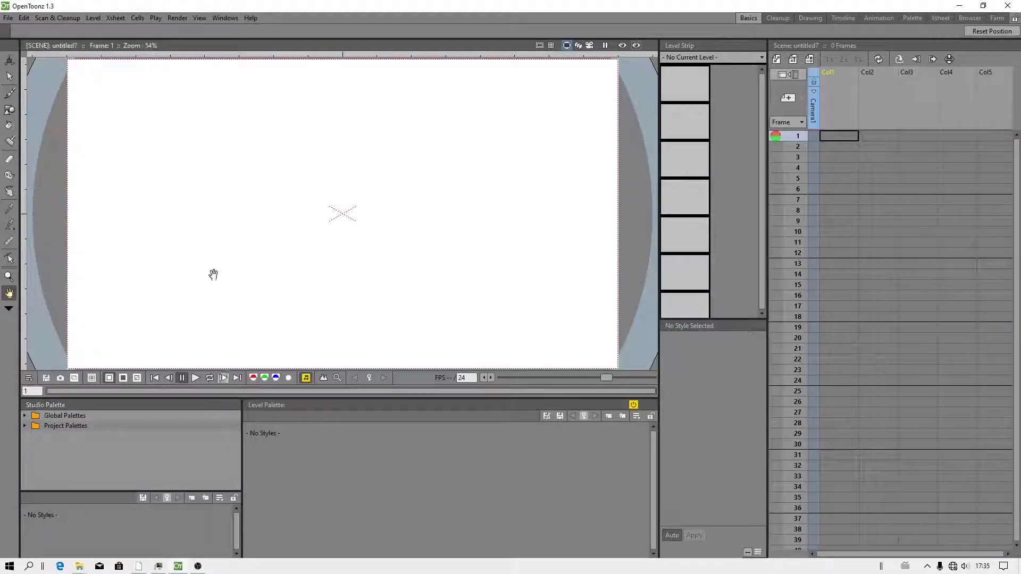
# - Quit OpenToonz and start it again by searching for the app in Windows
pyautogui.click(8, 17)
pyautogui.click(51, 284)
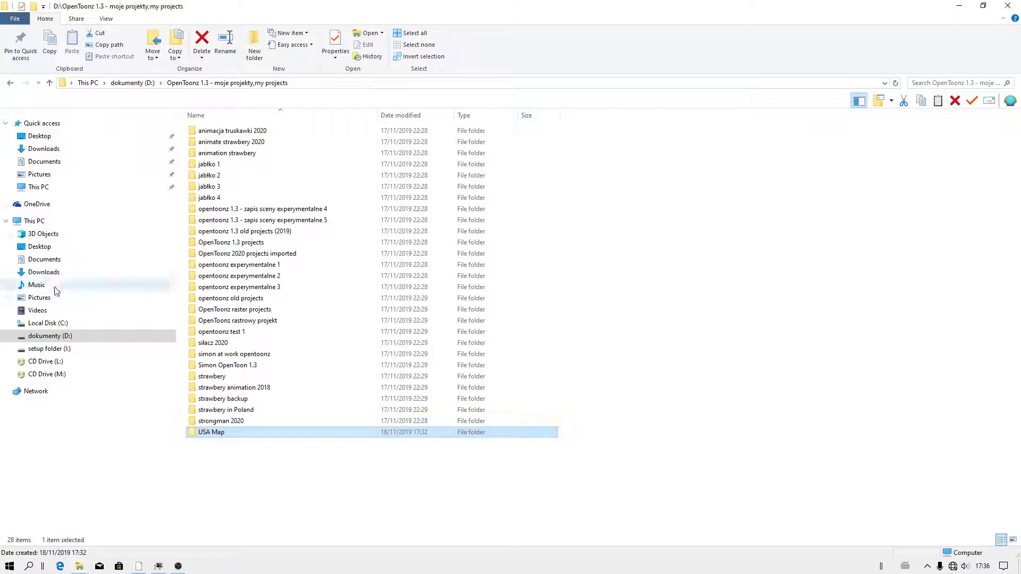
pyautogui.click(29, 566)
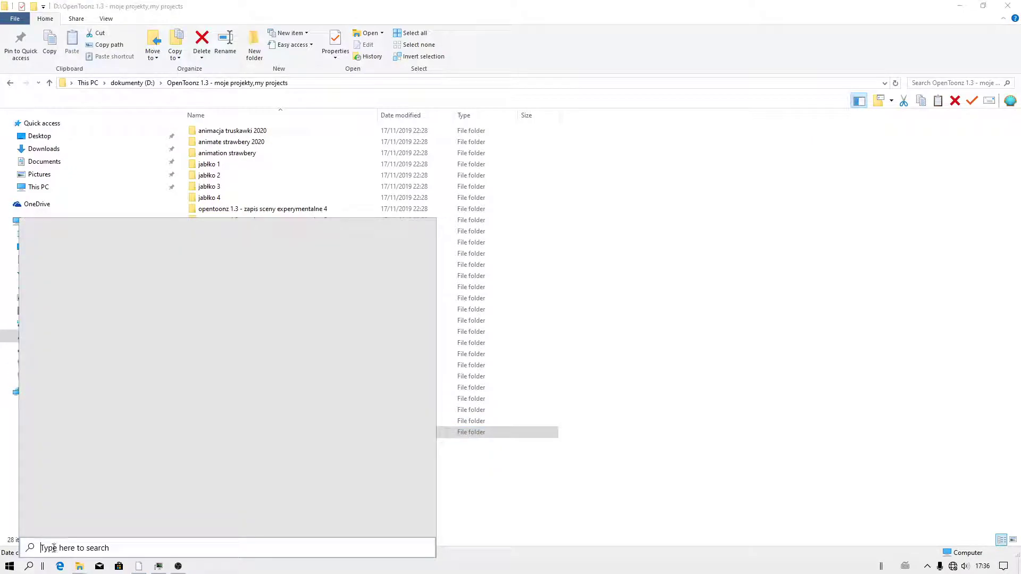
pyautogui.write('opent')
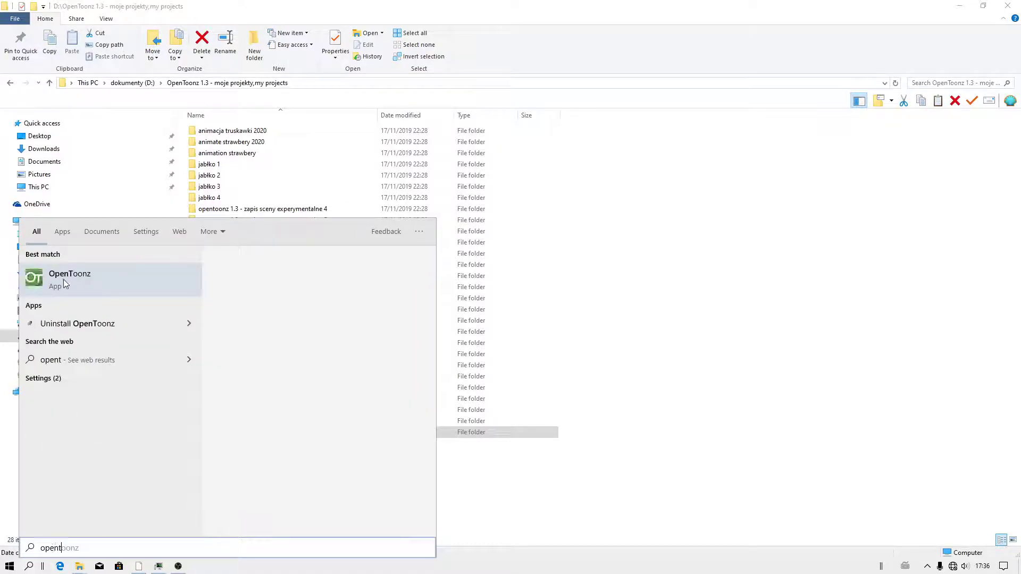
pyautogui.click(65, 283)
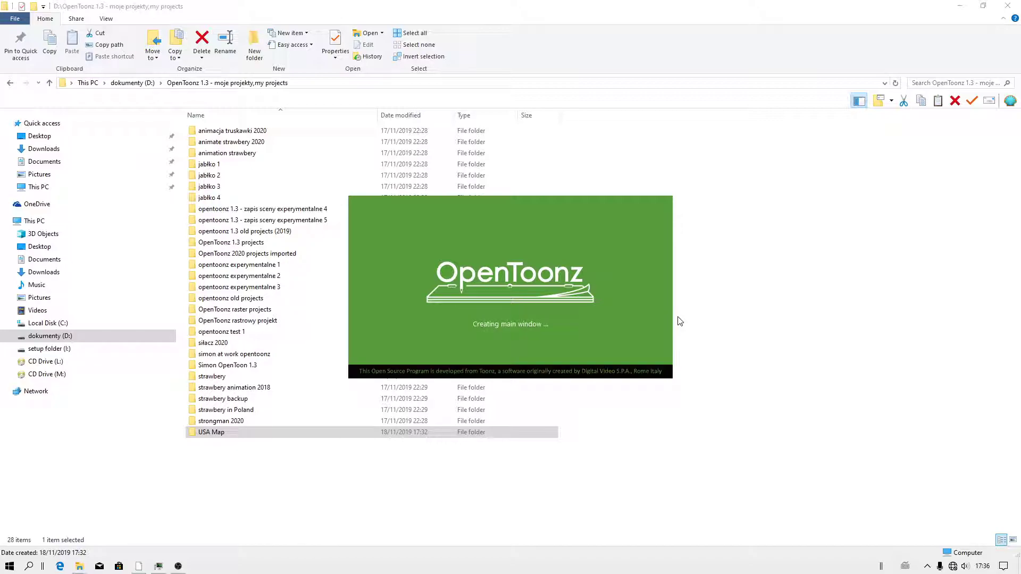
pyautogui.click(220, 435)
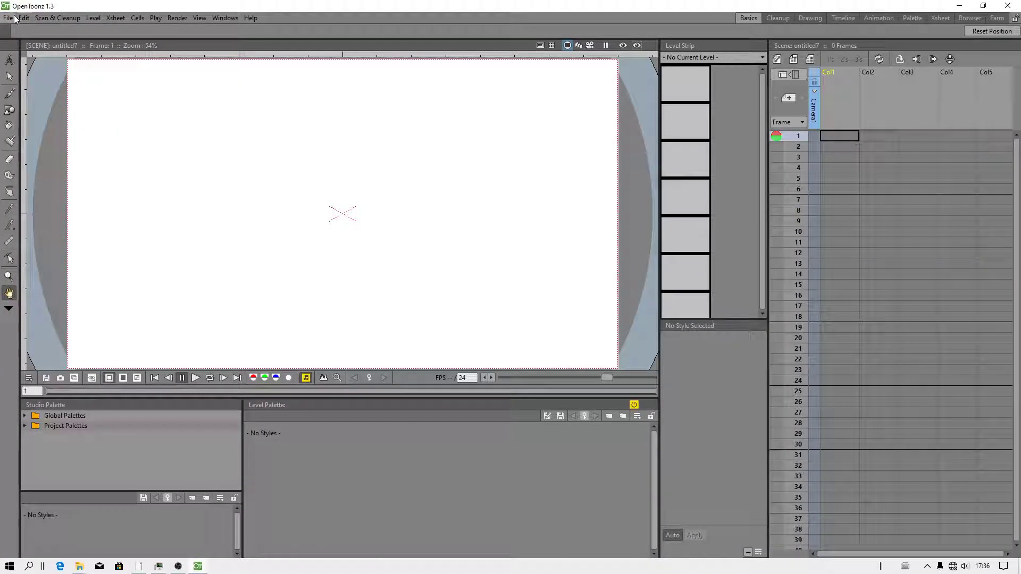
# - Check the version and build information in the About OpenToonz window and close it
pyautogui.click(8, 18)
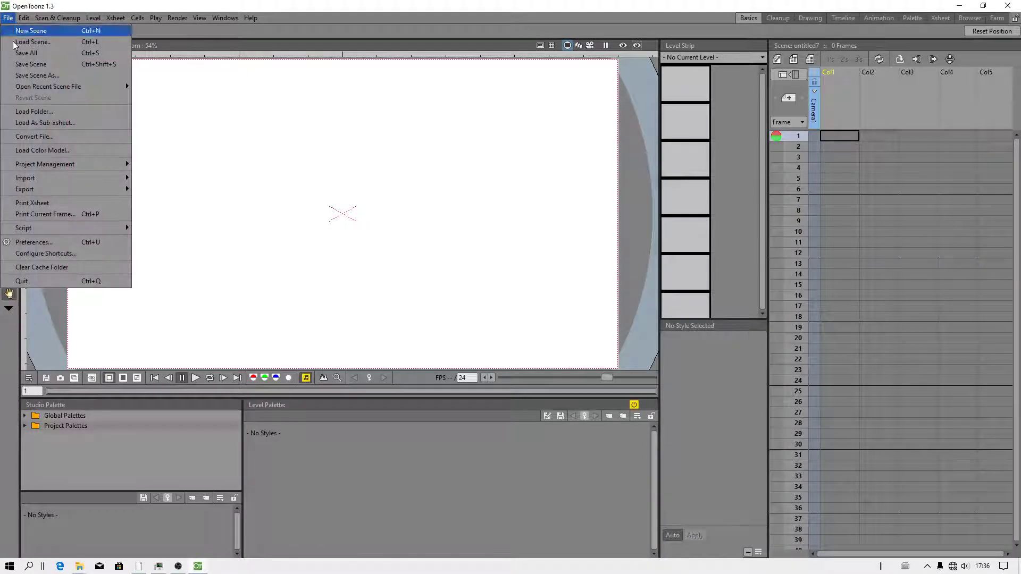
pyautogui.moveTo(53, 164)
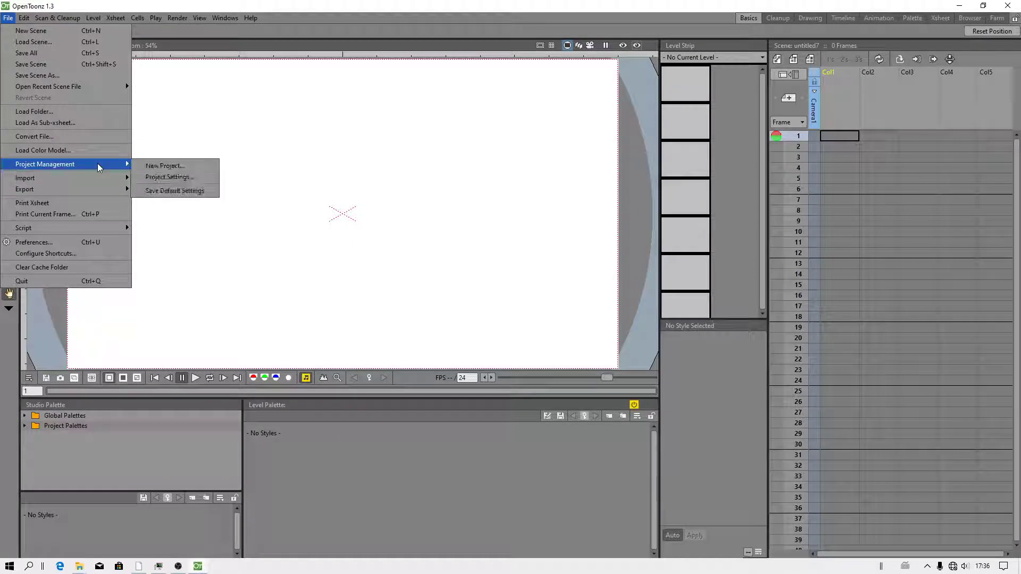
pyautogui.click(251, 18)
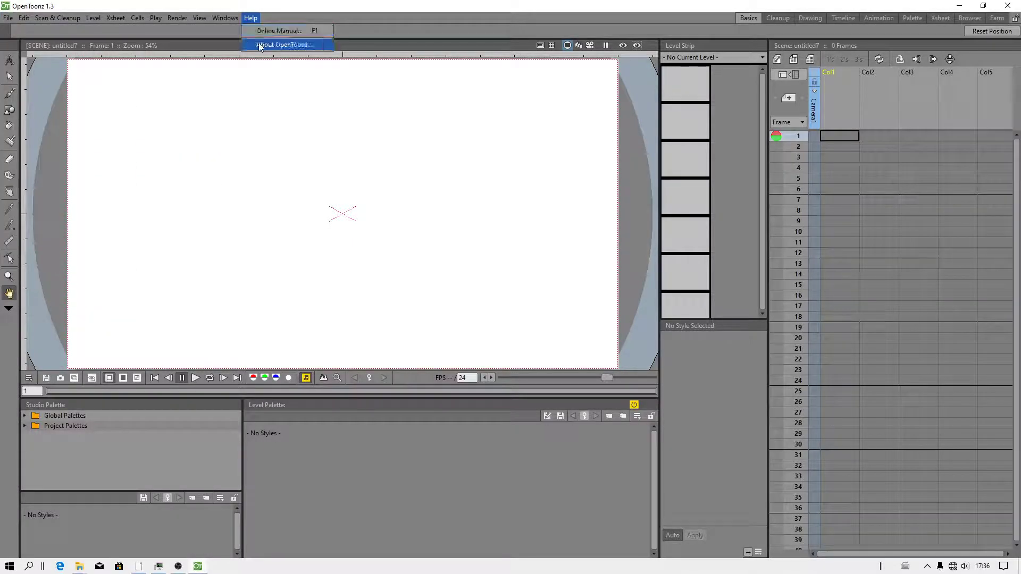
pyautogui.click(276, 44)
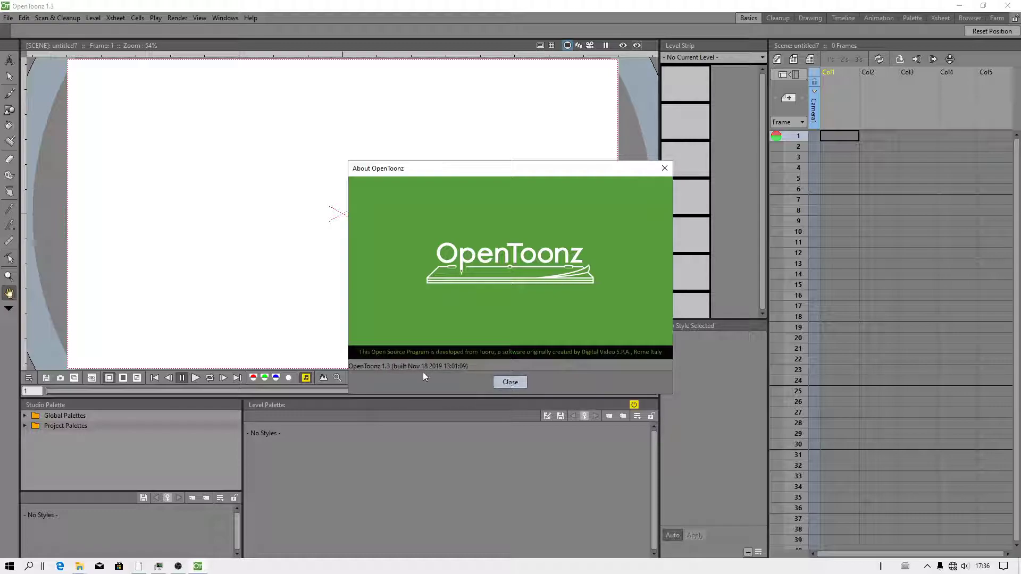
pyautogui.click(511, 383)
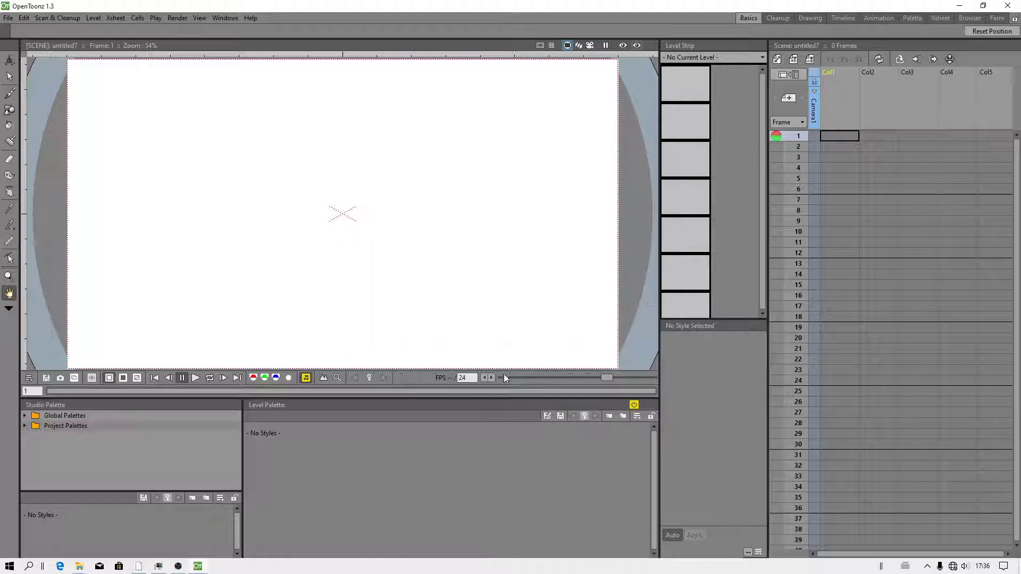
# - Start a new project under the root D:\OpenToonz 1.3 - moje projekty,my projects\USA Map and enlarge the New Project dialog
pyautogui.click(9, 18)
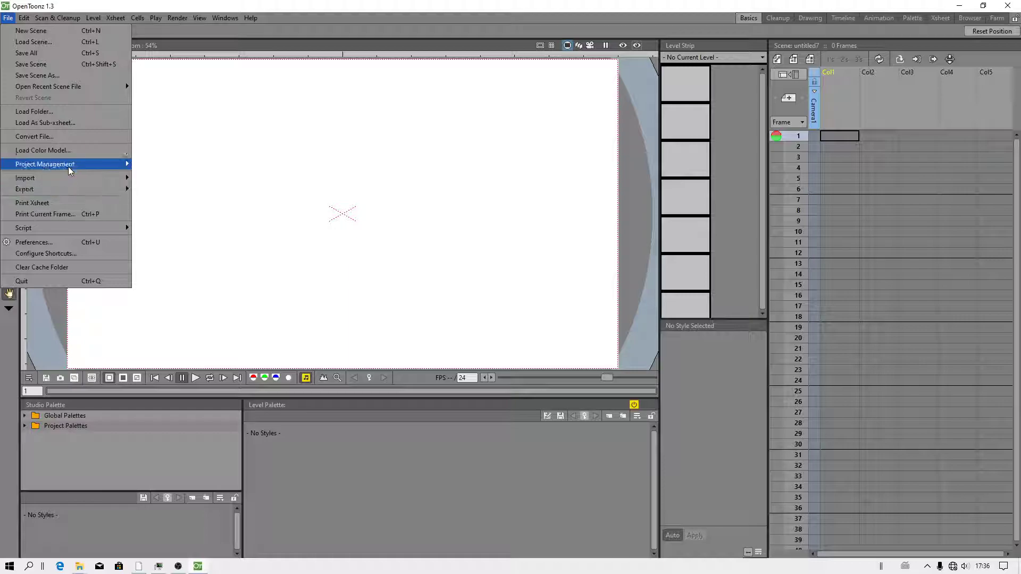
pyautogui.moveTo(69, 168)
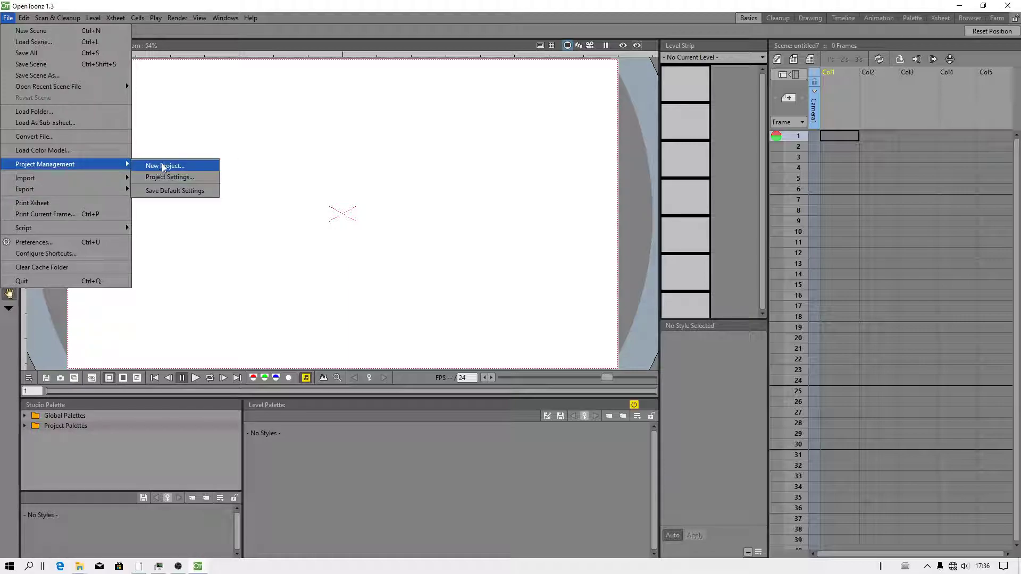
pyautogui.click(164, 167)
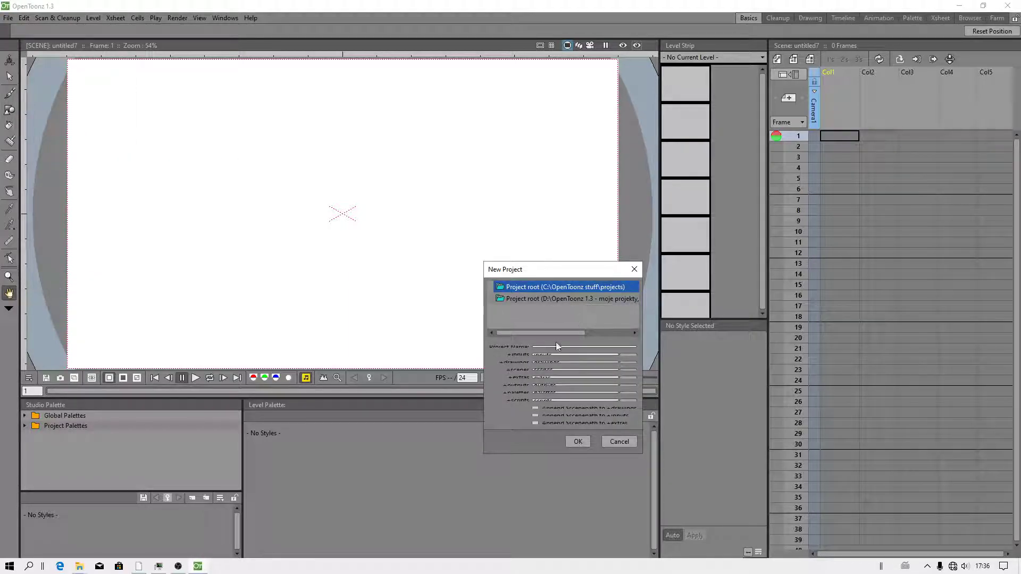
pyautogui.moveTo(554, 331); pyautogui.dragTo(615, 332)
pyautogui.click(572, 299)
pyautogui.moveTo(642, 453); pyautogui.dragTo(739, 500)
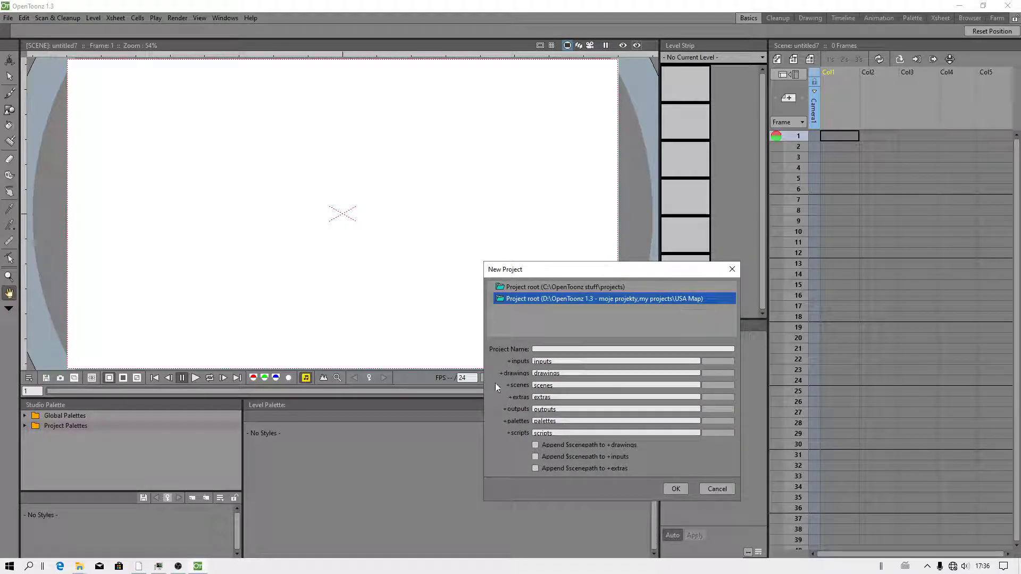
# - Name the project USA map and enable appending $scenepath to +drawings, +inputs and +extras
pyautogui.click(544, 349)
pyautogui.write('USA map')
pyautogui.click(556, 444)
pyautogui.click(556, 457)
pyautogui.click(554, 467)
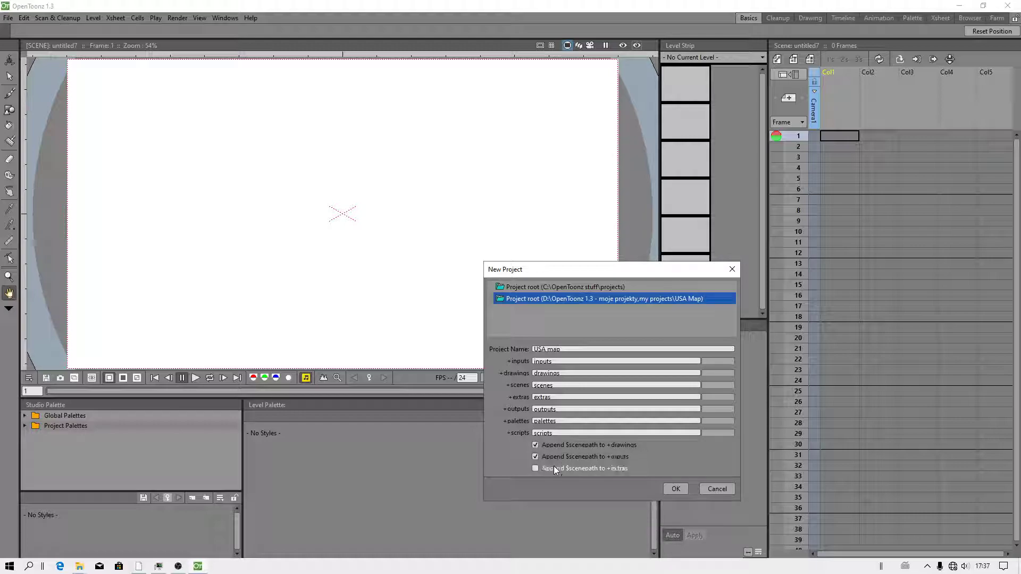
# - Set the project's inputs and drawings folders to D:\OpenToonz 1.3 - moje projekty,my projects\USA Map
pyautogui.click(714, 362)
pyautogui.click(441, 261)
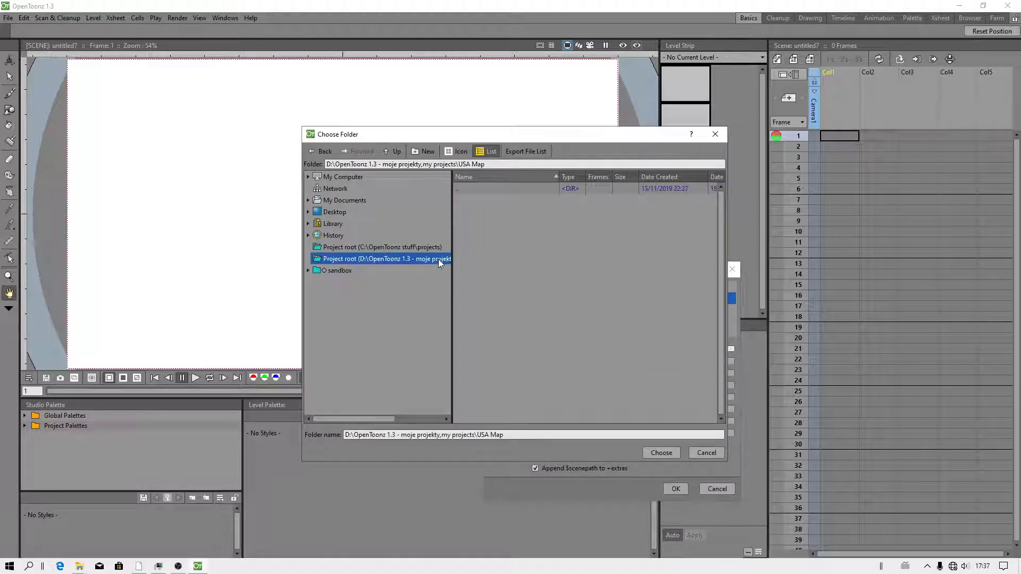
pyautogui.moveTo(369, 416); pyautogui.dragTo(420, 414)
pyautogui.click(658, 453)
pyautogui.click(710, 373)
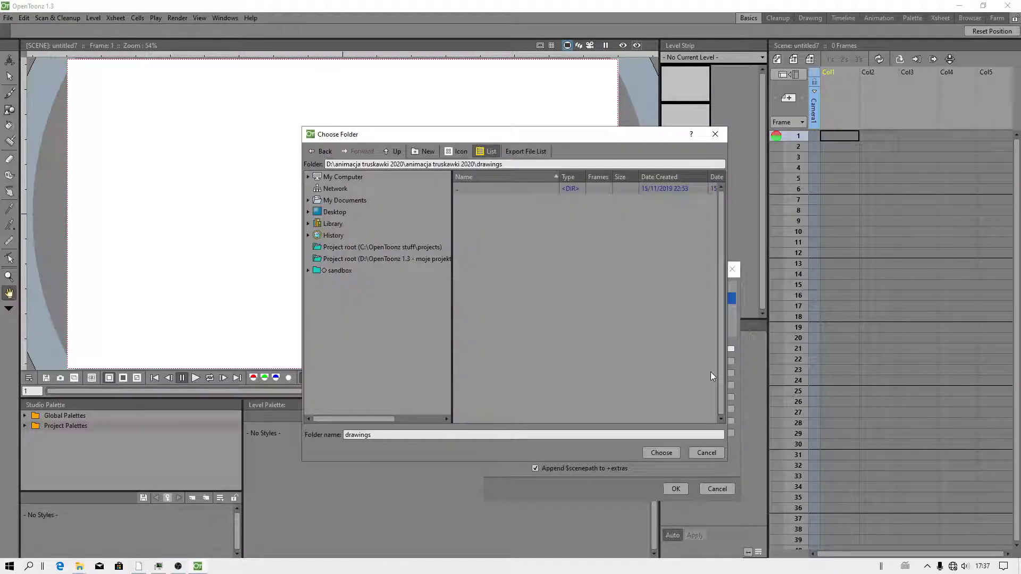
pyautogui.click(429, 260)
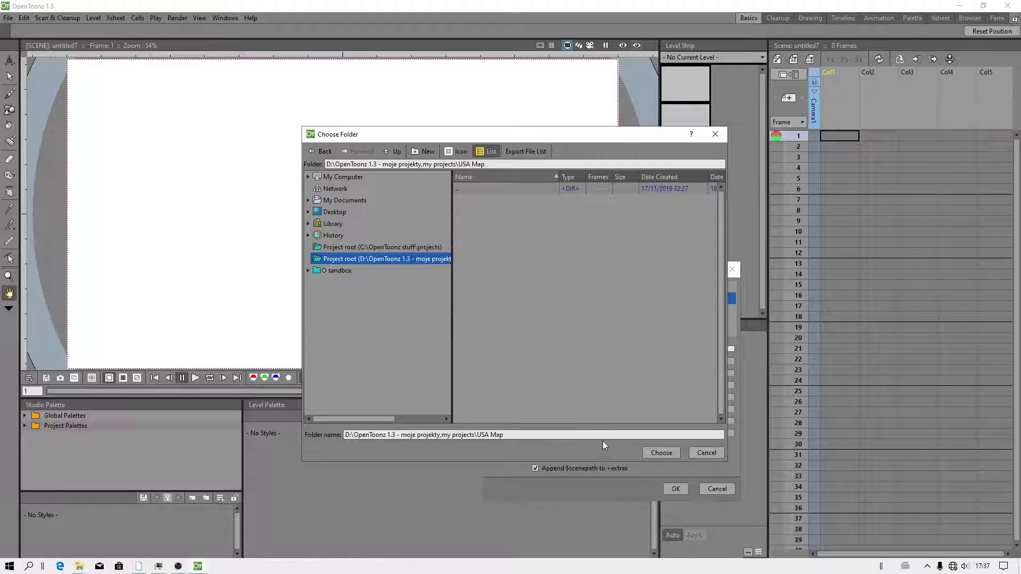
pyautogui.click(661, 453)
# - Set the project's scenes and extras folders to the USA Map project root on drive D
pyautogui.click(707, 385)
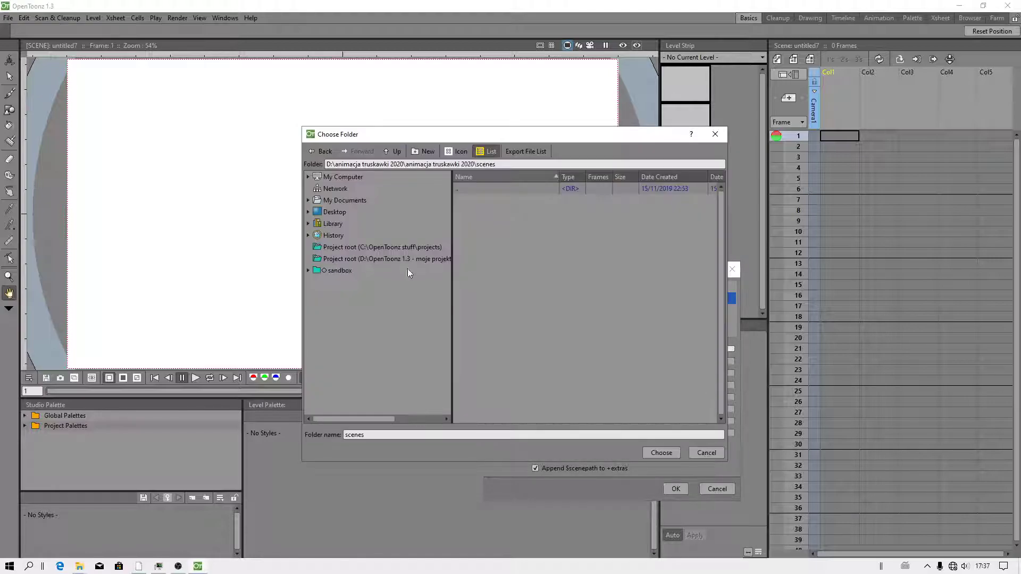
pyautogui.click(416, 259)
pyautogui.click(661, 453)
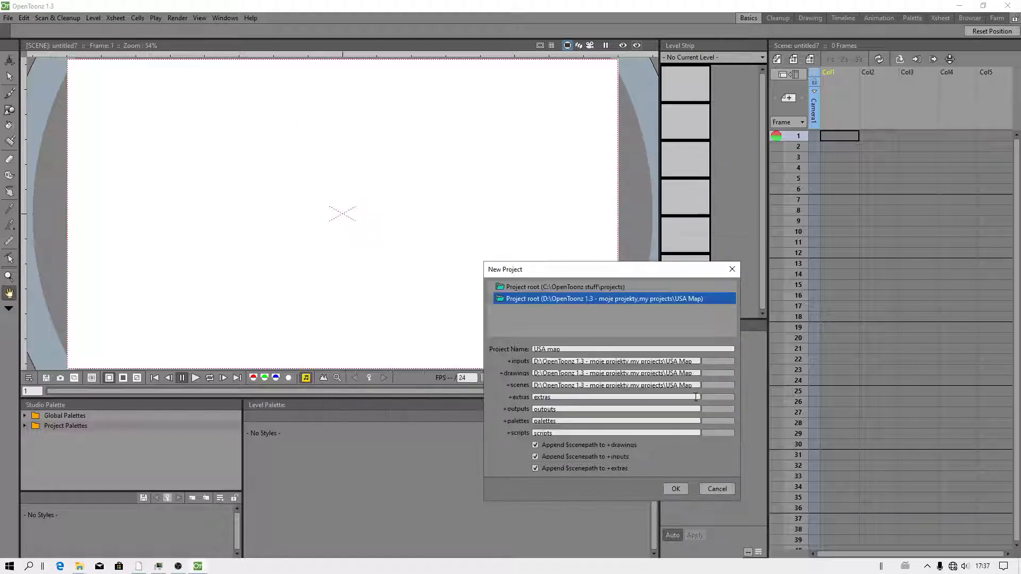
pyautogui.click(704, 396)
pyautogui.click(419, 260)
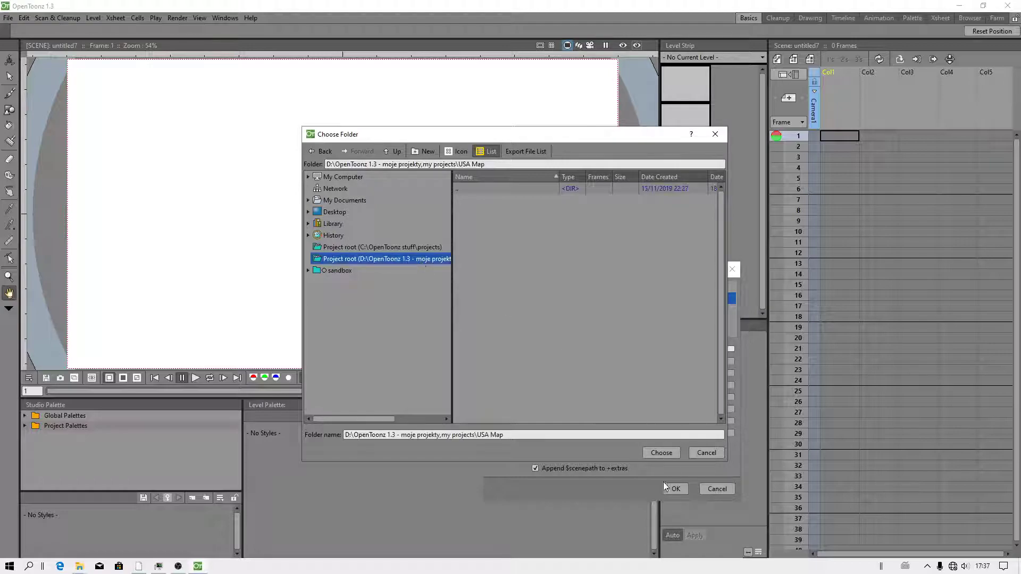
pyautogui.click(666, 452)
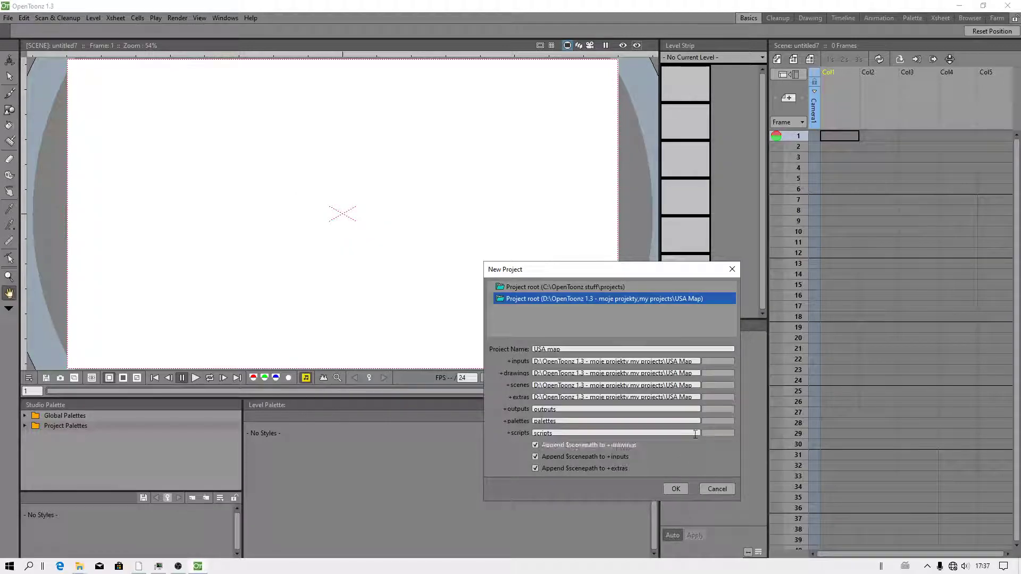
# - Set the project's outputs and palettes folders to the USA Map project root on drive D
pyautogui.click(709, 409)
pyautogui.click(424, 259)
pyautogui.click(661, 452)
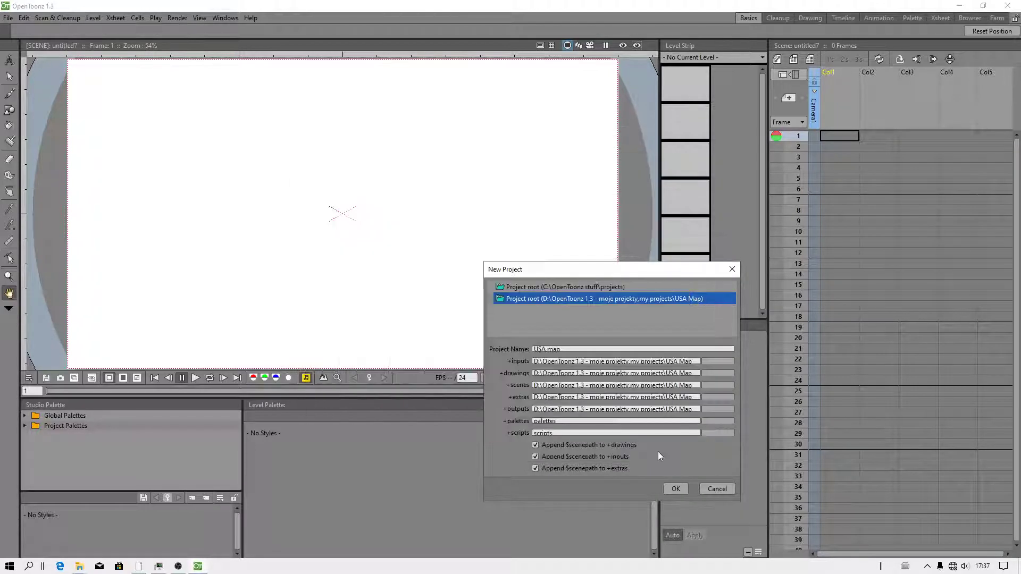
pyautogui.click(710, 420)
pyautogui.click(419, 260)
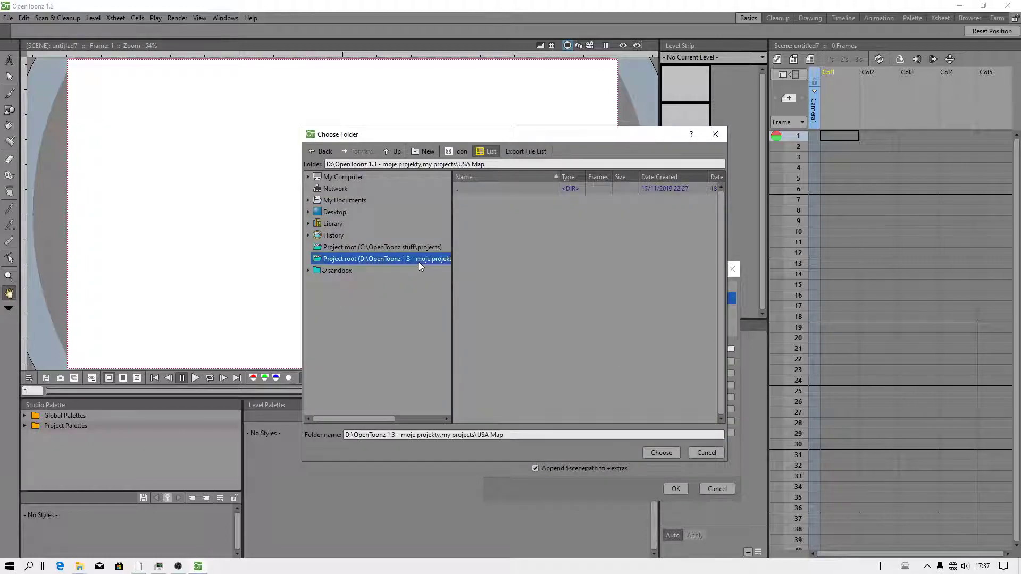
pyautogui.click(659, 452)
# - Set the scripts folder to the USA Map project root on drive D and create the project
pyautogui.click(707, 435)
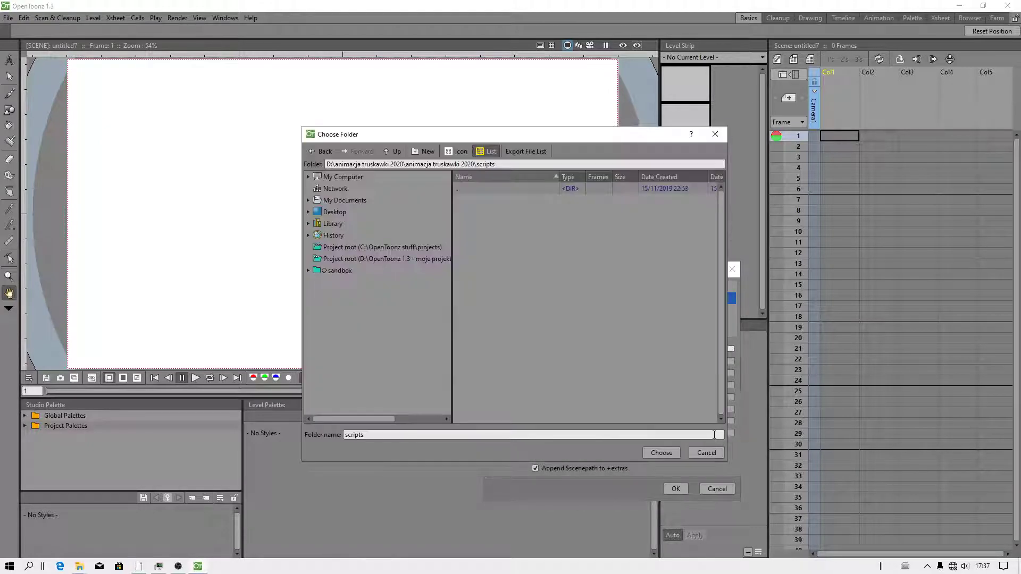
pyautogui.click(400, 258)
pyautogui.click(661, 453)
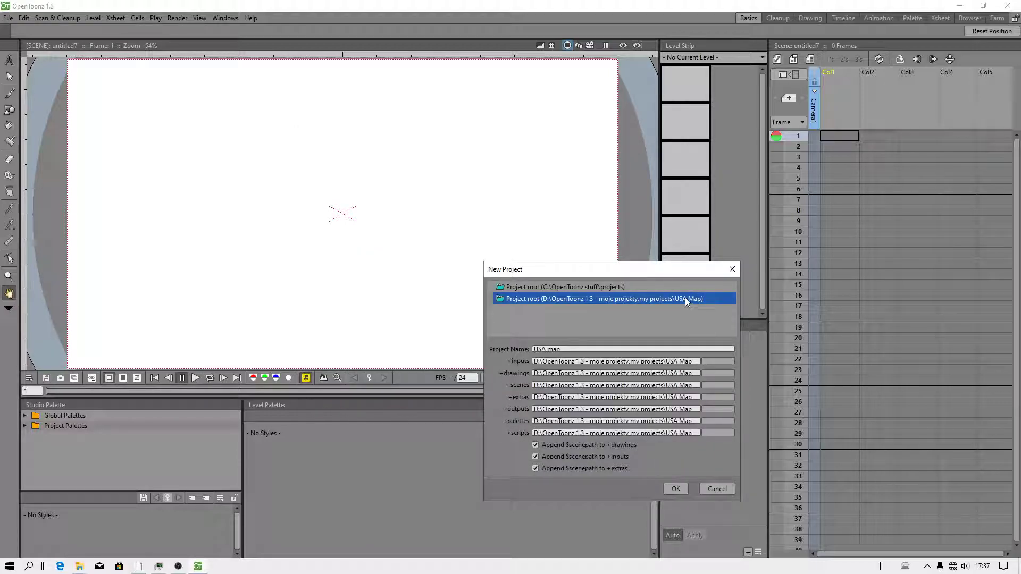
pyautogui.click(675, 489)
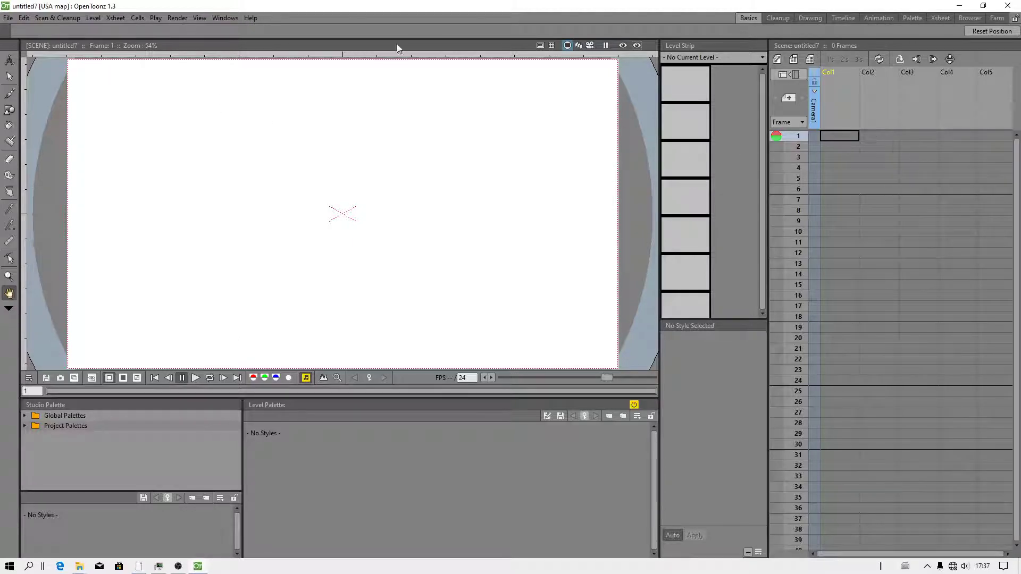
# - Save the scene as USA map in D:\OpenToonz 1.3 - moje projekty,my projects\USA Map
pyautogui.hotkey('alt', '0')
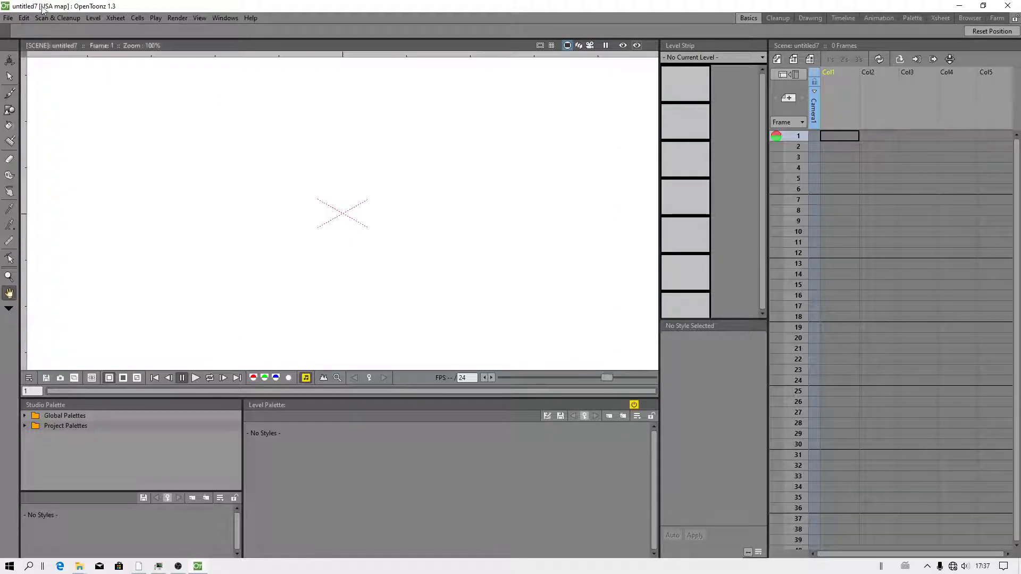
pyautogui.click(7, 19)
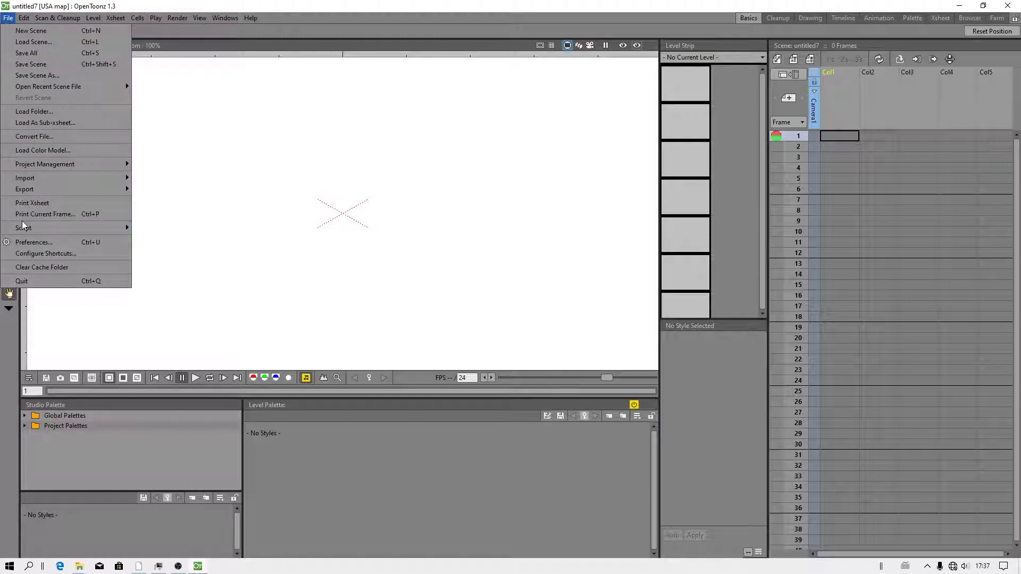
pyautogui.click(37, 76)
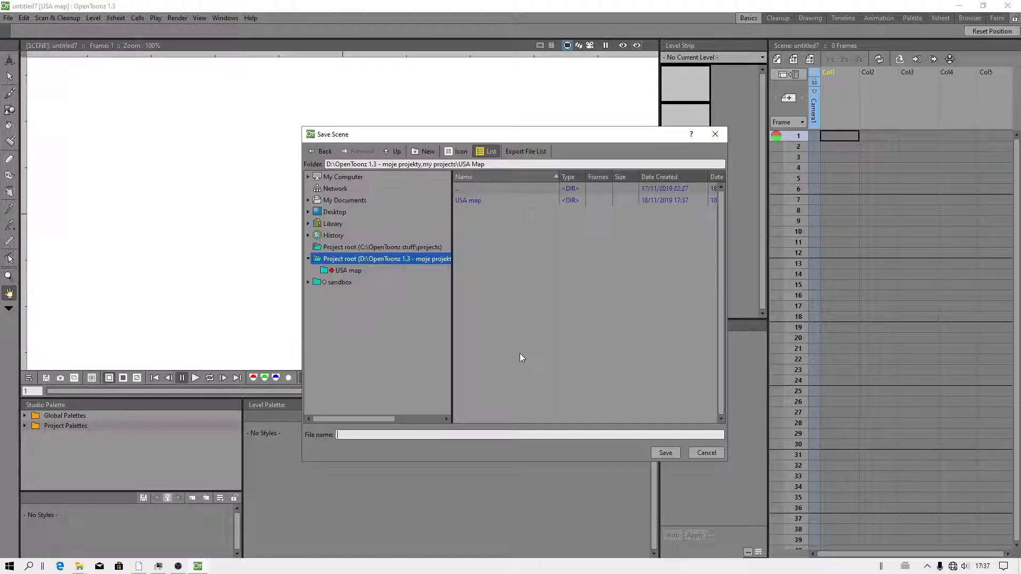
pyautogui.moveTo(372, 419); pyautogui.dragTo(274, 418)
pyautogui.click(343, 435)
pyautogui.write('USA map')
pyautogui.click(659, 452)
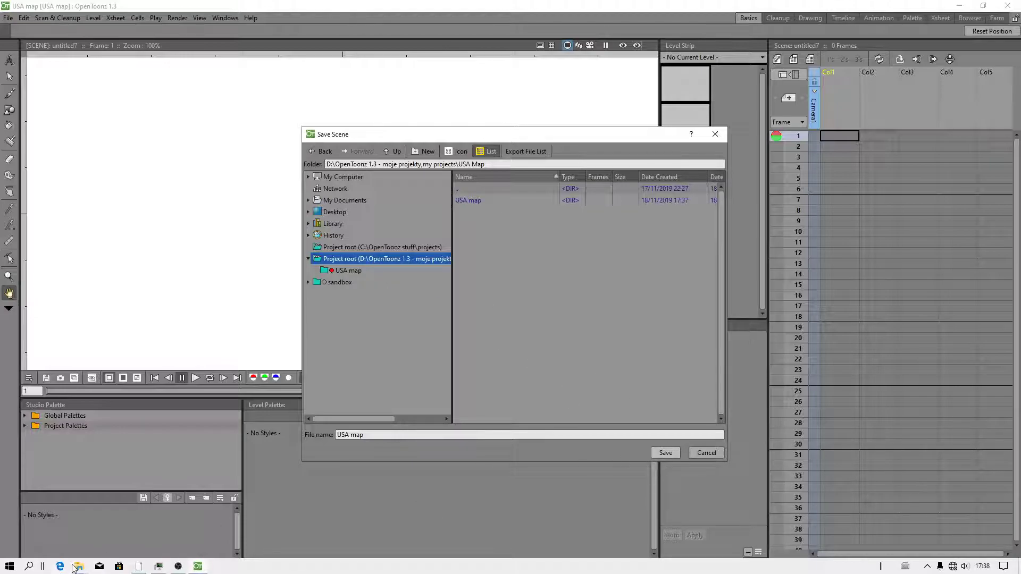
pyautogui.moveTo(76, 569)
pyautogui.press('Return')
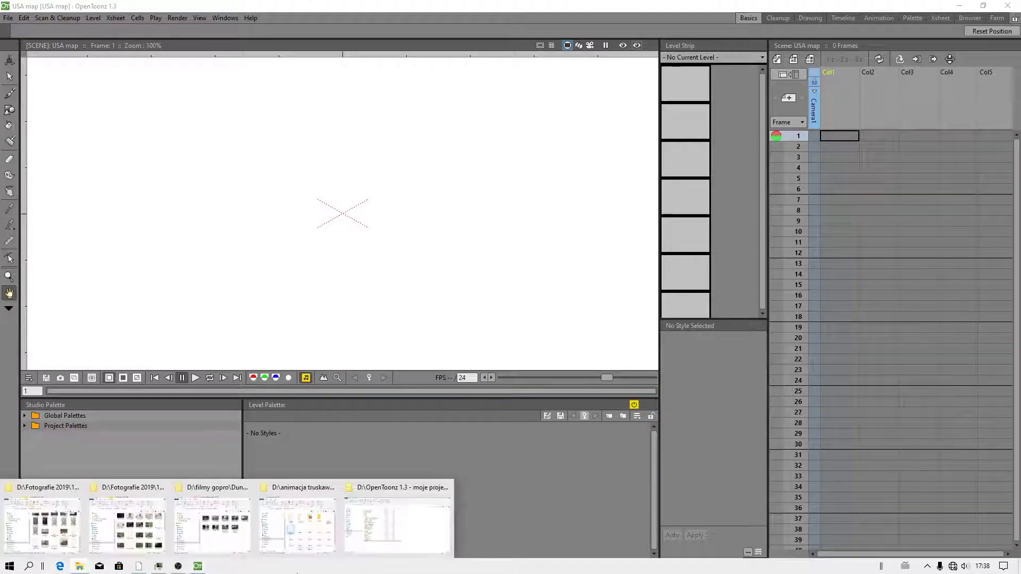
# - Switch to File Explorer and inspect the files in the USA Map folder and its USA map subfolder
pyautogui.click(430, 528)
pyautogui.doubleClick(219, 430)
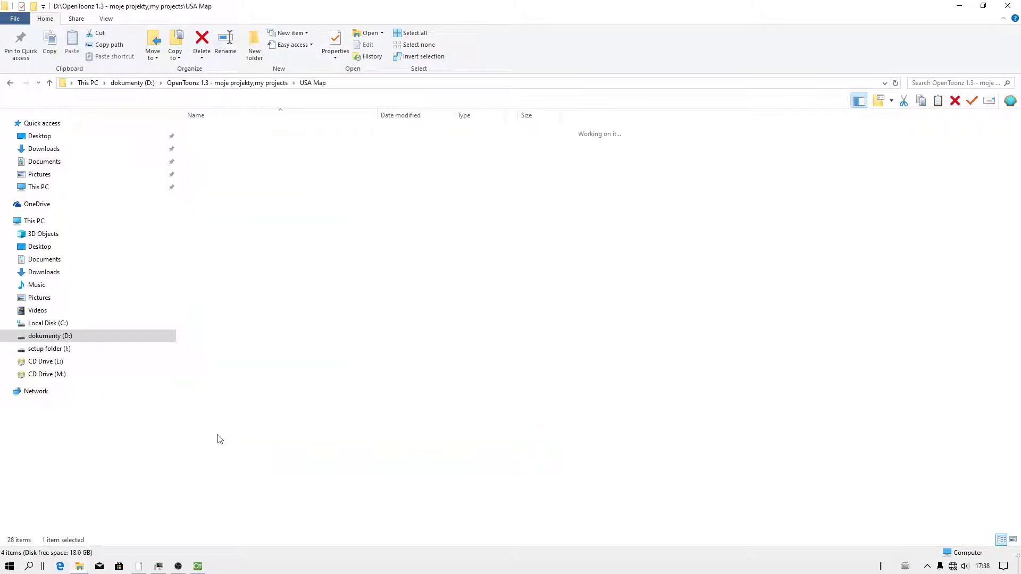
pyautogui.click(219, 166)
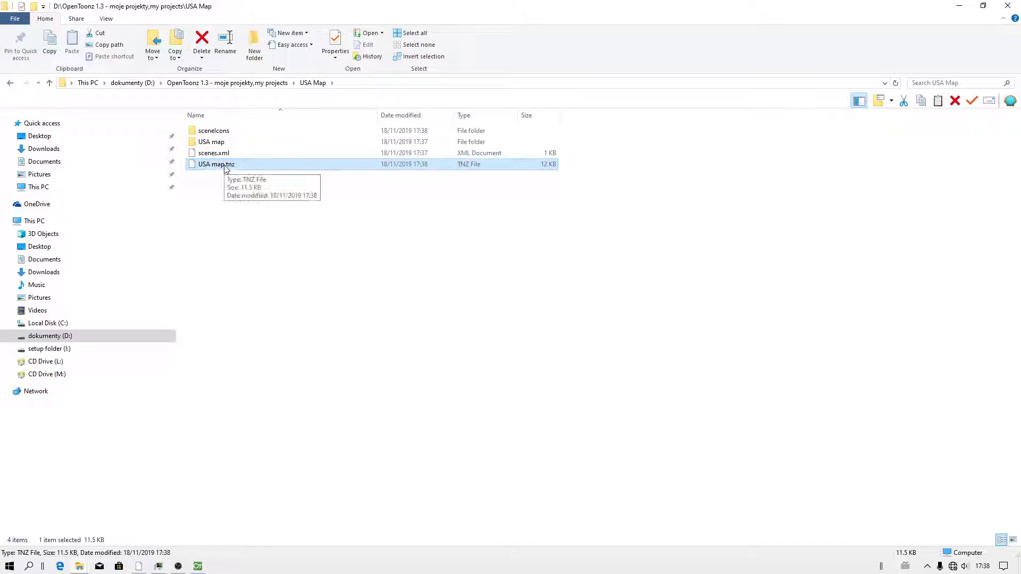
pyautogui.click(221, 143)
pyautogui.doubleClick(221, 144)
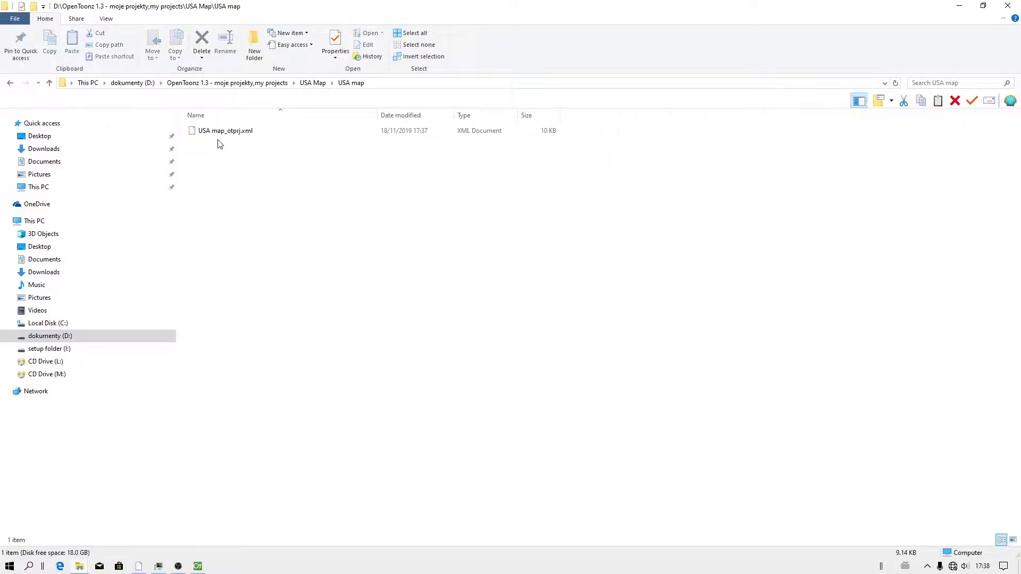
# - Inspect the contents of the sceneIcons folder inside the USA Map folder
pyautogui.hotkey('alt', 'Left')
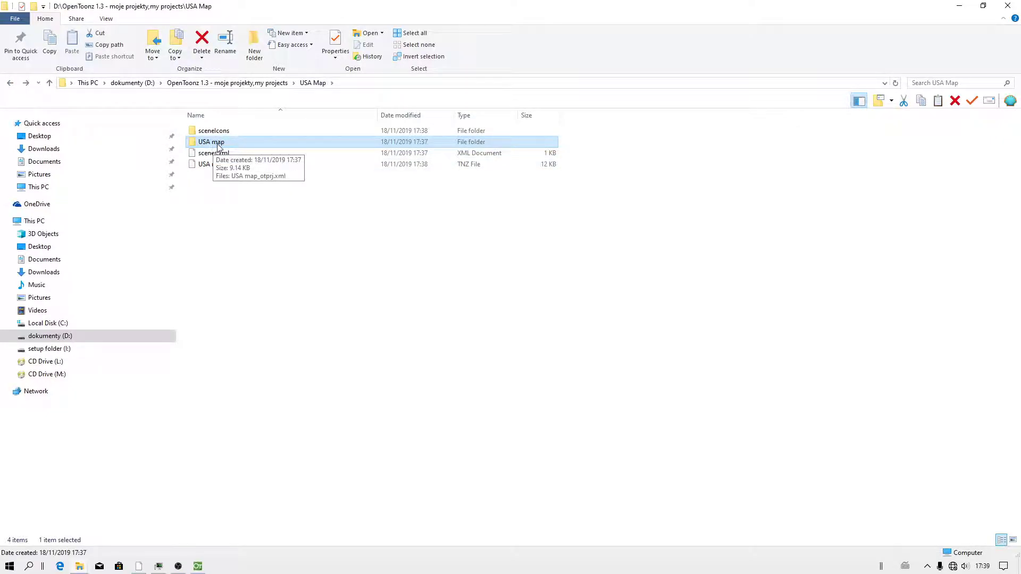
pyautogui.doubleClick(218, 131)
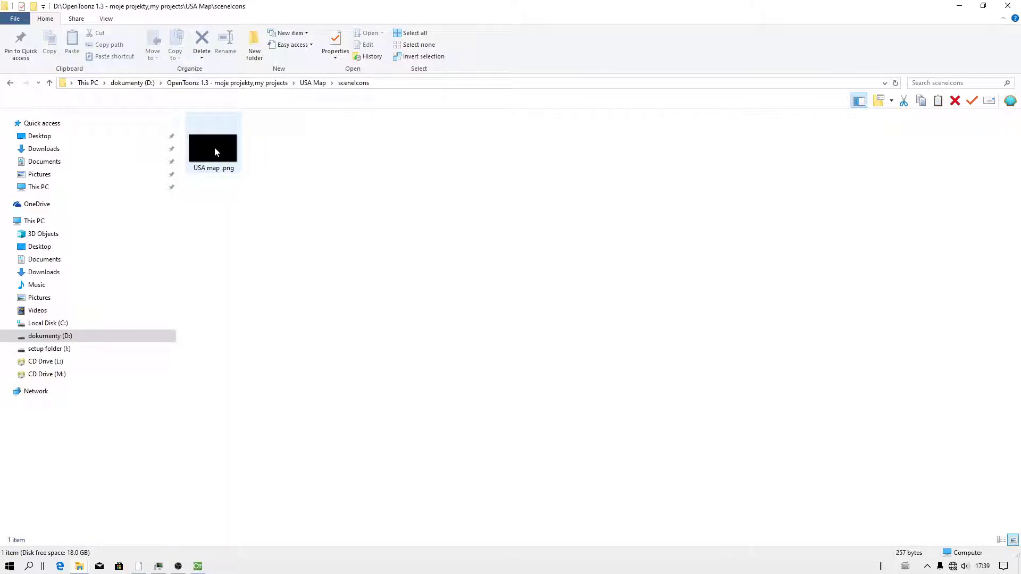
pyautogui.hotkey('alt', 'Left')
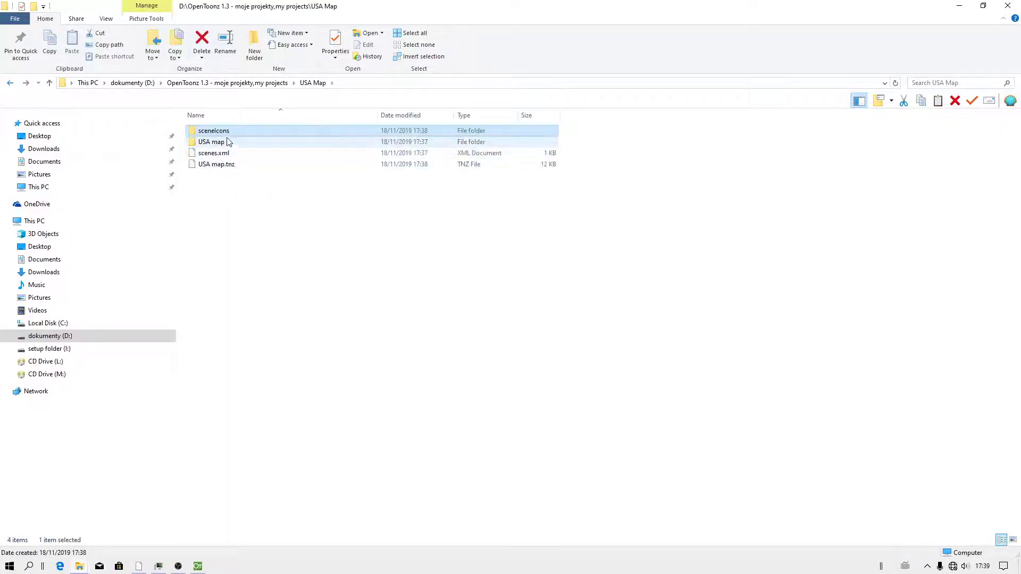
pyautogui.doubleClick(226, 132)
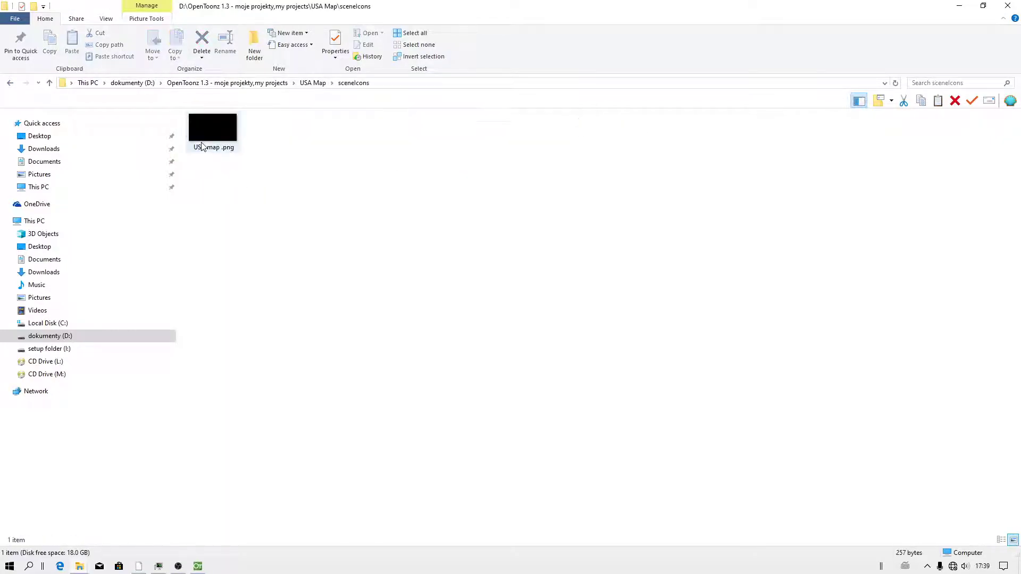
pyautogui.hotkey('alt', 'Left')
pyautogui.doubleClick(234, 164)
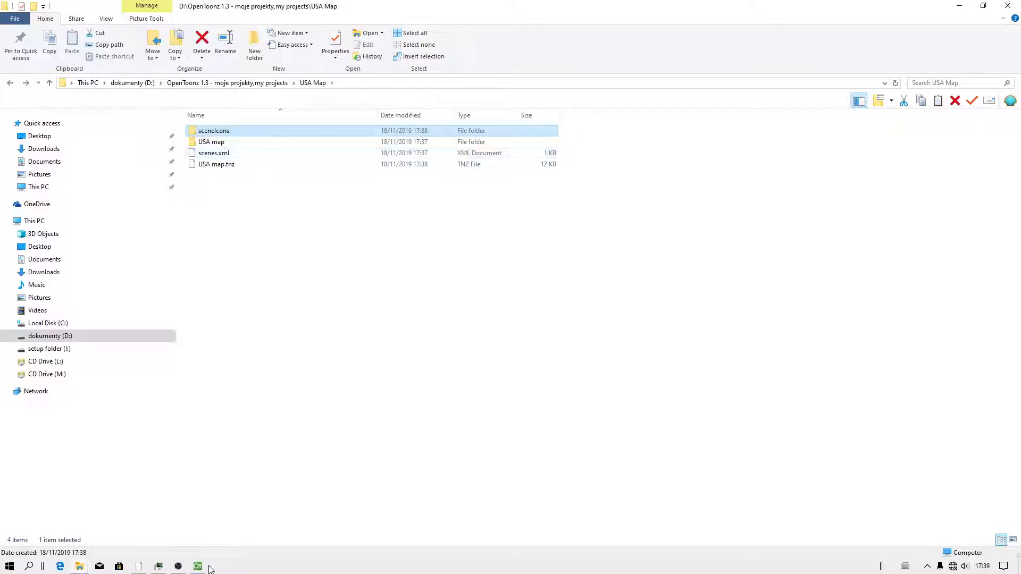
# - Switch to OpenToonz and sketch the USA's western and southern outline with the Brush at a maximum size of 1.49
pyautogui.click(10, 94)
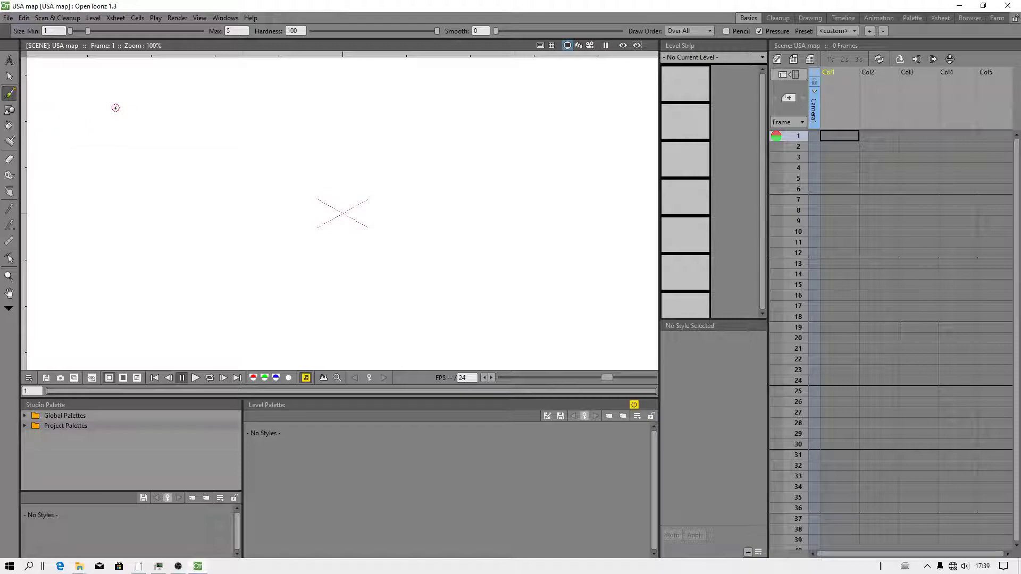
pyautogui.moveTo(88, 31); pyautogui.dragTo(77, 30)
pyautogui.click(140, 166)
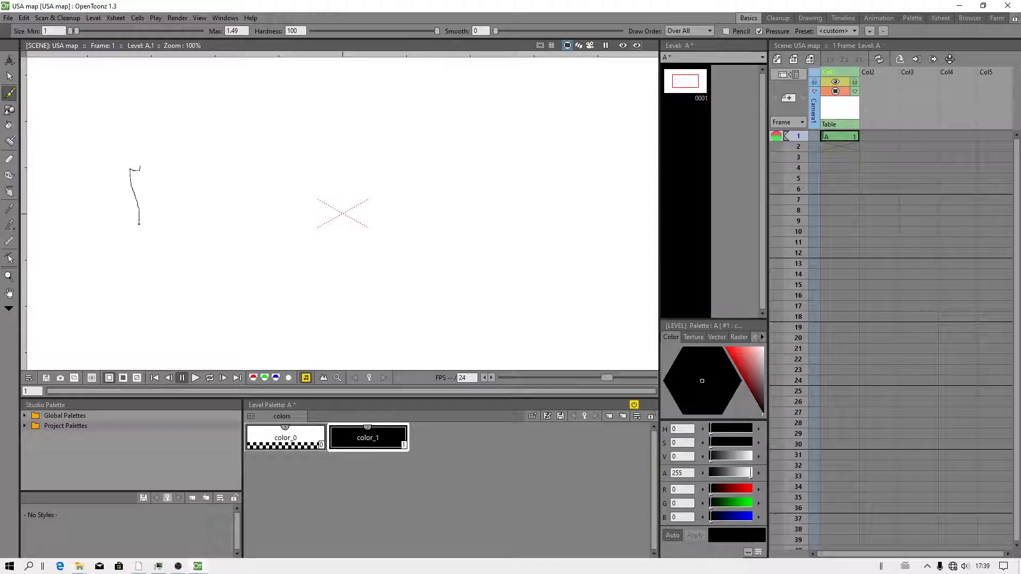
pyautogui.moveTo(145, 282); pyautogui.dragTo(154, 301)
pyautogui.moveTo(266, 338)
pyautogui.mouseDown()
pyautogui.moveTo(293, 304)
pyautogui.moveTo(385, 303)
pyautogui.moveTo(429, 337)
pyautogui.mouseUp()
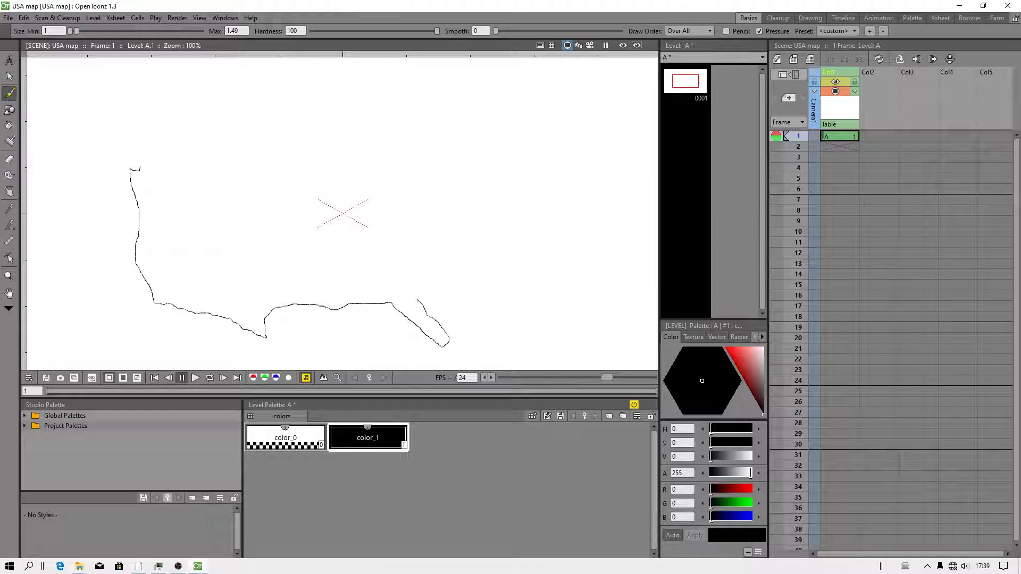
pyautogui.moveTo(413, 297)
pyautogui.mouseDown()
pyautogui.moveTo(431, 327)
pyautogui.moveTo(403, 315)
pyautogui.moveTo(446, 342)
pyautogui.moveTo(416, 295)
pyautogui.moveTo(446, 346)
pyautogui.moveTo(417, 290)
pyautogui.mouseUp()
# - Erase the sketched partial outline with the Eraser at size 13
pyautogui.click(9, 158)
pyautogui.scroll(2, 420, 320)
pyautogui.scroll(-3, 410, 303)
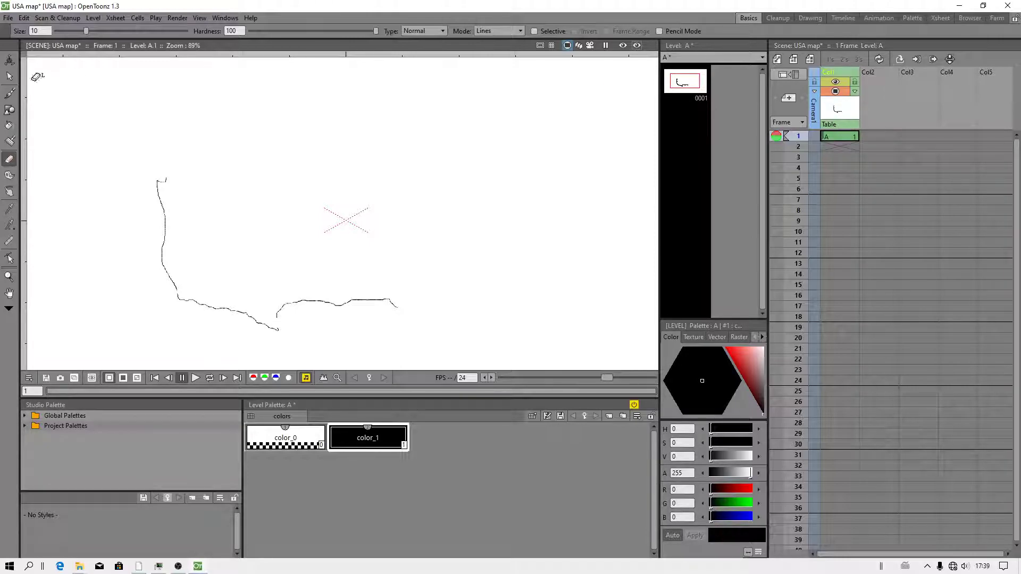
pyautogui.click(168, 218)
pyautogui.moveTo(86, 31); pyautogui.dragTo(97, 31)
pyautogui.moveTo(184, 225)
pyautogui.mouseDown()
pyautogui.moveTo(167, 215)
pyautogui.moveTo(167, 164)
pyautogui.mouseUp()
pyautogui.moveTo(160, 242)
pyautogui.mouseDown()
pyautogui.moveTo(174, 290)
pyautogui.moveTo(184, 276)
pyautogui.moveTo(159, 266)
pyautogui.moveTo(187, 297)
pyautogui.moveTo(273, 326)
pyautogui.moveTo(264, 325)
pyautogui.moveTo(280, 318)
pyautogui.moveTo(267, 299)
pyautogui.moveTo(406, 298)
pyautogui.moveTo(338, 298)
pyautogui.mouseUp()
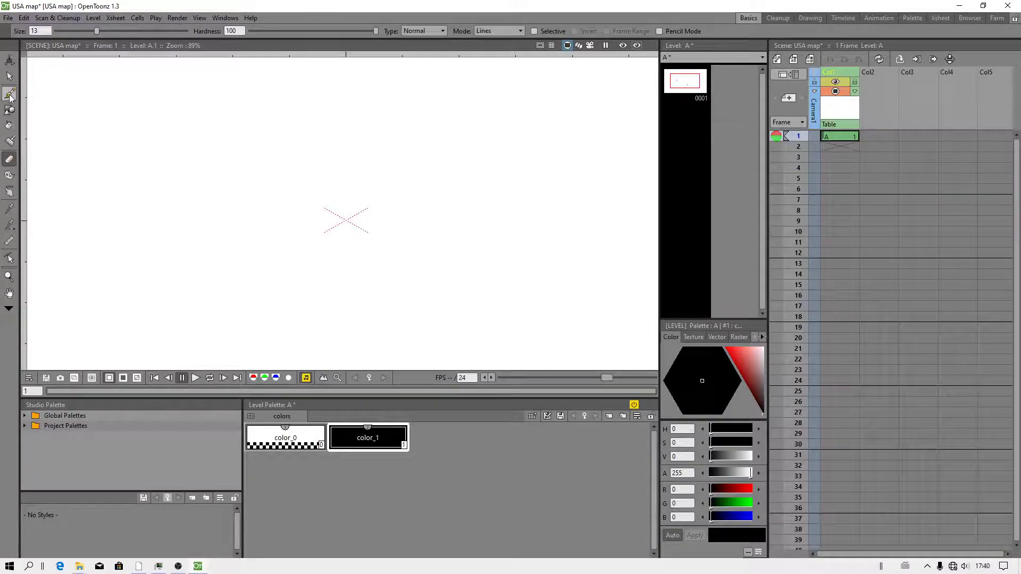
# - Delete the first column holding the erased drawing
pyautogui.click(9, 94)
pyautogui.click(845, 125)
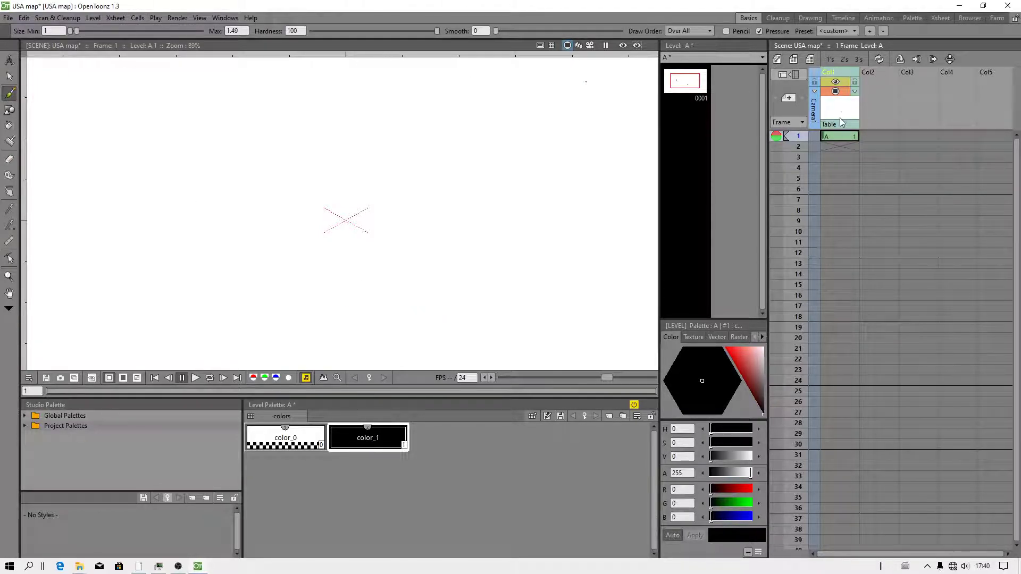
pyautogui.press('Delete')
# - Start a new Toonz Vector Level named USA at frame 1 of the first column
pyautogui.click(835, 136)
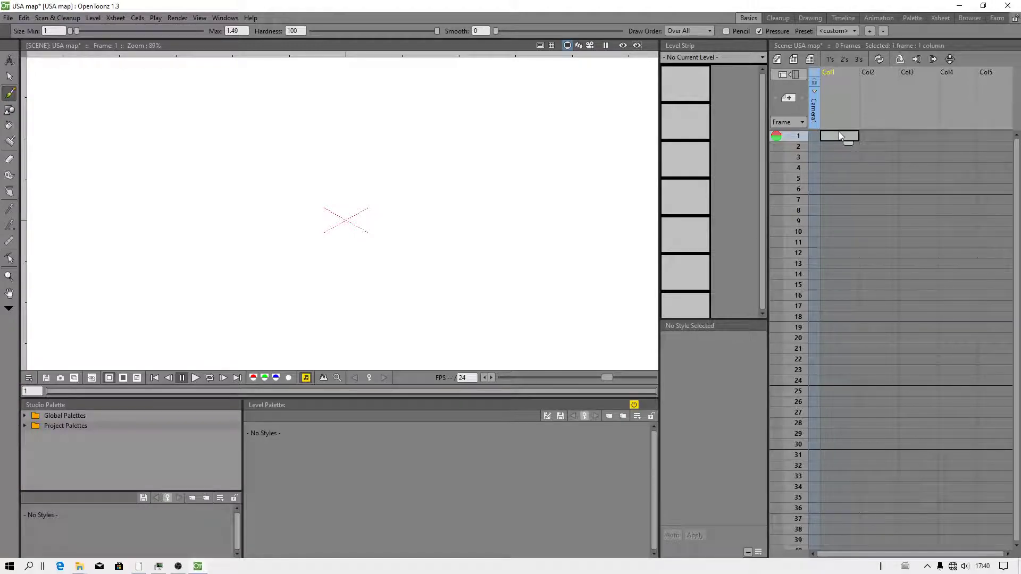
pyautogui.rightClick(837, 134)
pyautogui.click(871, 147)
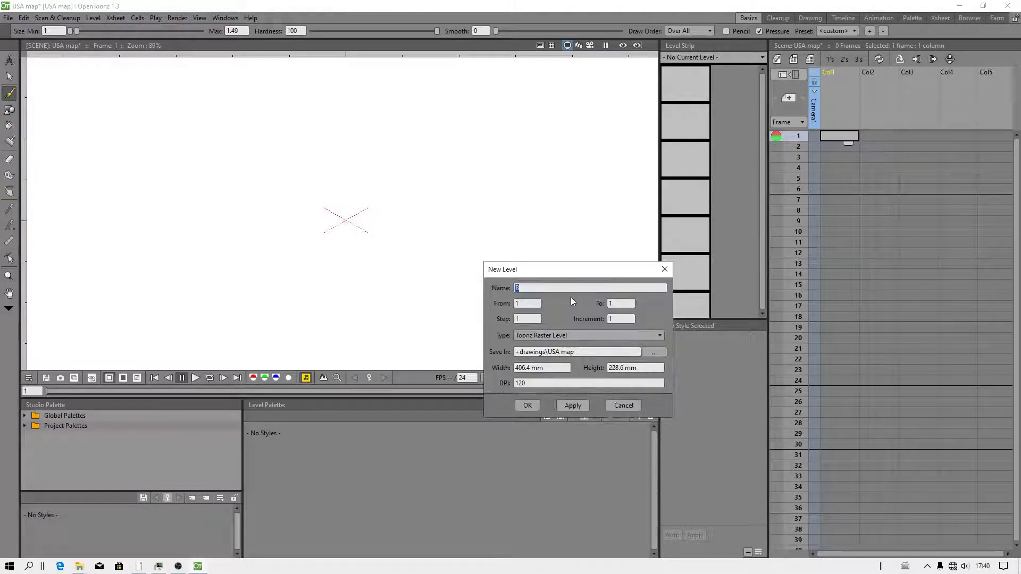
pyautogui.click(566, 336)
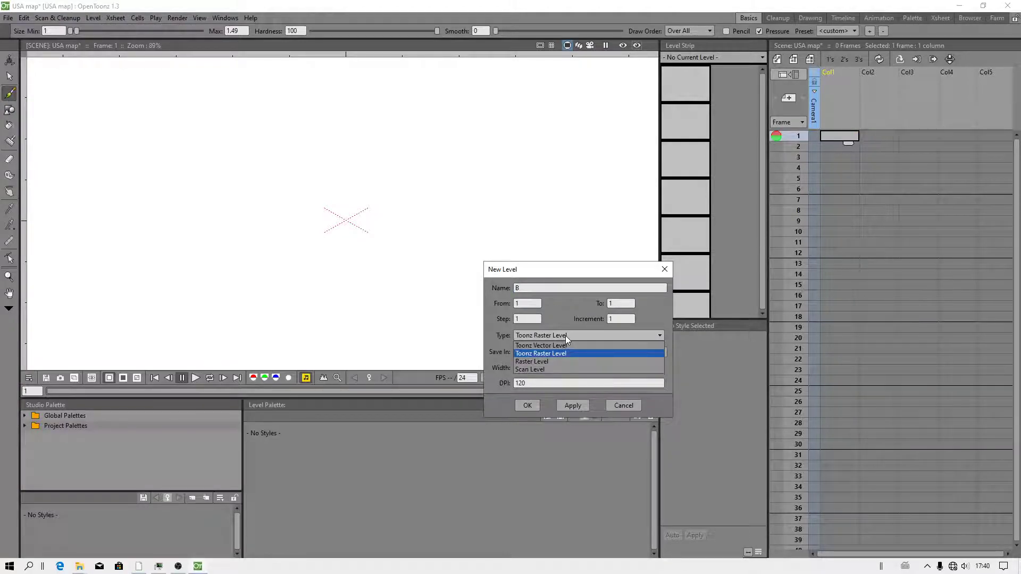
pyautogui.click(563, 345)
pyautogui.moveTo(543, 288); pyautogui.dragTo(489, 289)
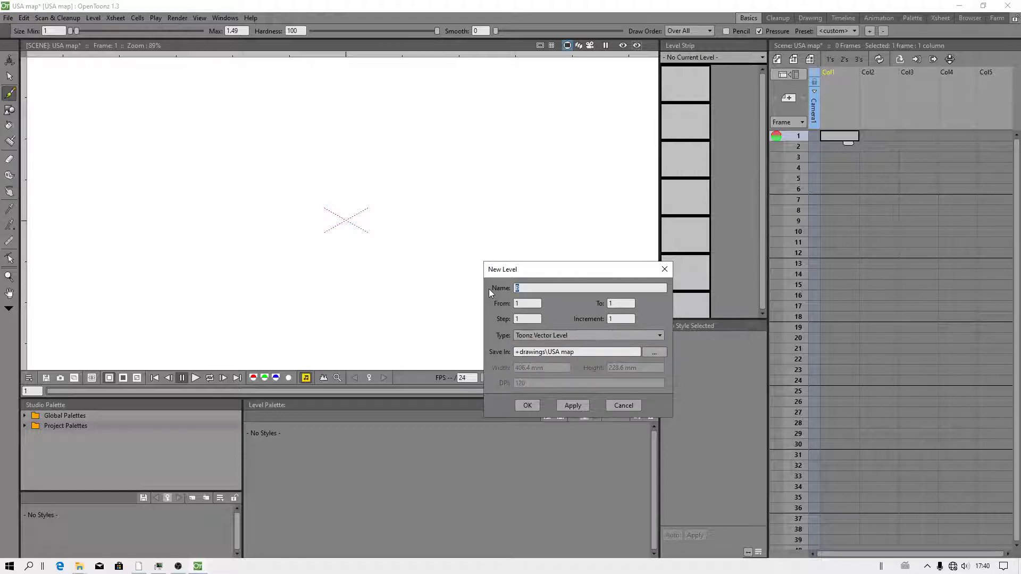
pyautogui.write('USA')
# - Set the level's save location to +inputs\USA map and create the level
pyautogui.click(655, 353)
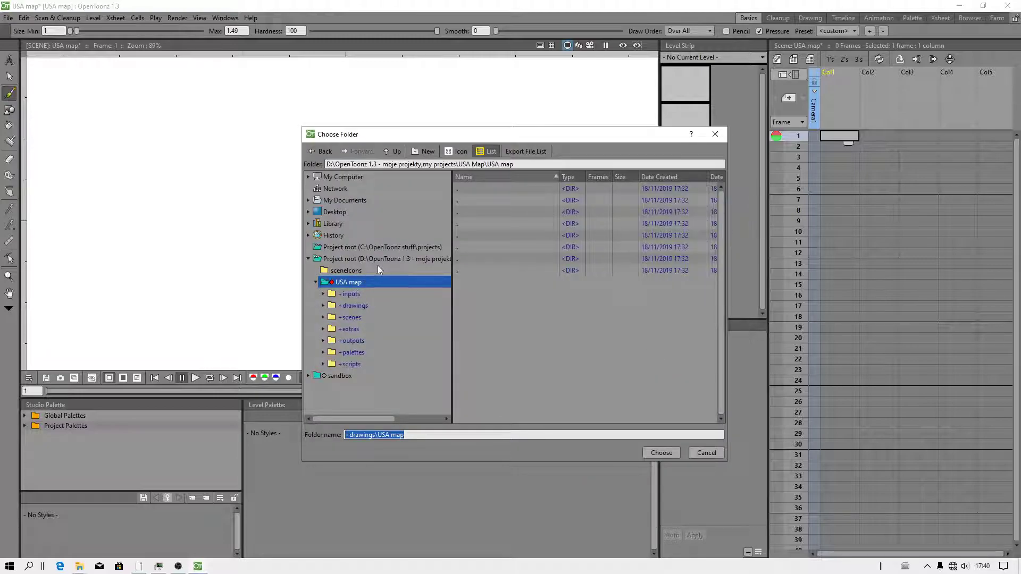
pyautogui.moveTo(352, 420); pyautogui.dragTo(358, 292)
pyautogui.click(657, 455)
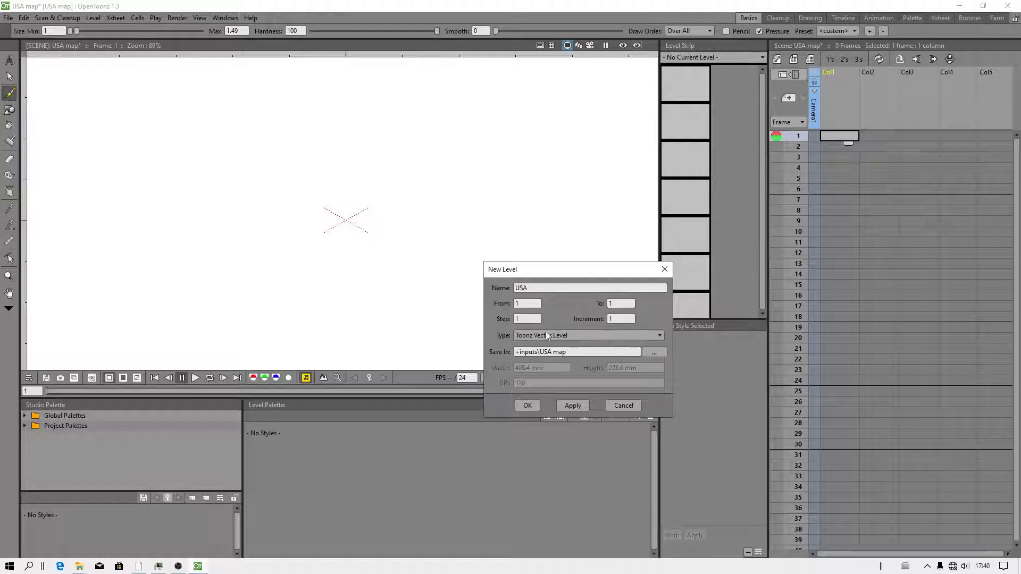
pyautogui.click(527, 406)
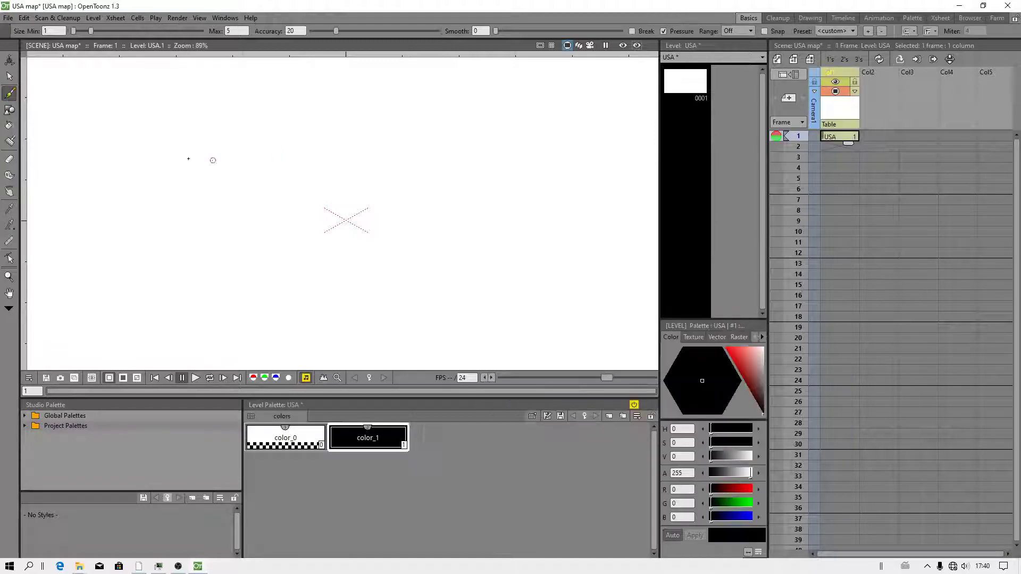
# - Draw the USA's west, south and east coasts with the Brush at a maximum size of 2.45
pyautogui.moveTo(90, 31); pyautogui.dragTo(82, 31)
pyautogui.moveTo(128, 138); pyautogui.dragTo(130, 187)
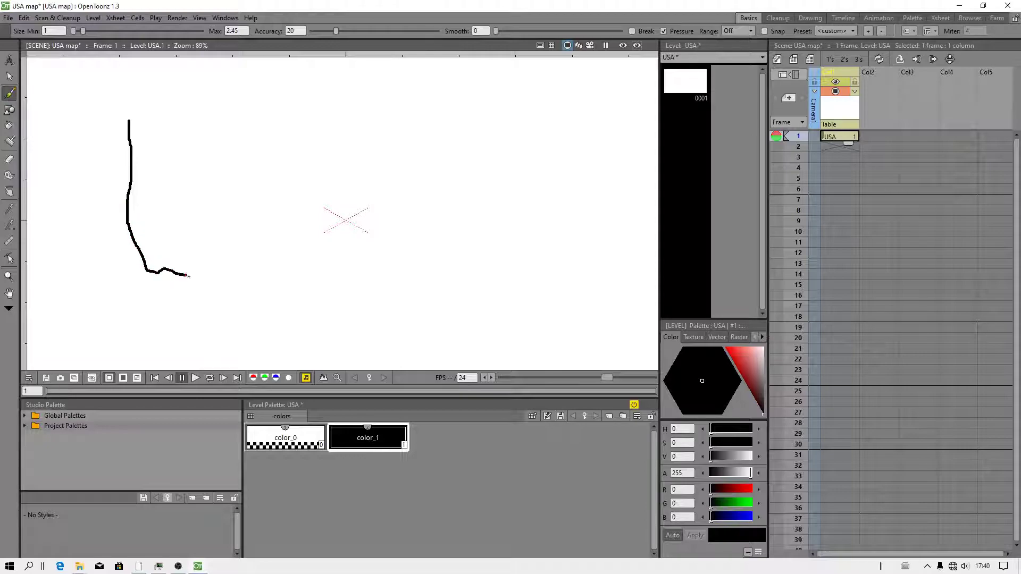
pyautogui.moveTo(246, 294)
pyautogui.mouseDown()
pyautogui.moveTo(274, 311)
pyautogui.moveTo(276, 292)
pyautogui.moveTo(312, 279)
pyautogui.mouseUp()
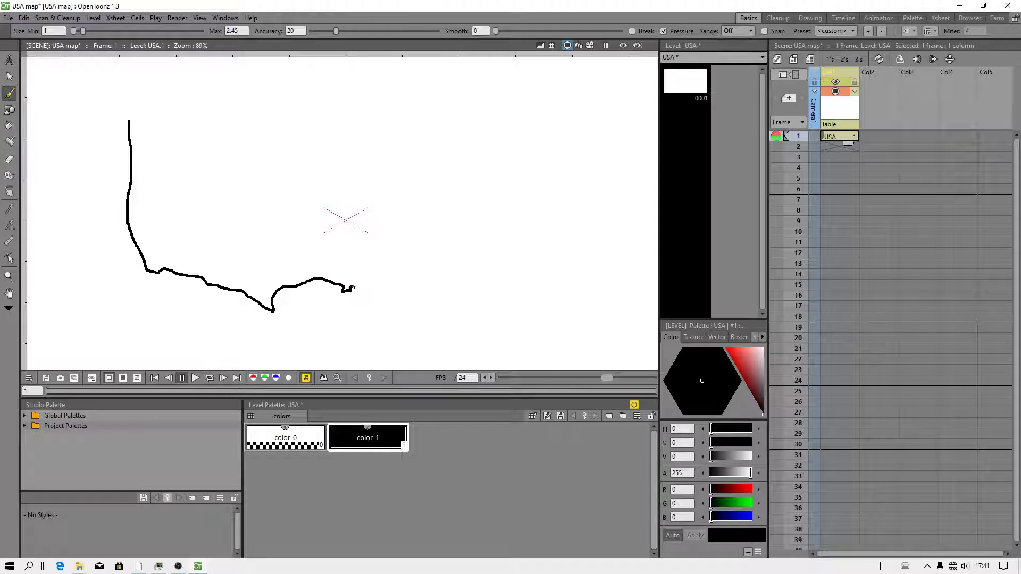
pyautogui.moveTo(407, 280); pyautogui.dragTo(448, 323)
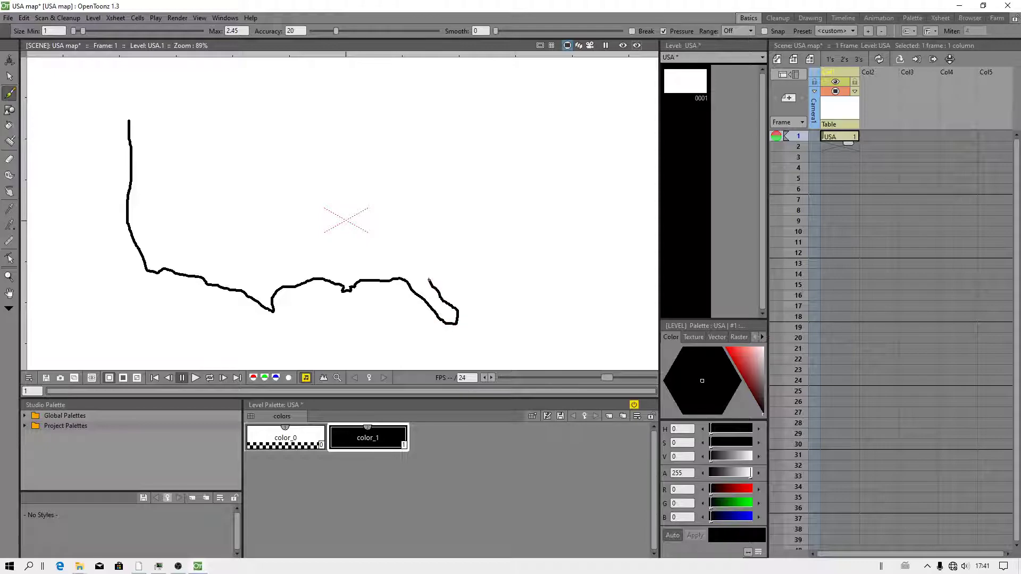
pyautogui.moveTo(438, 250); pyautogui.dragTo(462, 228)
pyautogui.moveTo(483, 174)
pyautogui.mouseDown()
pyautogui.moveTo(482, 148)
pyautogui.moveTo(499, 119)
pyautogui.mouseUp()
# - Draw the northern border from the west coast around the northeastern tip to close the USA outline
pyautogui.press('space')
pyautogui.moveTo(415, 128); pyautogui.dragTo(356, 185)
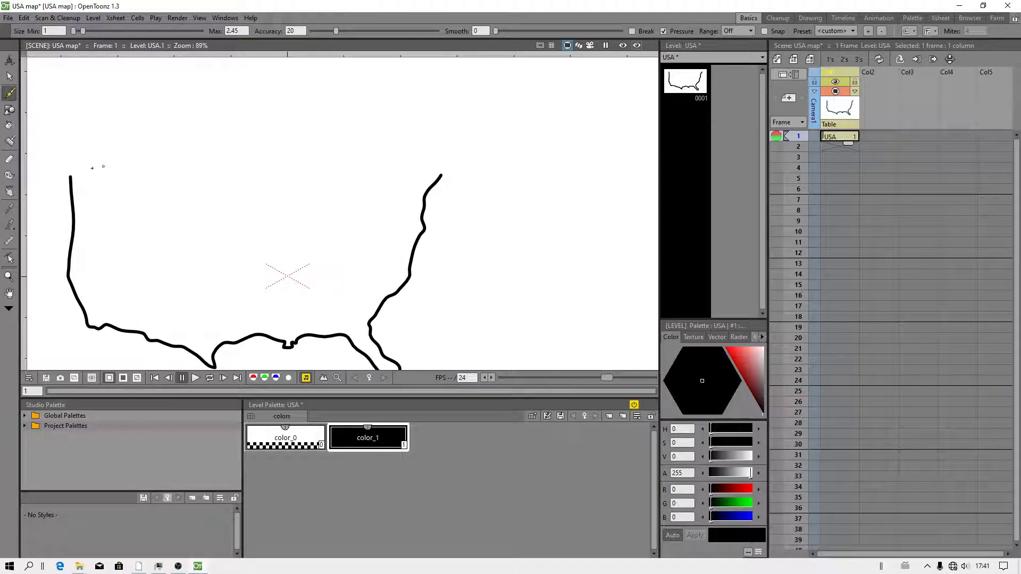
pyautogui.moveTo(71, 175); pyautogui.dragTo(227, 182)
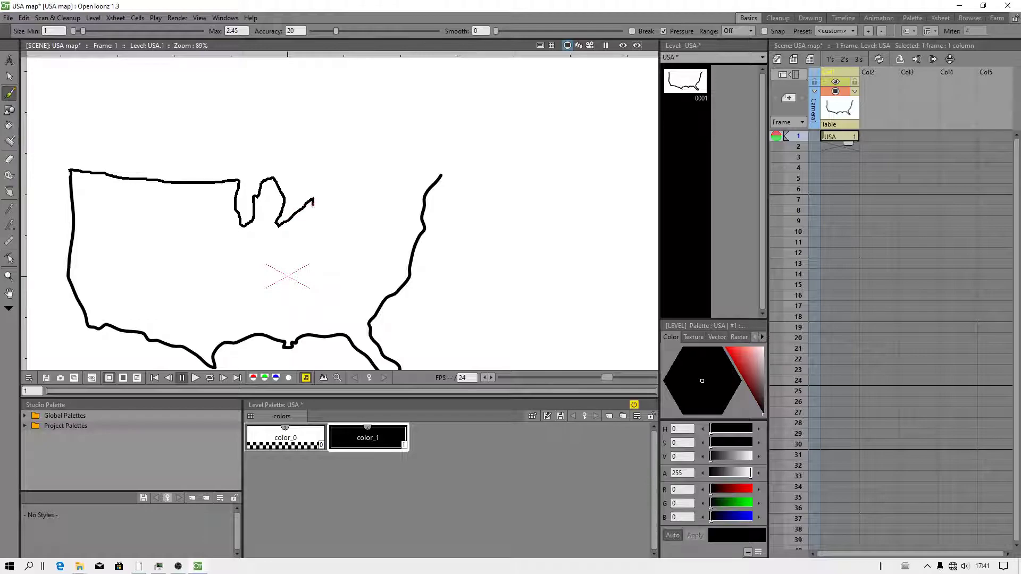
pyautogui.moveTo(330, 217); pyautogui.dragTo(386, 194)
pyautogui.moveTo(416, 163); pyautogui.dragTo(446, 113)
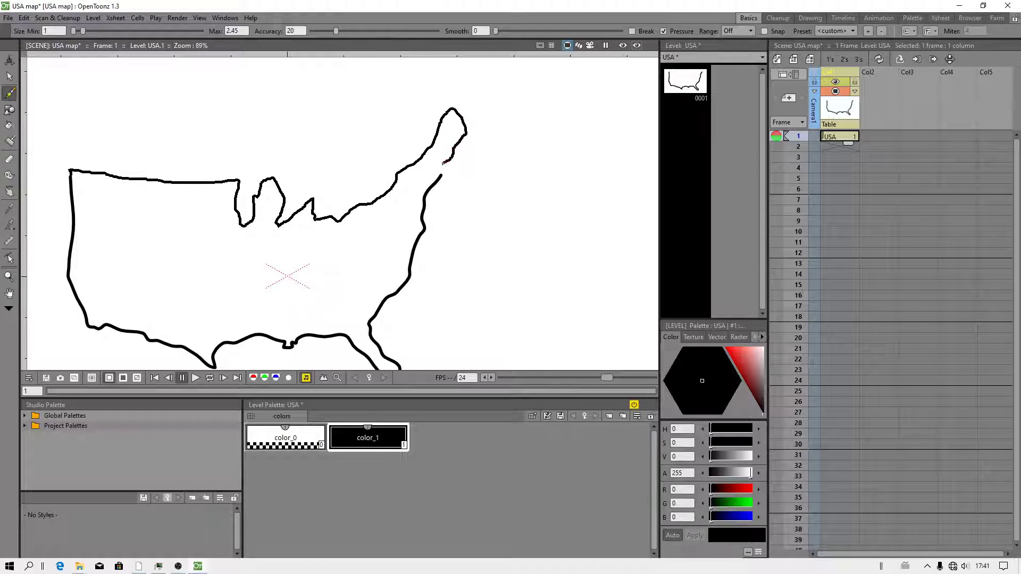
pyautogui.moveTo(444, 167); pyautogui.dragTo(441, 177)
# - Add a new style to the level palette and make it orange-yellow, RGB 252, 200, 43
pyautogui.scroll(-4, 340, 259)
pyautogui.scroll(3, 333, 271)
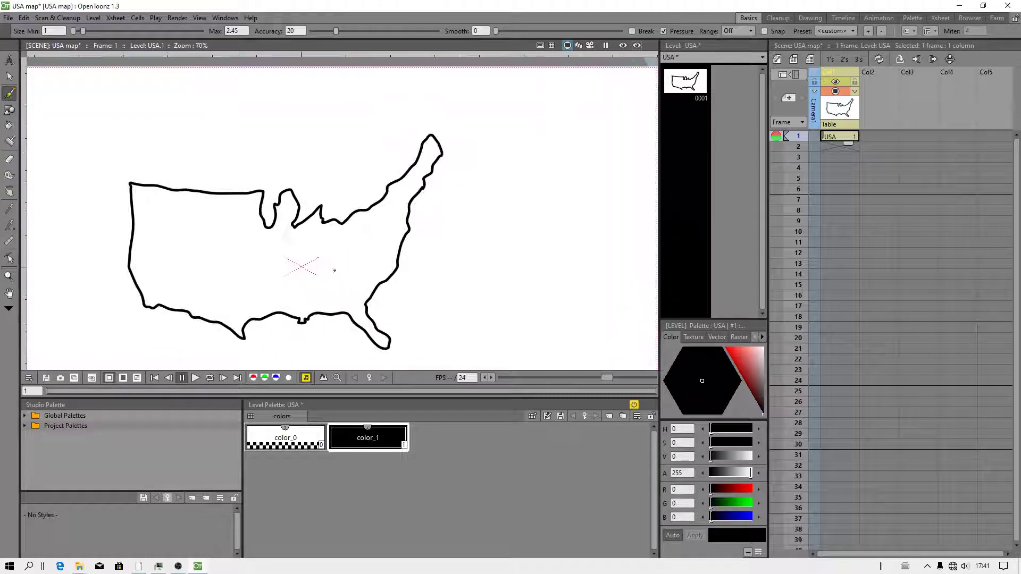
pyautogui.press('space')
pyautogui.moveTo(338, 286); pyautogui.dragTo(338, 268)
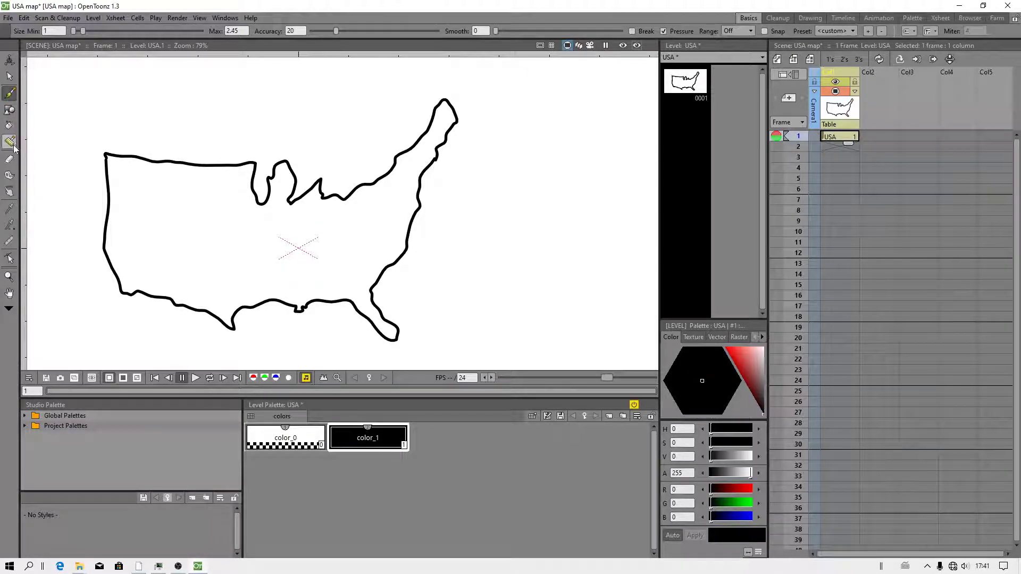
pyautogui.click(608, 417)
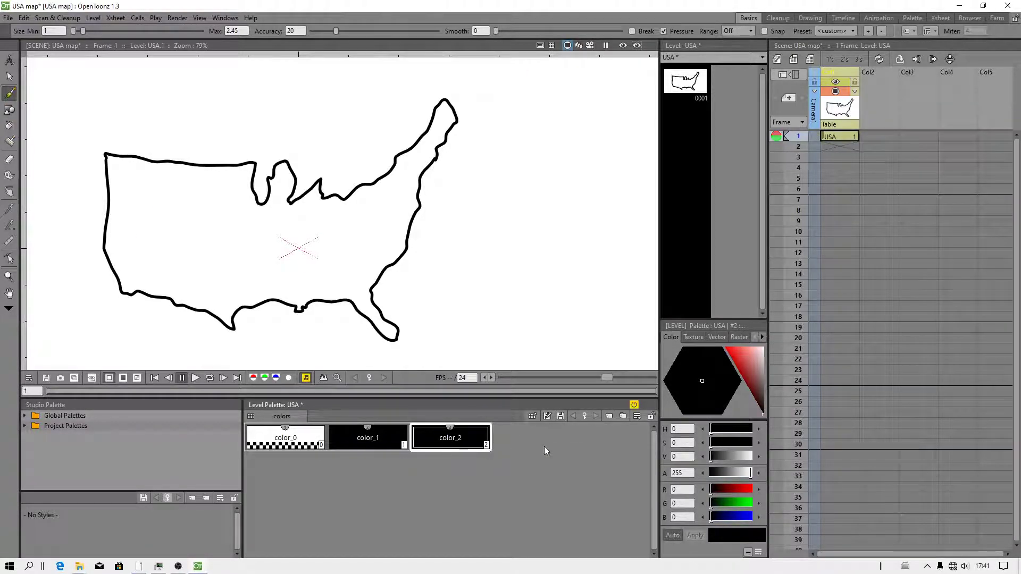
pyautogui.doubleClick(487, 447)
pyautogui.moveTo(582, 195); pyautogui.dragTo(519, 183)
pyautogui.moveTo(587, 168); pyautogui.dragTo(540, 154)
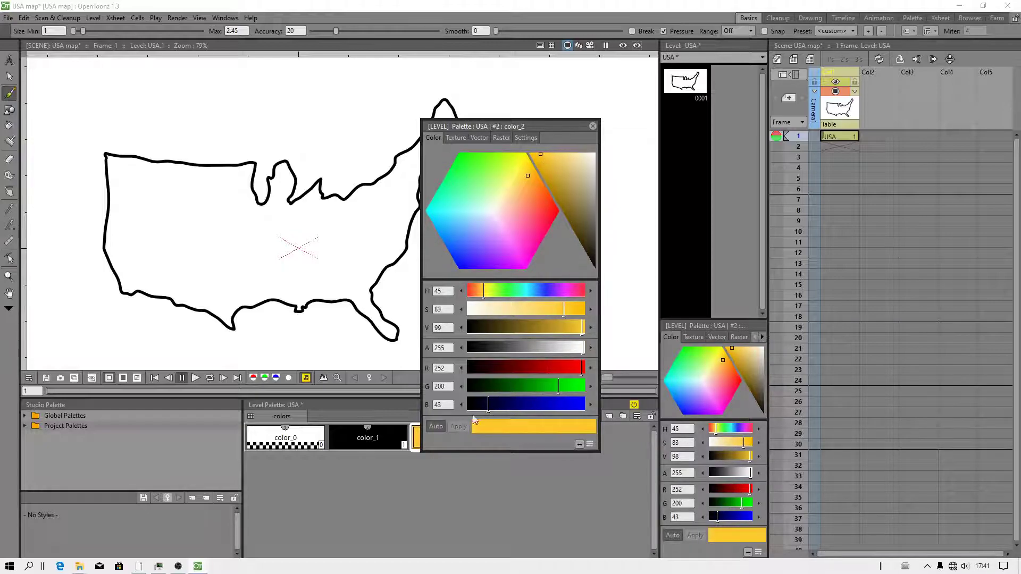
pyautogui.click(437, 427)
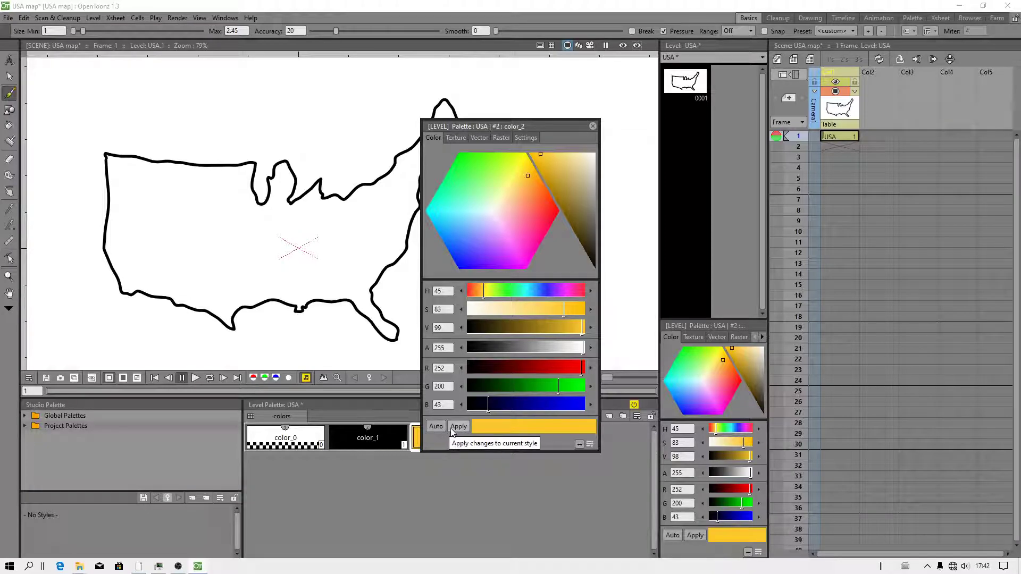
pyautogui.click(593, 126)
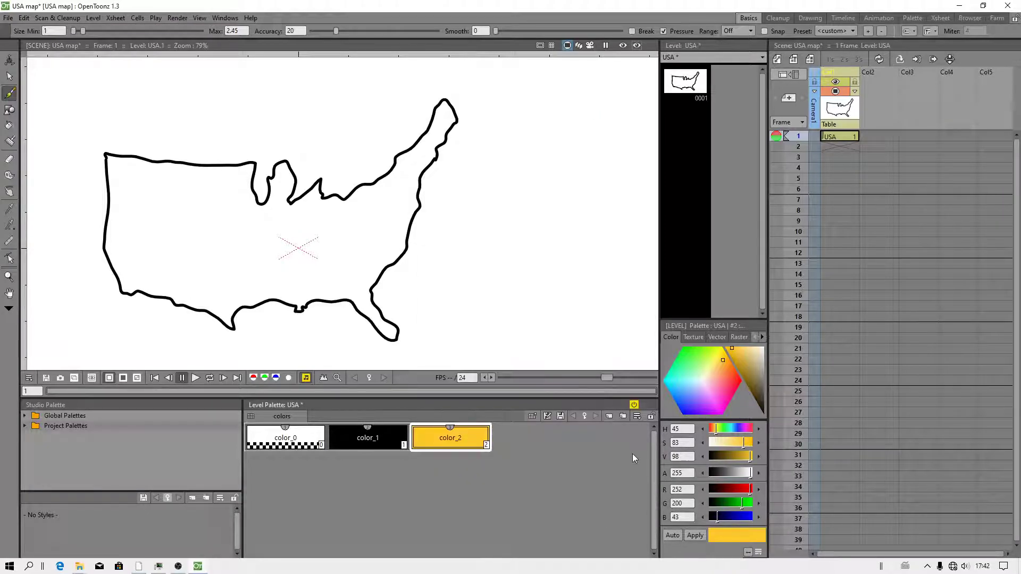
# - Add another palette style and lower its saturation to 44 for a light yellow, RGB 252, 225, 141
pyautogui.click(608, 416)
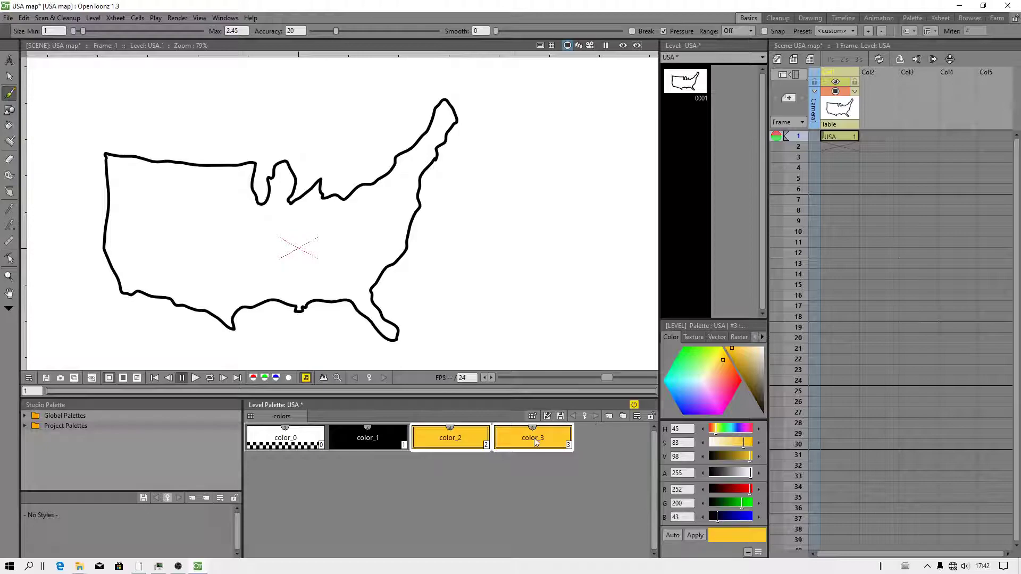
pyautogui.doubleClick(569, 445)
pyautogui.click(553, 311)
pyautogui.moveTo(551, 311); pyautogui.dragTo(519, 307)
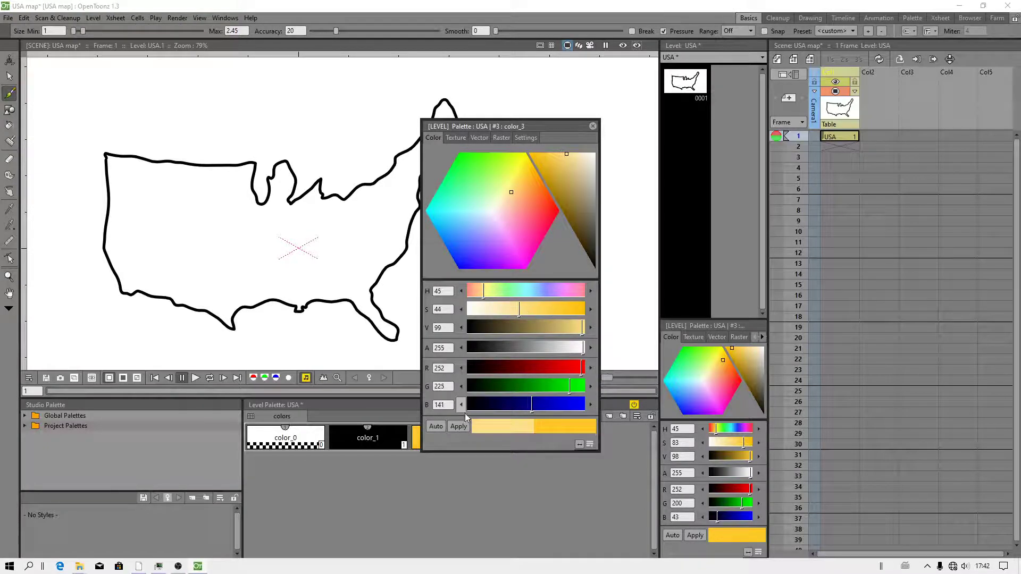
pyautogui.click(458, 426)
pyautogui.click(592, 126)
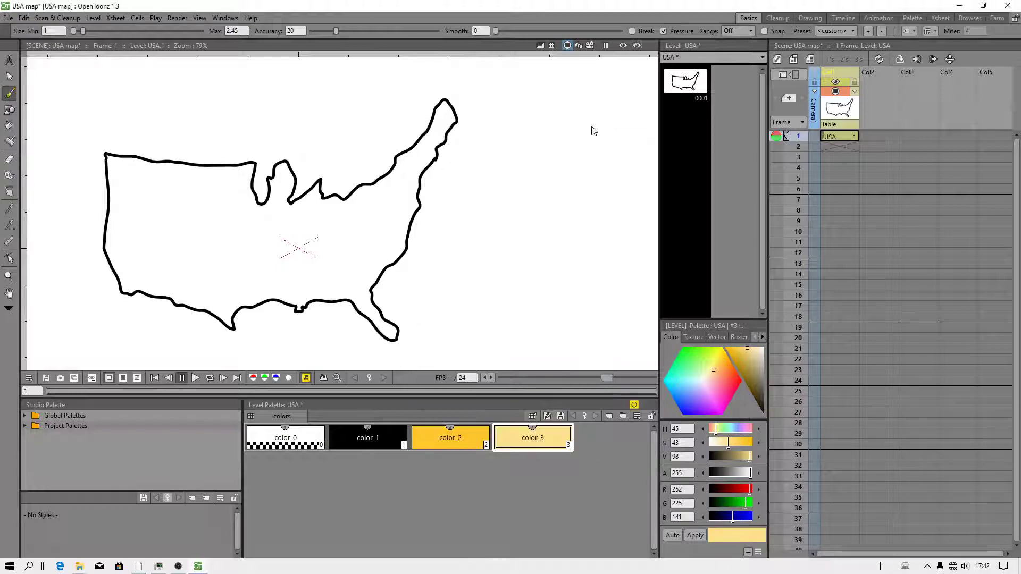
# - Fill the USA map with the light yellow style and recolour its northern outline stroke with the orange-yellow style
pyautogui.click(10, 125)
pyautogui.click(214, 250)
pyautogui.click(10, 76)
pyautogui.click(142, 161)
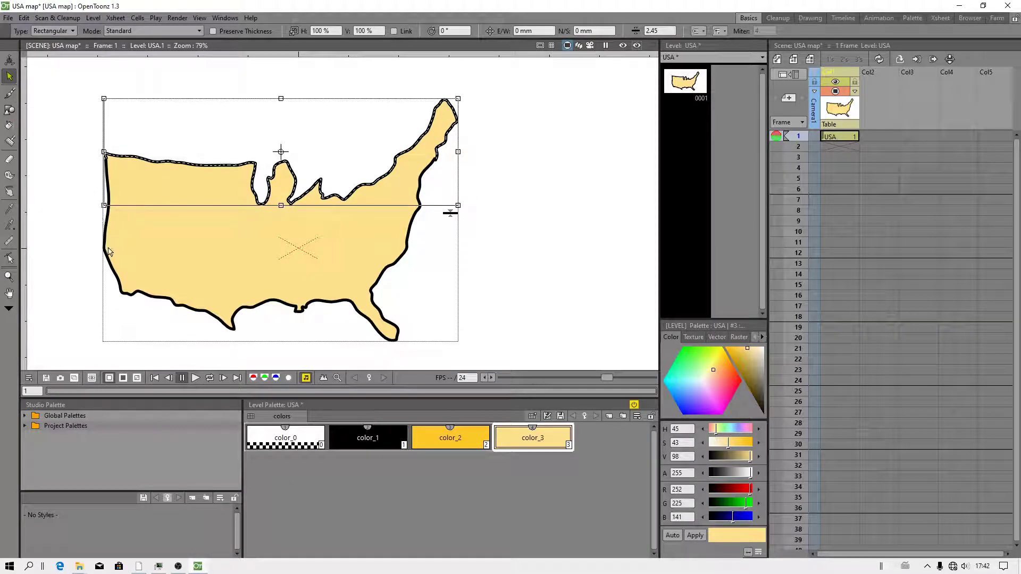
pyautogui.click(109, 252)
pyautogui.click(360, 195)
pyautogui.click(430, 444)
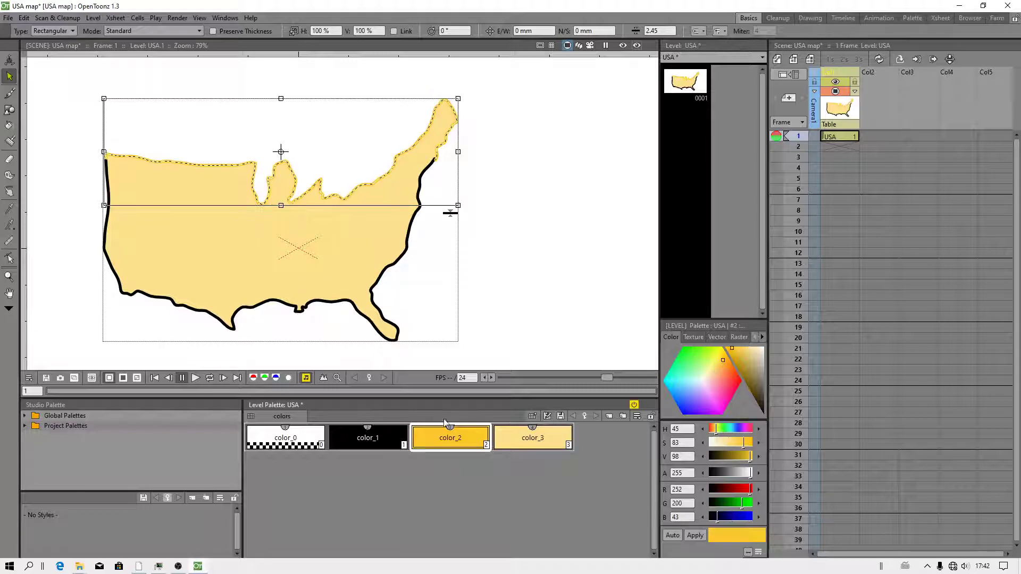
# - Recolour the remaining black coast and southern border stroke of the USA map with the orange-yellow style
pyautogui.click(375, 321)
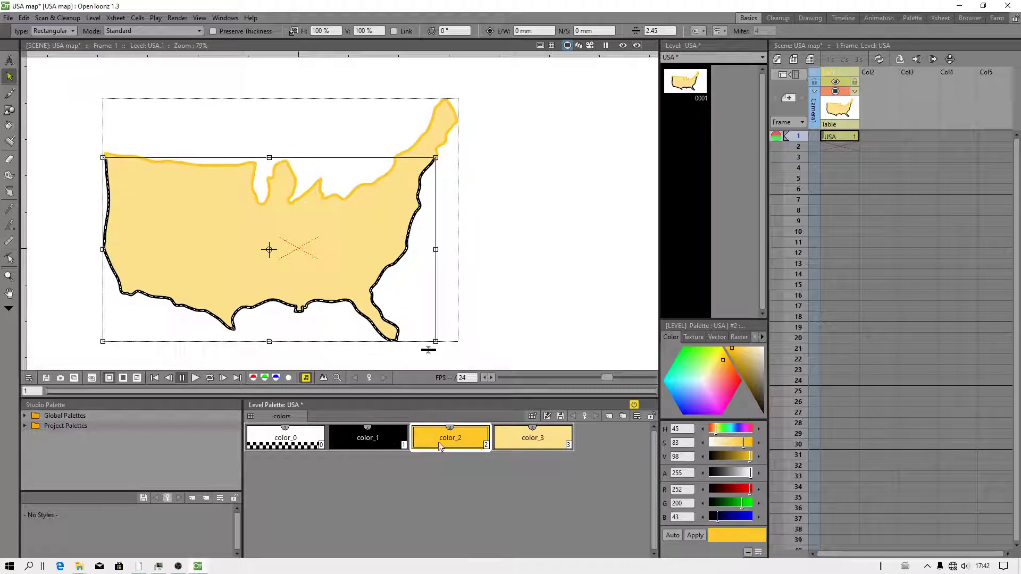
pyautogui.click(440, 445)
pyautogui.click(568, 231)
pyautogui.scroll(-1, 375, 201)
pyautogui.scroll(1, 298, 226)
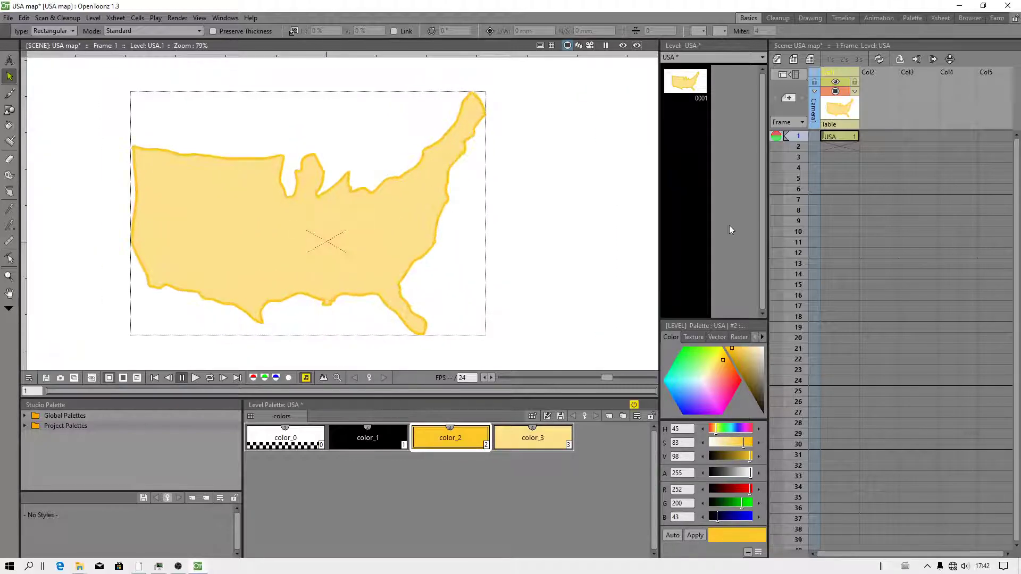
# - Paste a copy of the first USA drawing as drawing 2 of the level and expose it on frames 2 to 5
pyautogui.click(687, 80)
pyautogui.rightClick(687, 80)
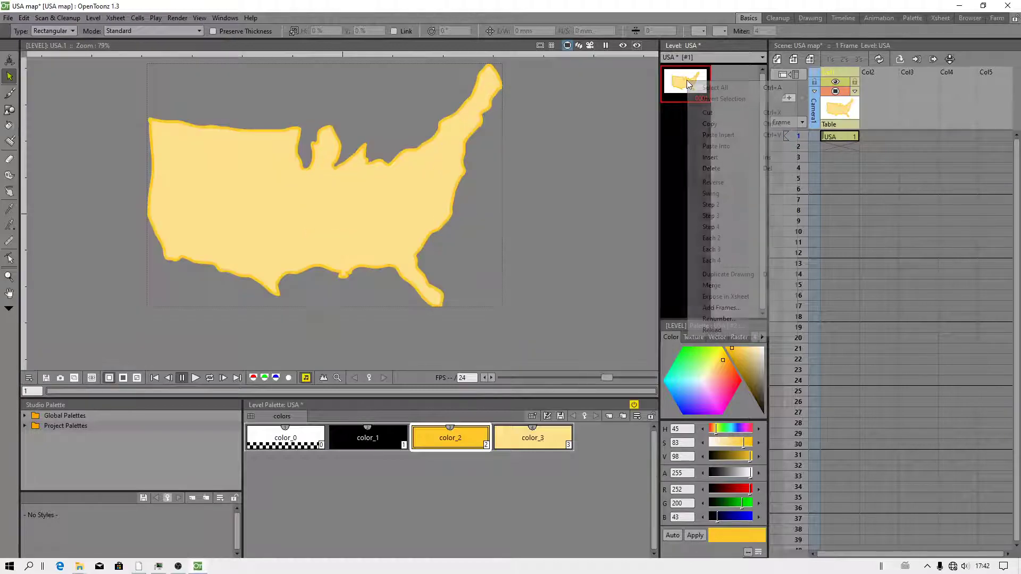
pyautogui.click(697, 124)
pyautogui.rightClick(684, 123)
pyautogui.click(685, 120)
pyautogui.rightClick(683, 122)
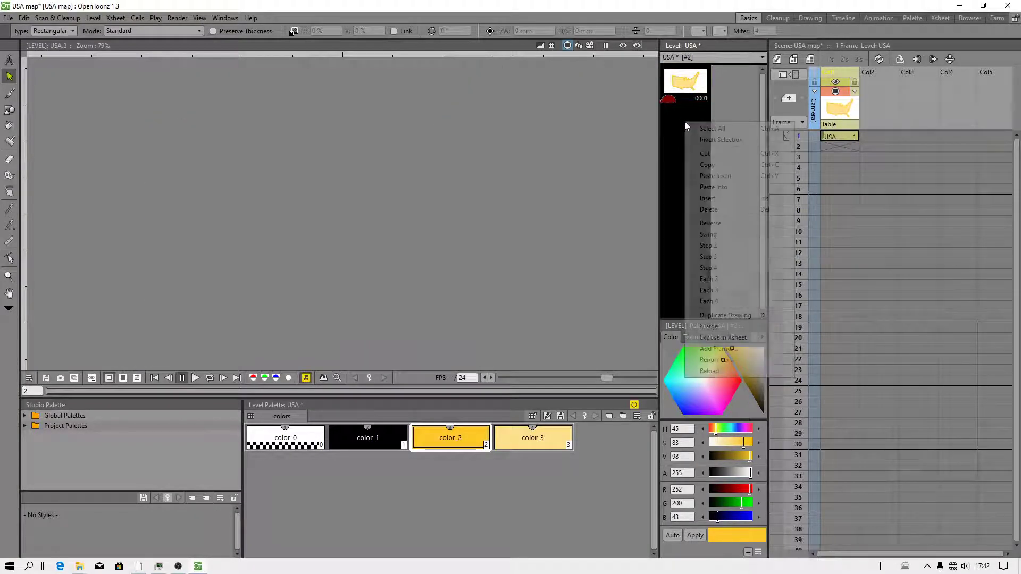
pyautogui.click(675, 121)
pyautogui.rightClick(685, 122)
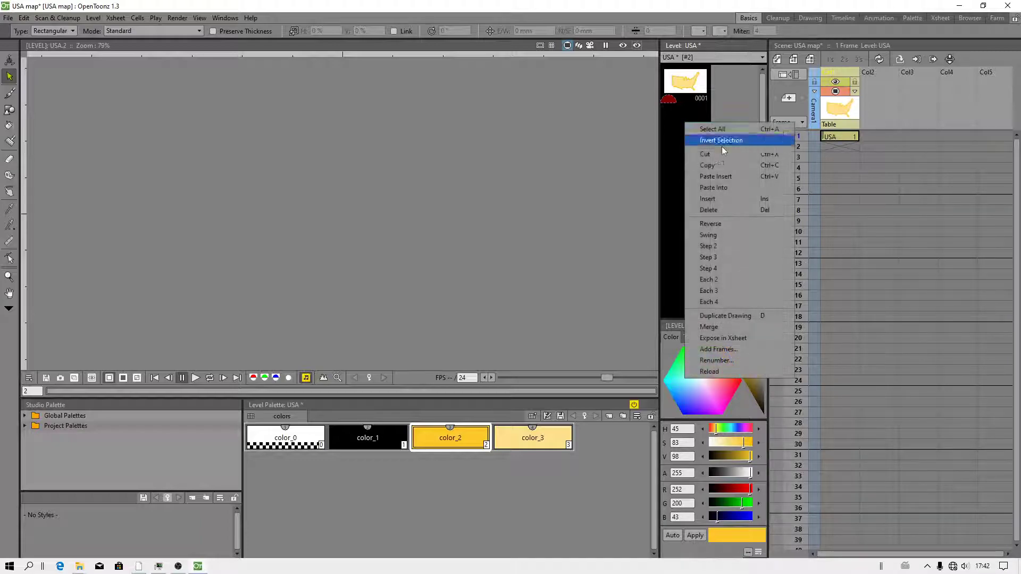
pyautogui.click(725, 174)
pyautogui.moveTo(686, 121); pyautogui.dragTo(847, 188)
pyautogui.click(853, 150)
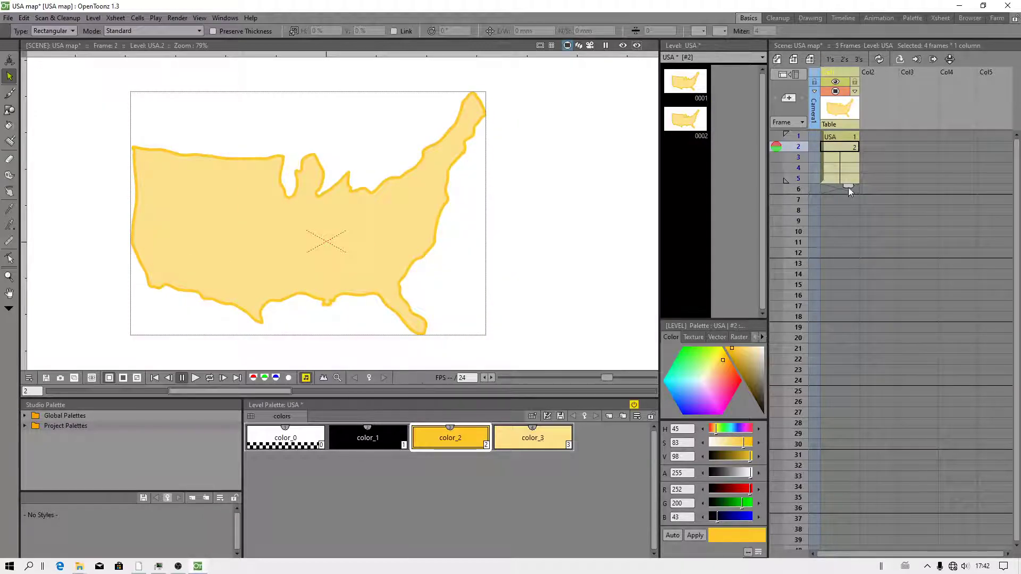
# - Paste a copy of drawing 2 as drawing 3 of the level and expose it on frames 6 to 10
pyautogui.rightClick(695, 123)
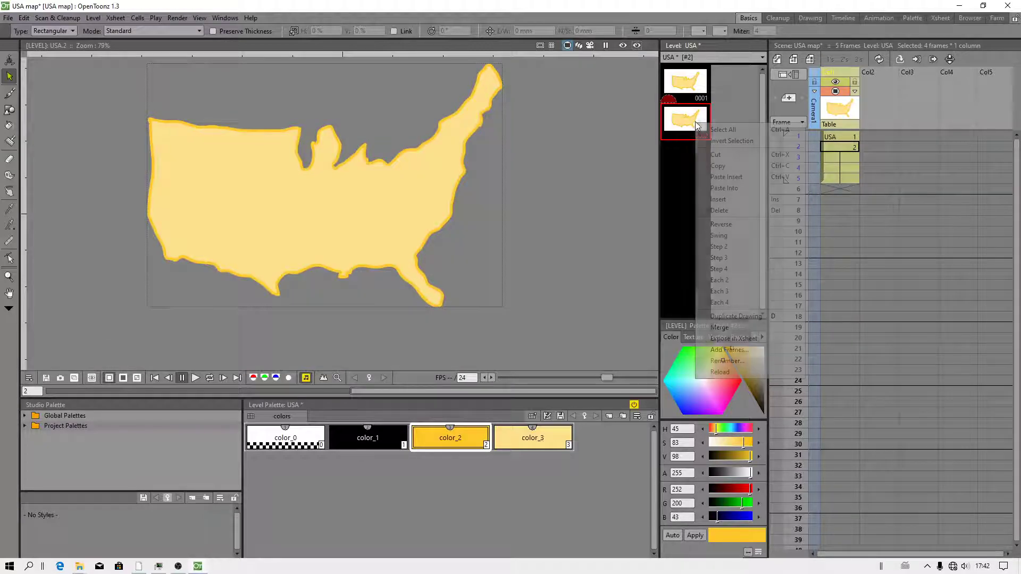
pyautogui.click(728, 167)
pyautogui.rightClick(684, 154)
pyautogui.click(719, 205)
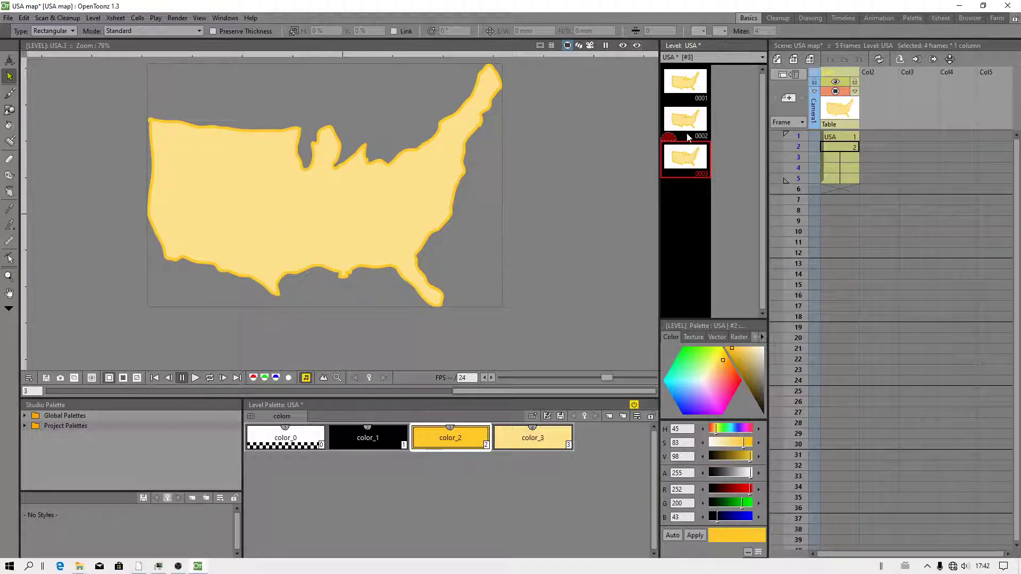
pyautogui.moveTo(685, 159); pyautogui.dragTo(839, 191)
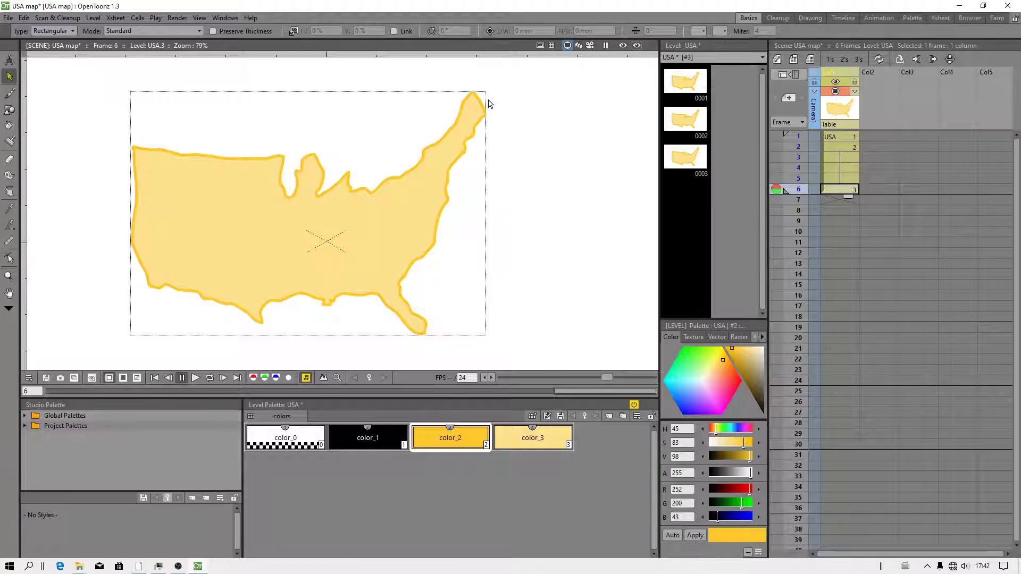
pyautogui.moveTo(847, 196); pyautogui.dragTo(850, 242)
pyautogui.click(837, 135)
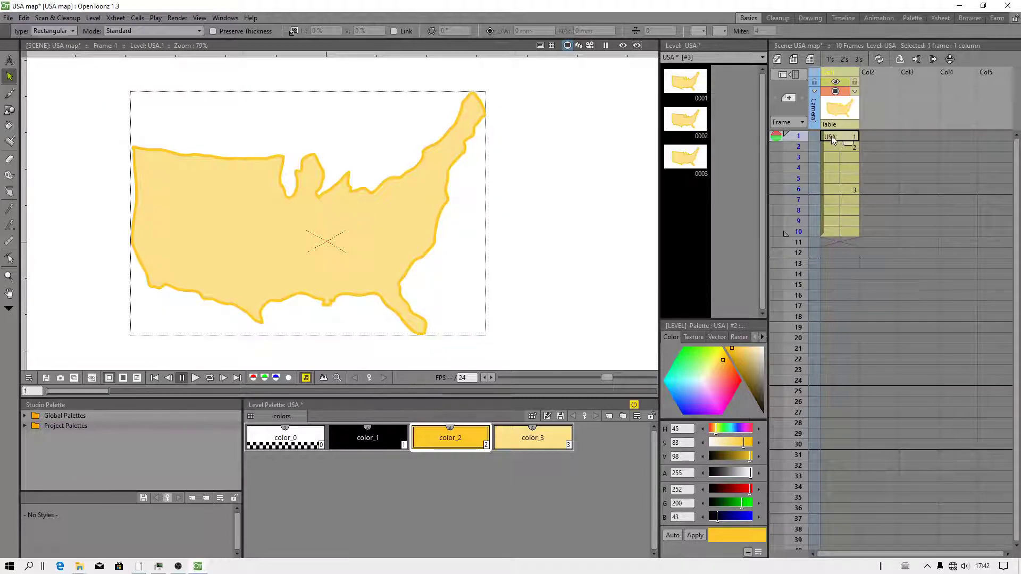
# - Save the scene together with all its levels
pyautogui.click(8, 17)
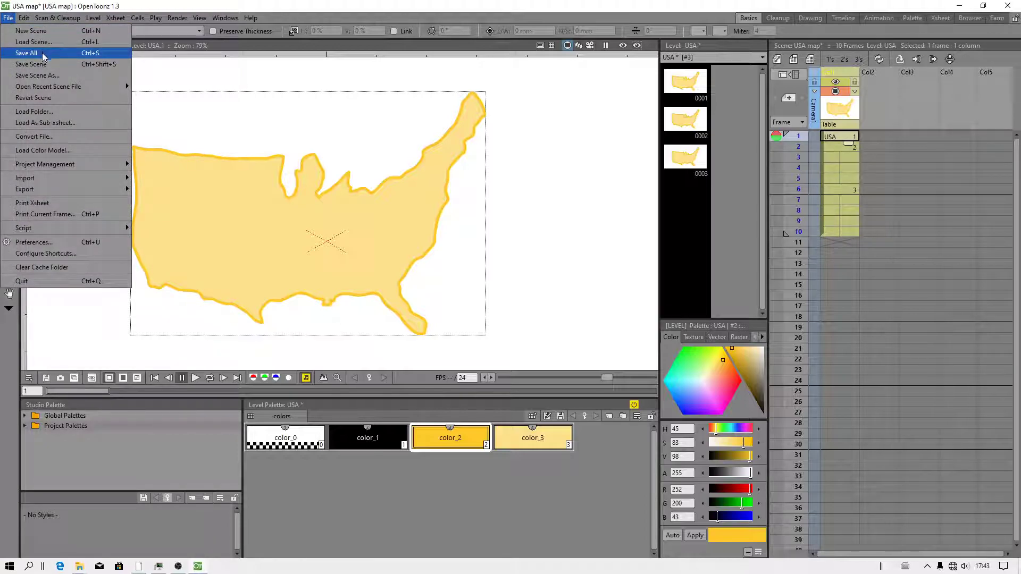
pyautogui.click(42, 54)
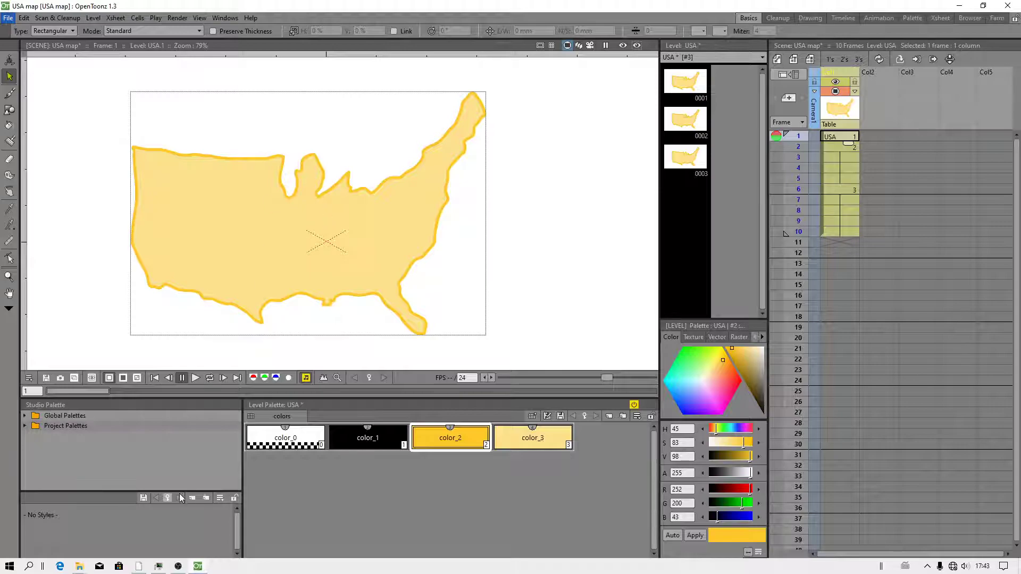
pyautogui.click(69, 571)
pyautogui.click(76, 570)
pyautogui.click(76, 570)
pyautogui.click(672, 9)
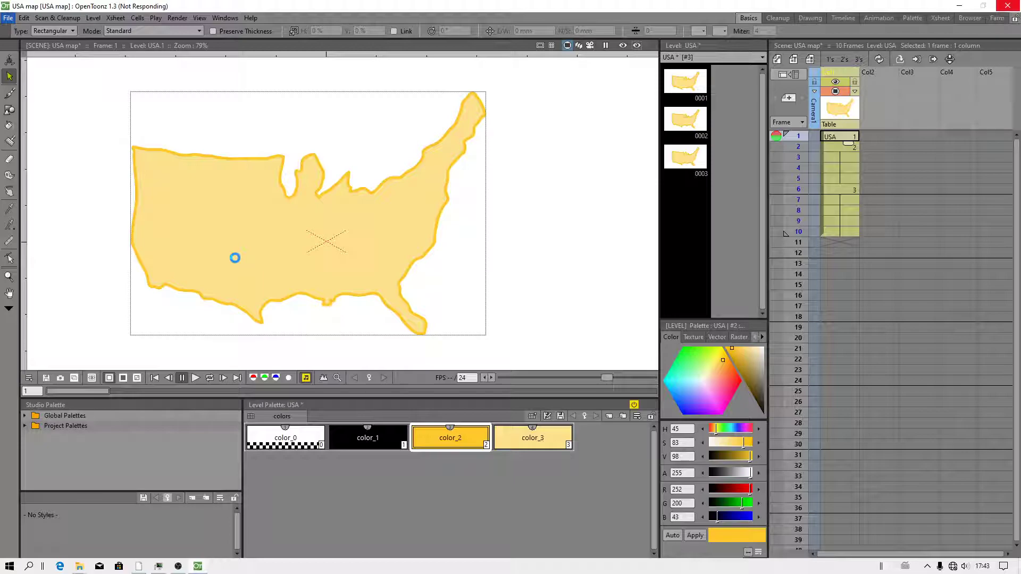
# - Switch to Process Hacker, find the OpenToonz.exe process and review and accept its CPU affinity settings
pyautogui.click(158, 565)
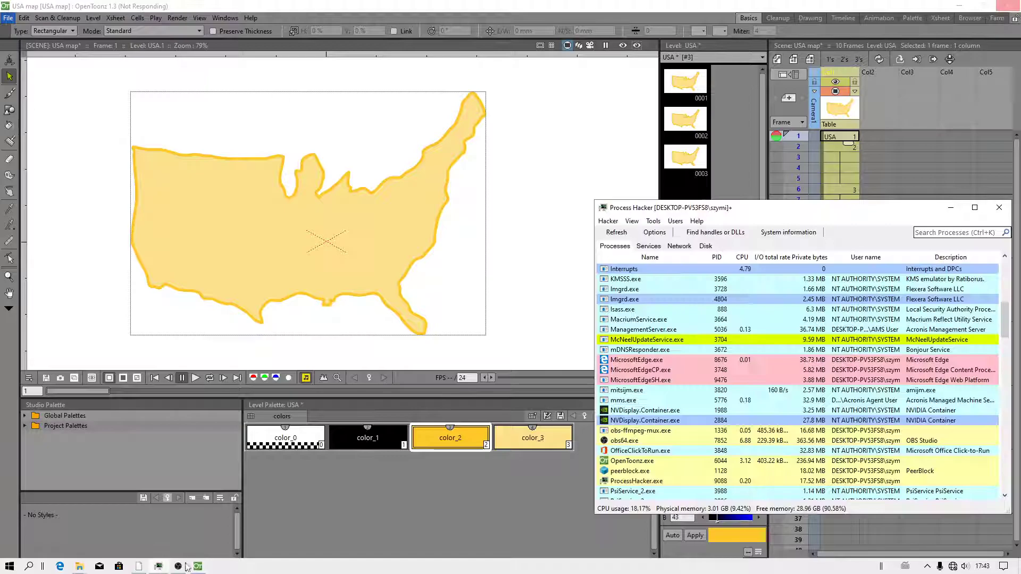
pyautogui.scroll(12, 691, 377)
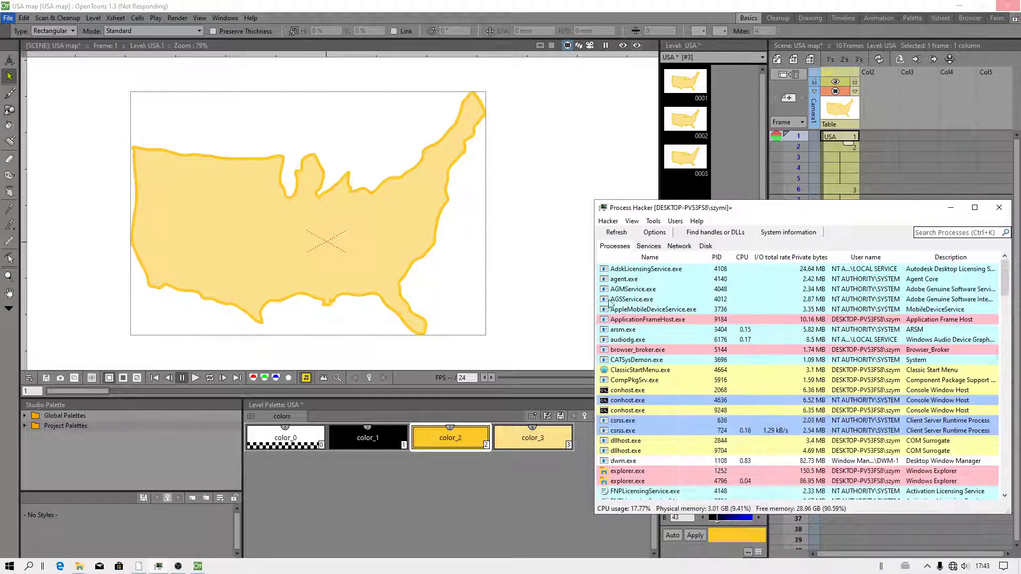
pyautogui.scroll(-15, 732, 322)
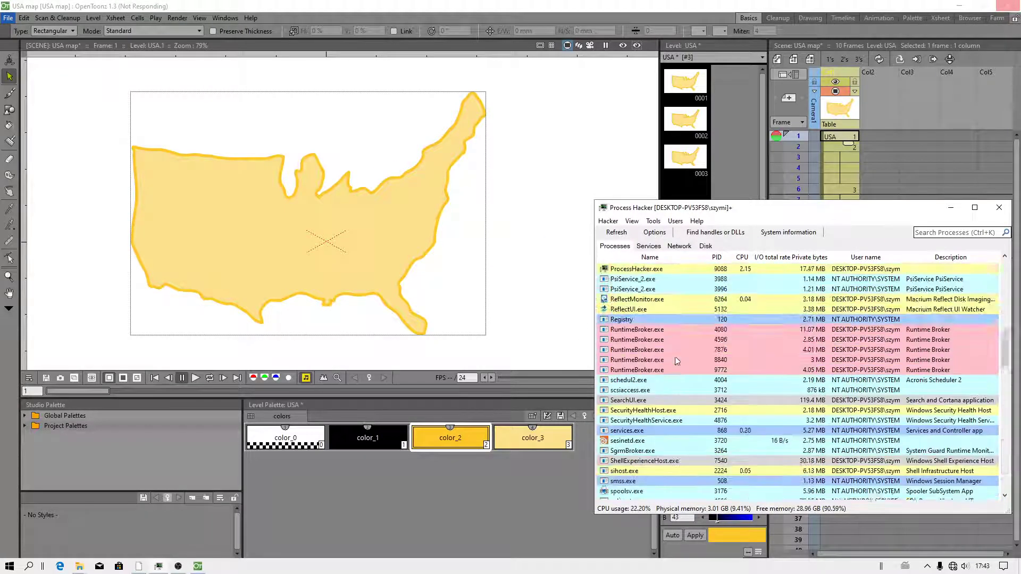
pyautogui.moveTo(636, 402)
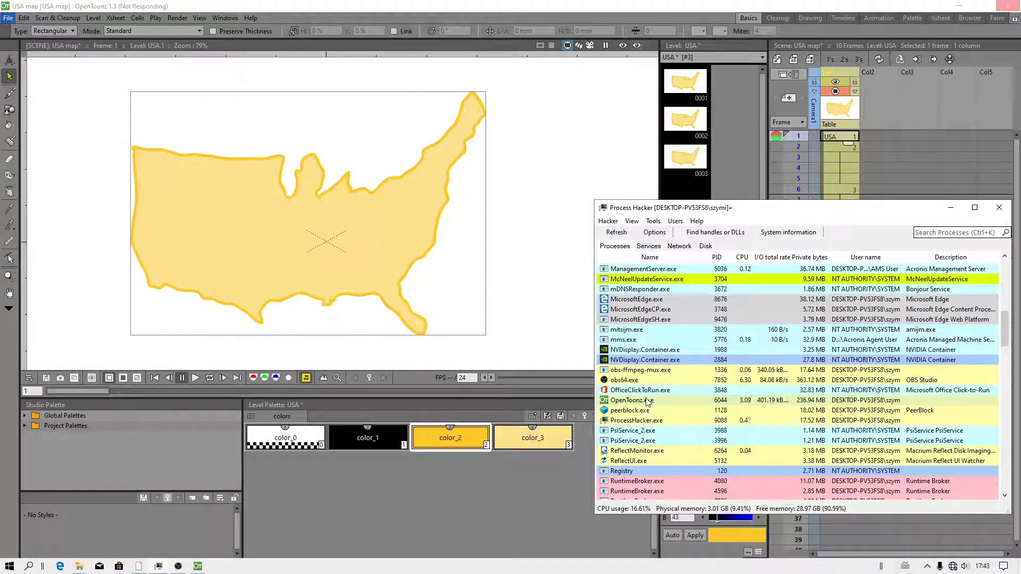
pyautogui.rightClick(648, 402)
pyautogui.click(826, 258)
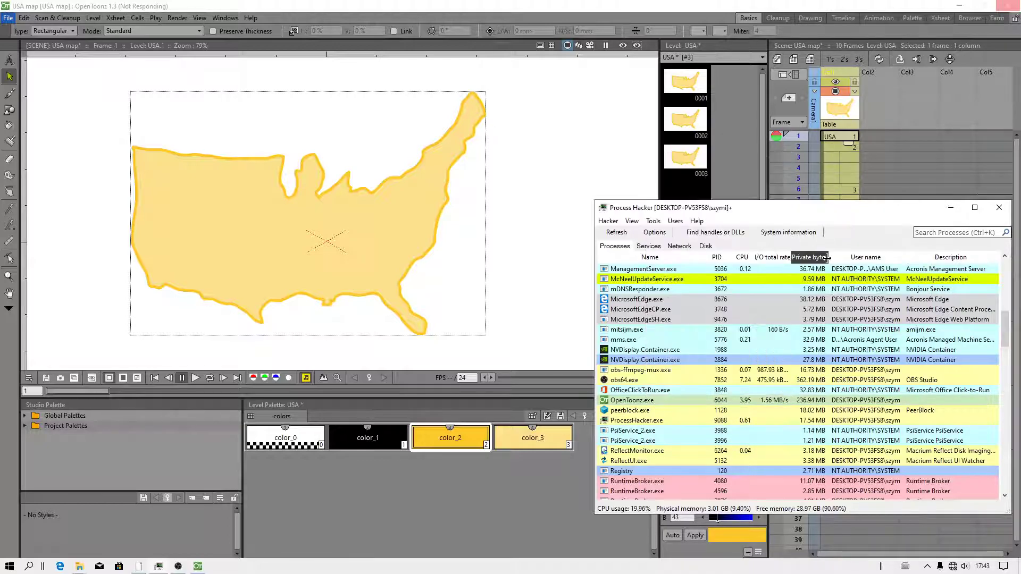
pyautogui.rightClick(618, 398)
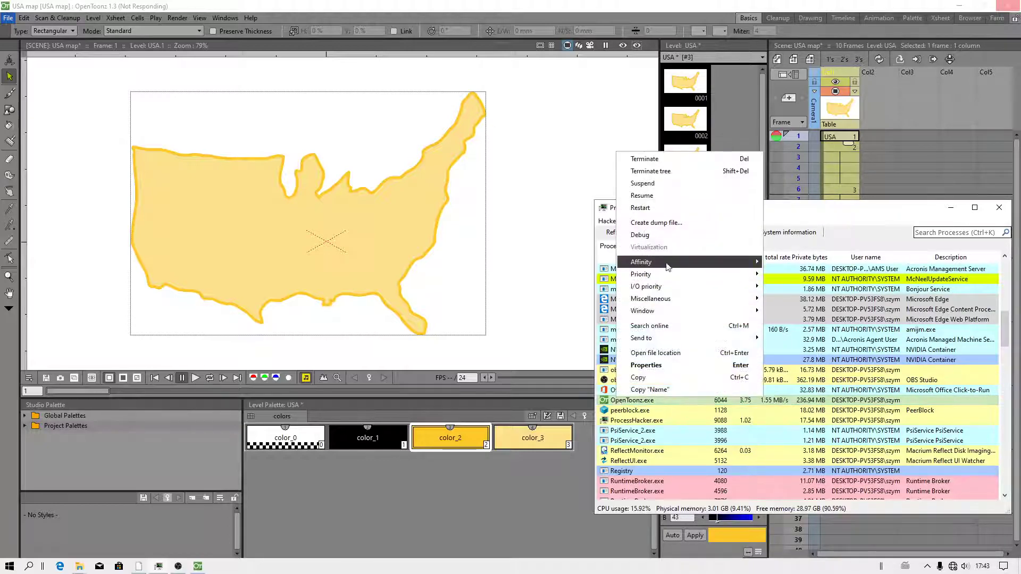
pyautogui.moveTo(668, 268)
pyautogui.click(790, 263)
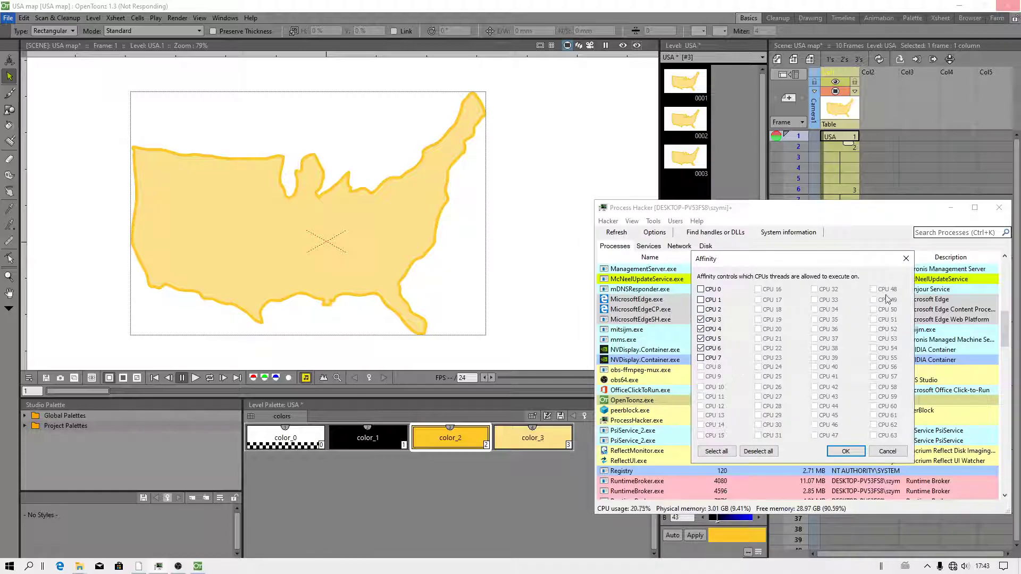
pyautogui.click(846, 451)
pyautogui.click(950, 207)
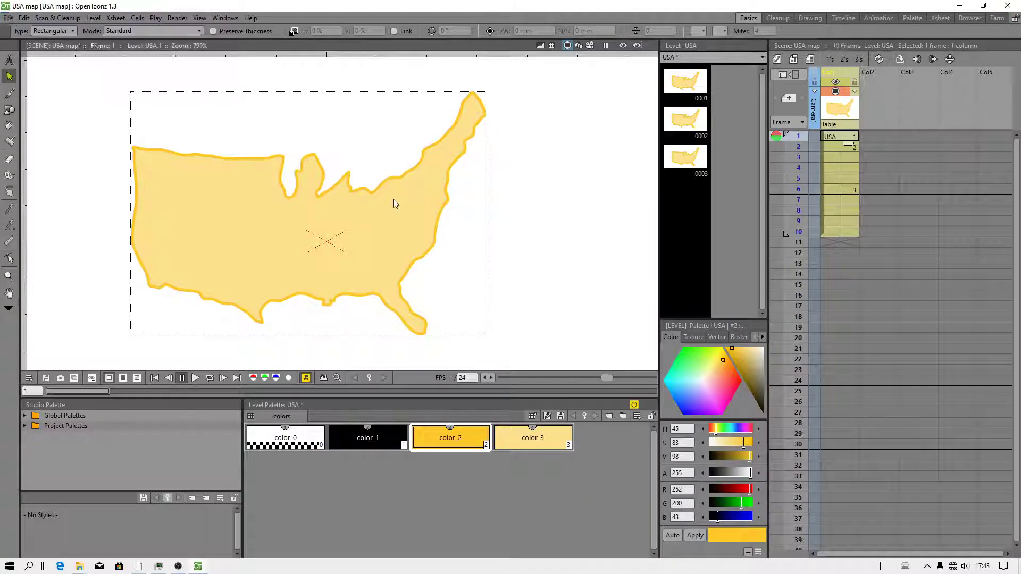
# - Check the custom project path in the OpenToonz preferences
pyautogui.click(8, 17)
pyautogui.click(44, 244)
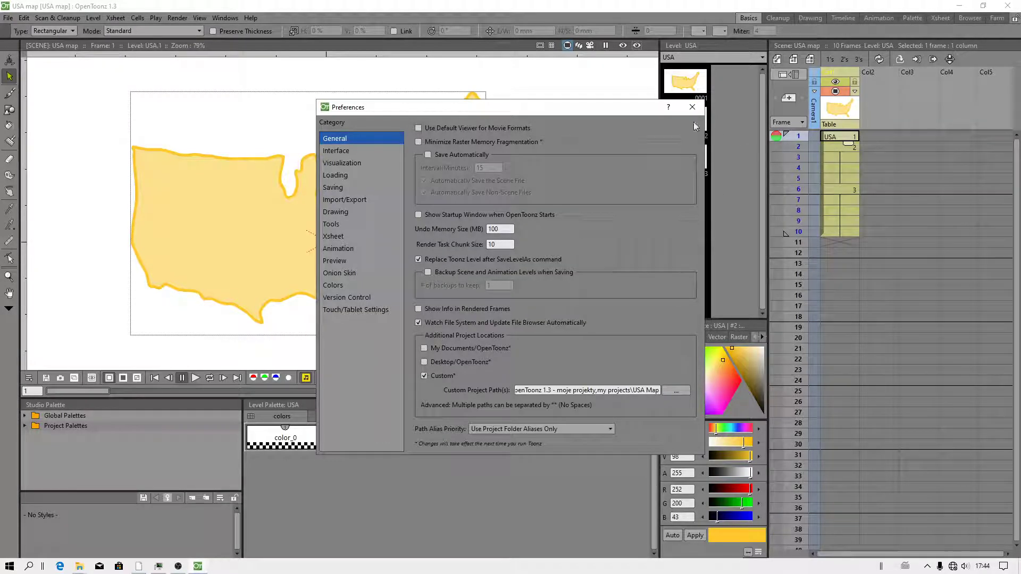
pyautogui.click(691, 107)
# - Switch to File Explorer and inspect the saved USA.pli level file in the project's USA map subfolder, then return to OpenToonz
pyautogui.moveTo(74, 569)
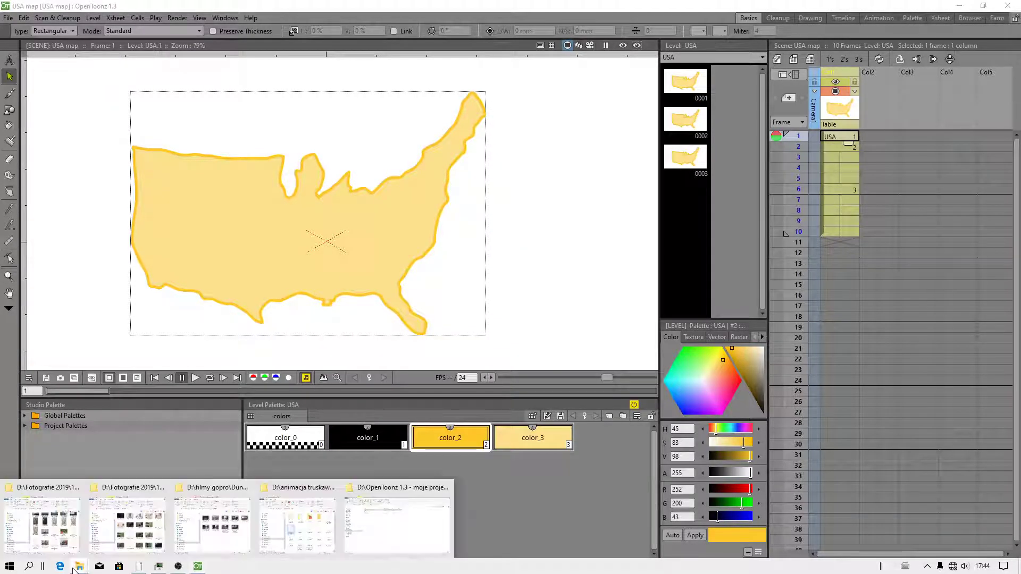
pyautogui.click(397, 526)
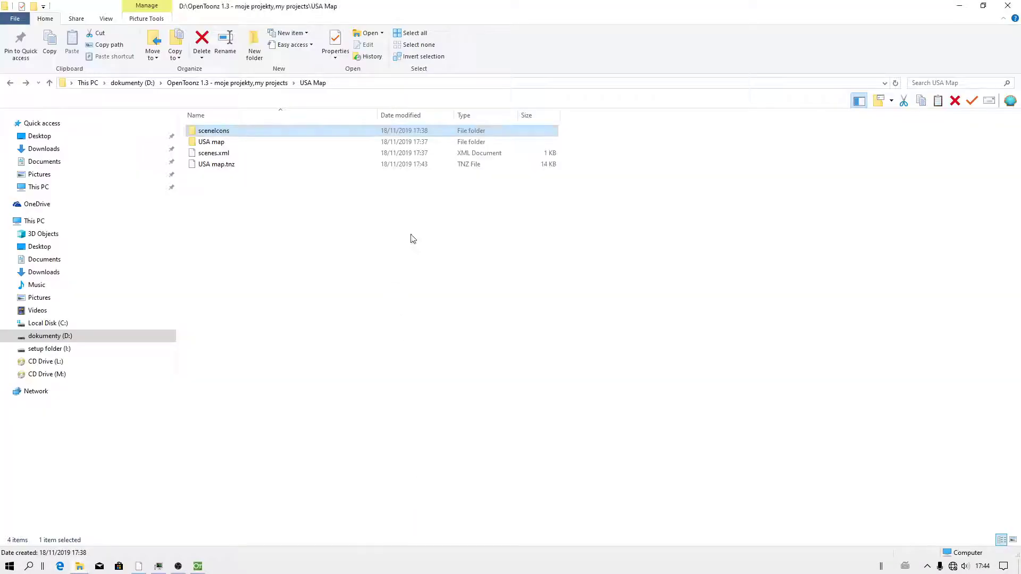
pyautogui.click(222, 143)
pyautogui.doubleClick(222, 144)
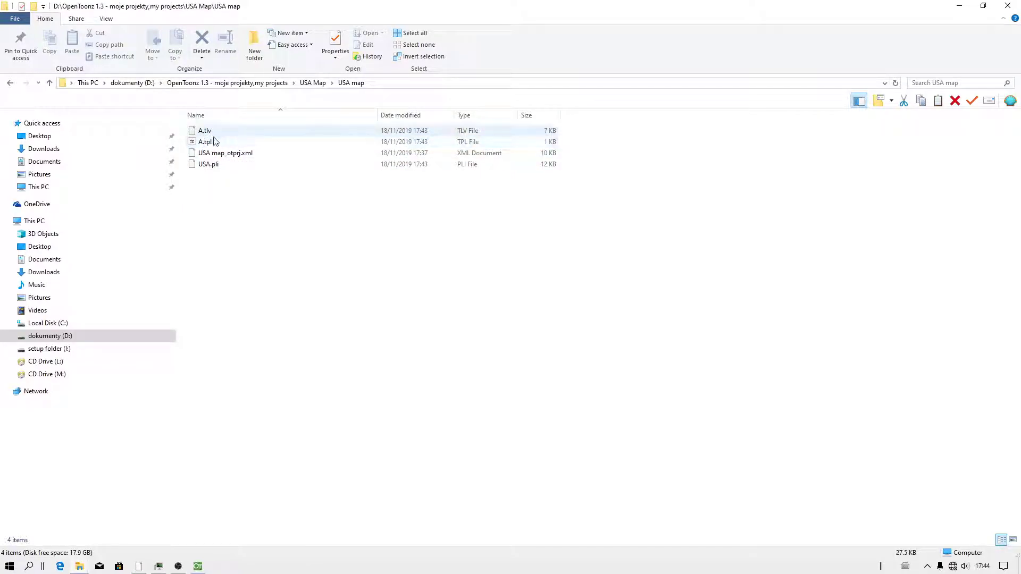
pyautogui.click(205, 165)
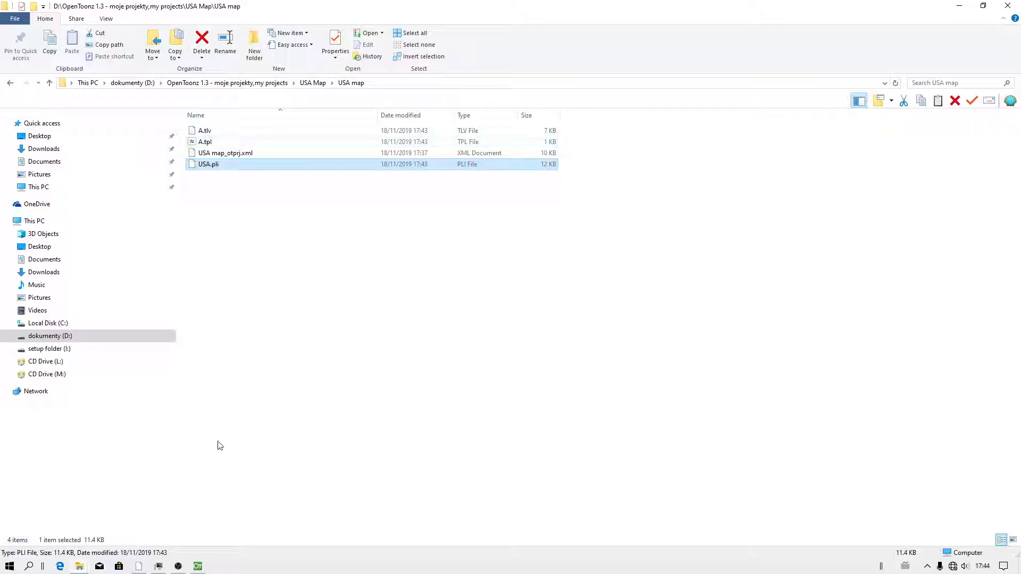
pyautogui.click(139, 567)
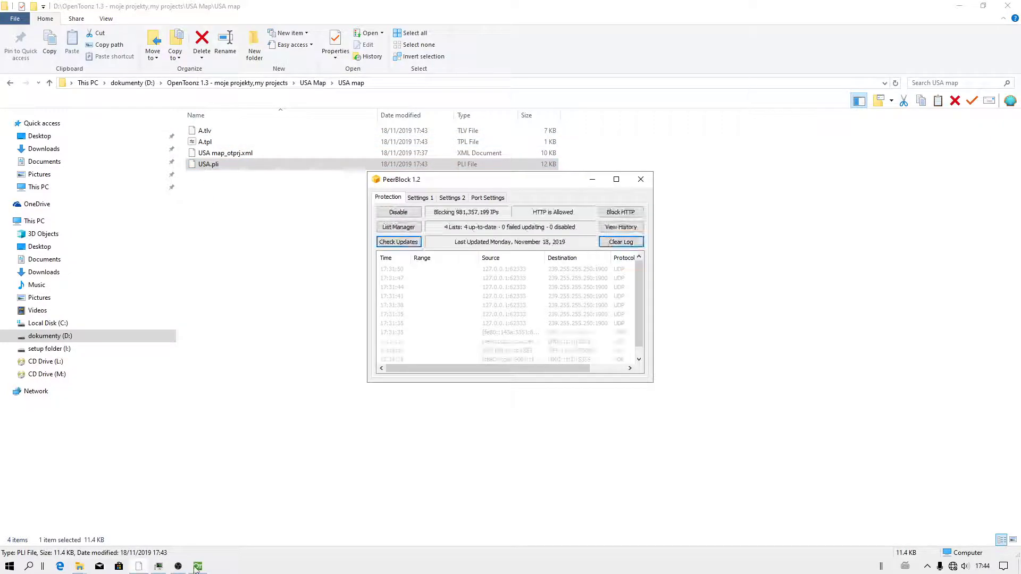
pyautogui.click(195, 567)
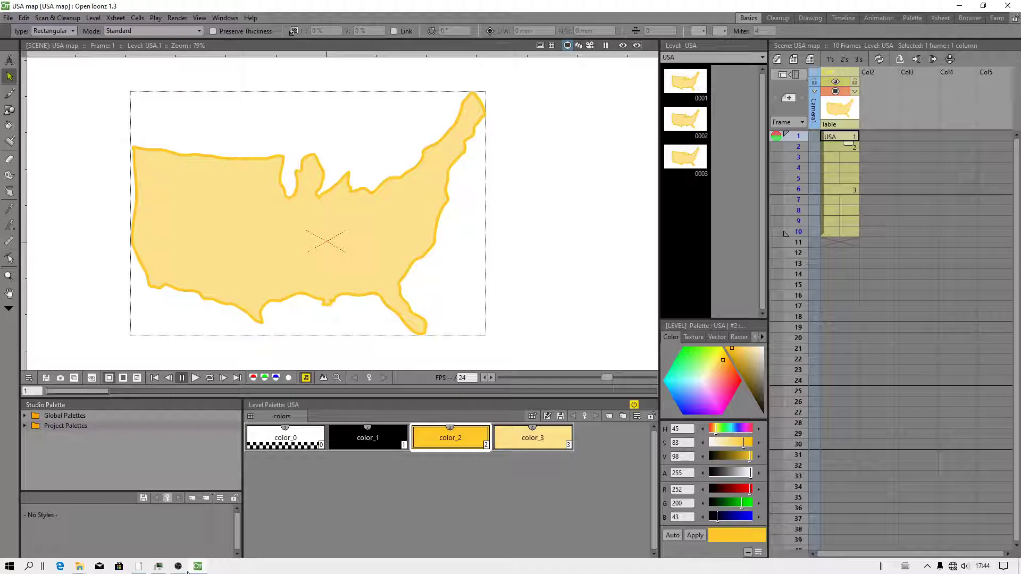
# - Switch to File Explorer and look through the sceneIcons and USA map subfolders of the USA Map project folder
pyautogui.moveTo(79, 570)
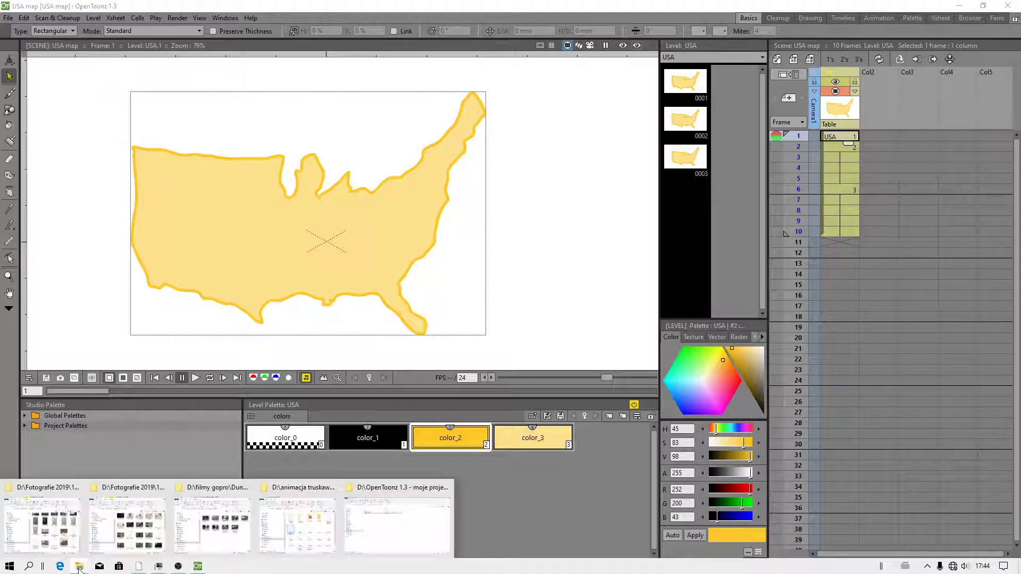
pyautogui.click(383, 553)
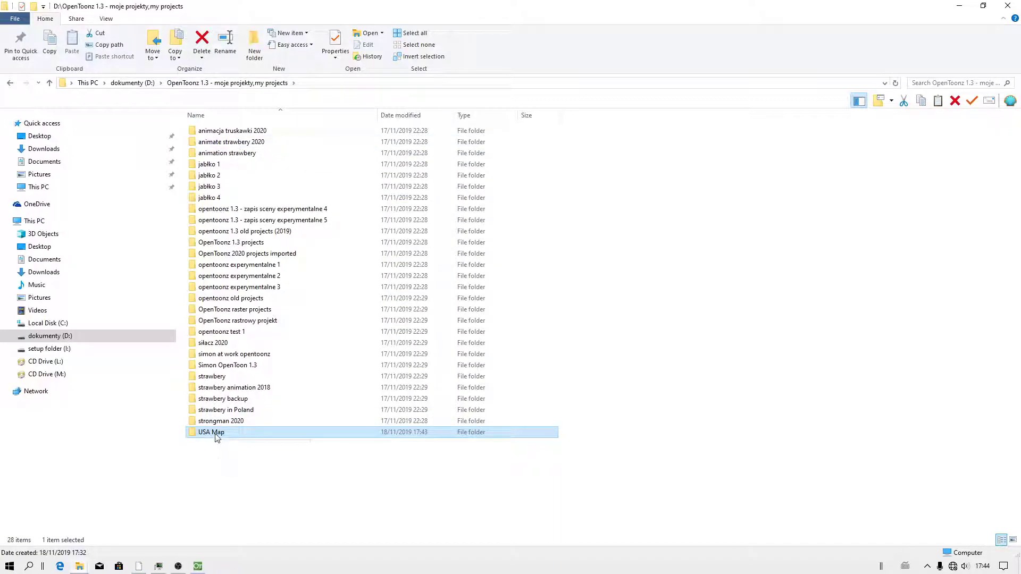
pyautogui.doubleClick(215, 434)
pyautogui.doubleClick(223, 131)
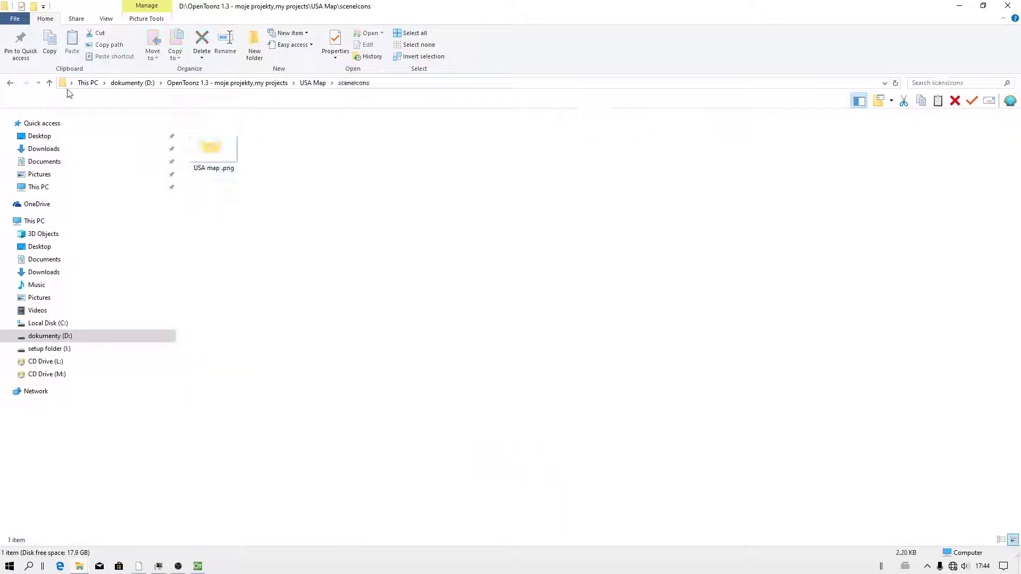
pyautogui.click(10, 82)
pyautogui.click(221, 142)
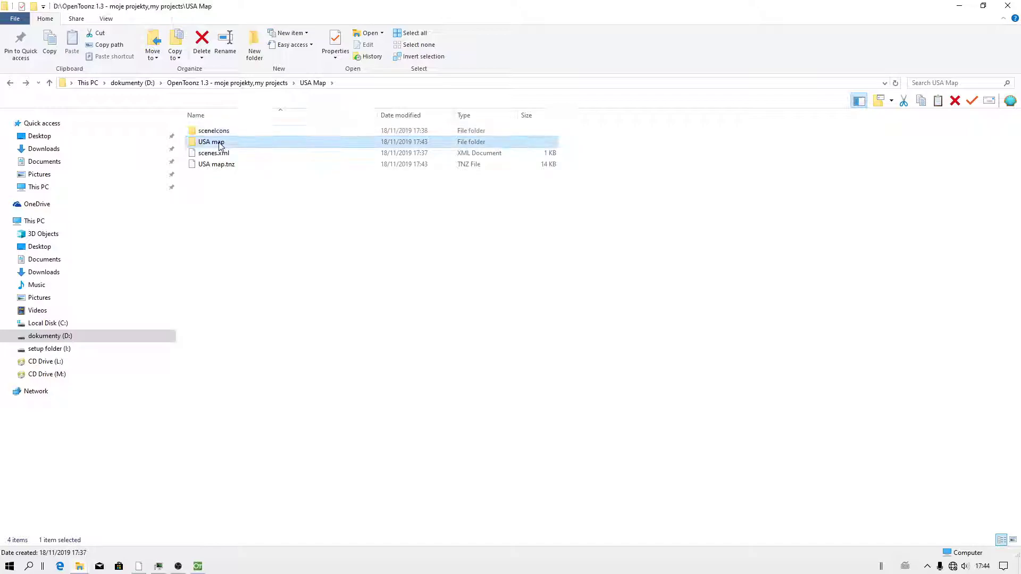
pyautogui.doubleClick(221, 142)
pyautogui.click(10, 82)
# - Copy the sceneIcons folder, the USA map folder and the USA map.tnz scene file together from the USA Map folder
pyautogui.click(213, 165)
pyautogui.click(215, 131)
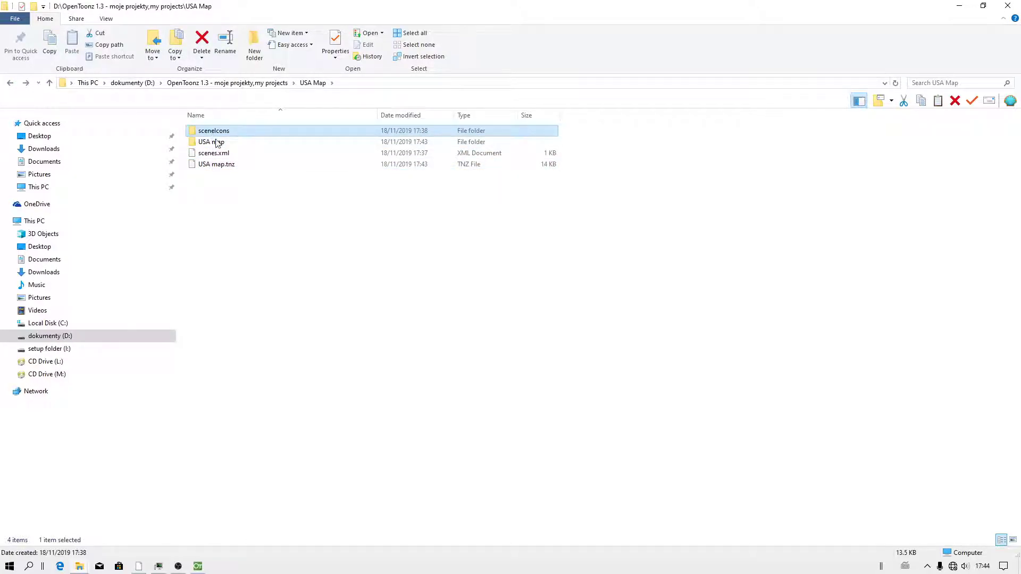
pyautogui.keyDown('ctrl'); pyautogui.click(220, 164); pyautogui.keyUp('ctrl')
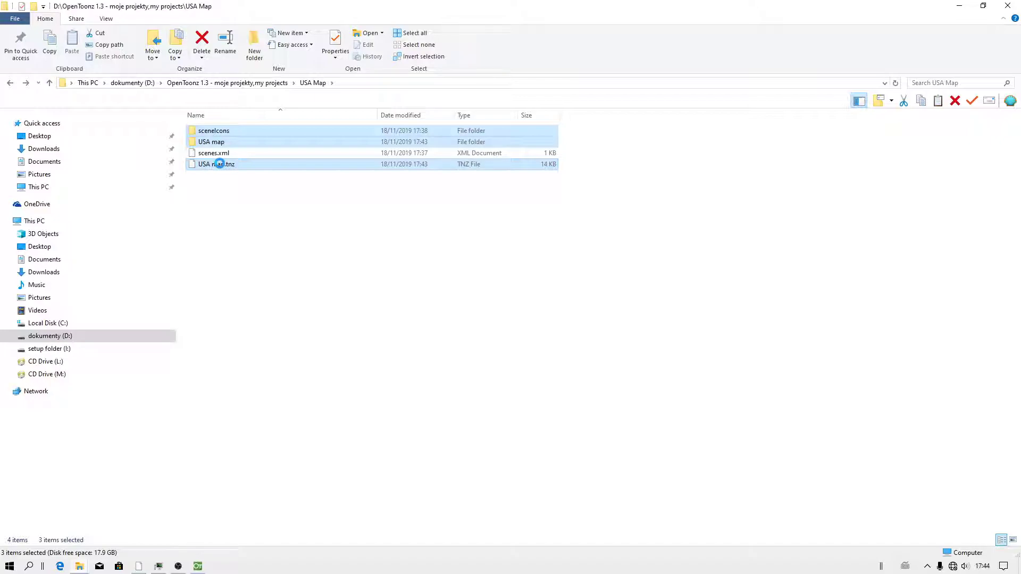
pyautogui.rightClick(221, 164)
pyautogui.click(255, 368)
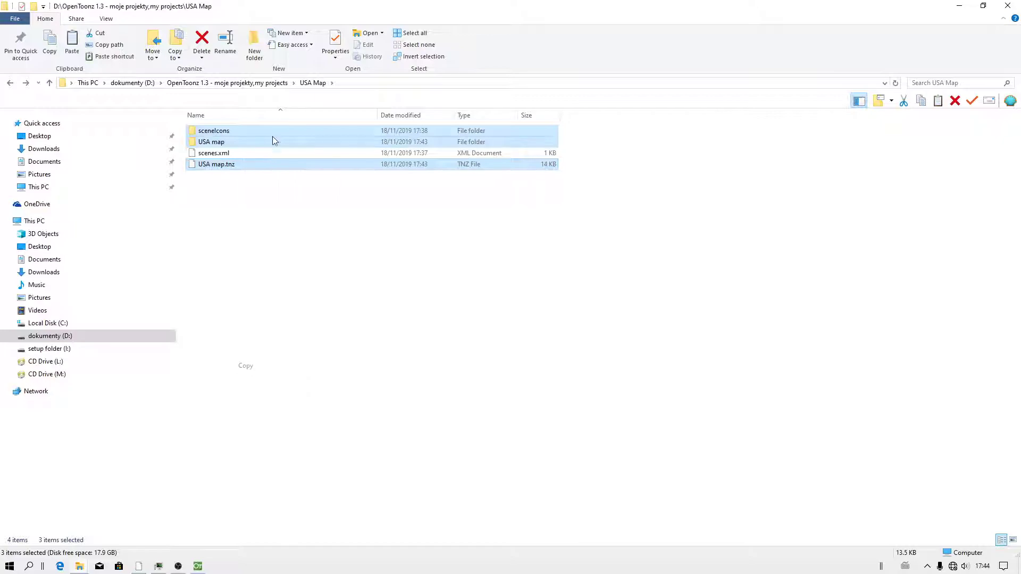
# - Create a new folder named USA COPY in the OpenToonz 1.3 - moje projekty,my projects folder
pyautogui.click(269, 83)
pyautogui.rightClick(245, 456)
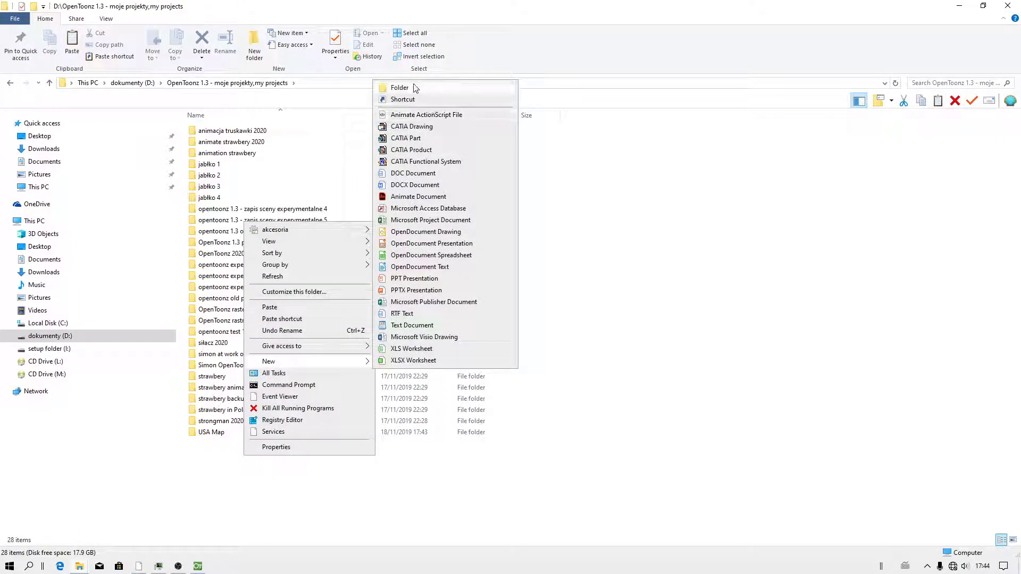
pyautogui.click(296, 456)
pyautogui.write('USA COPY')
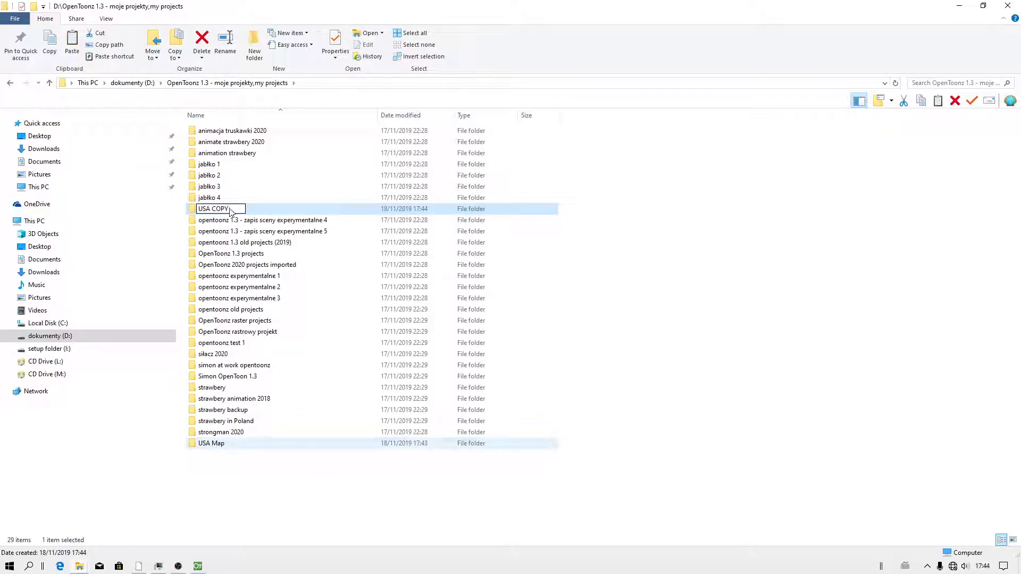
pyautogui.press('Return')
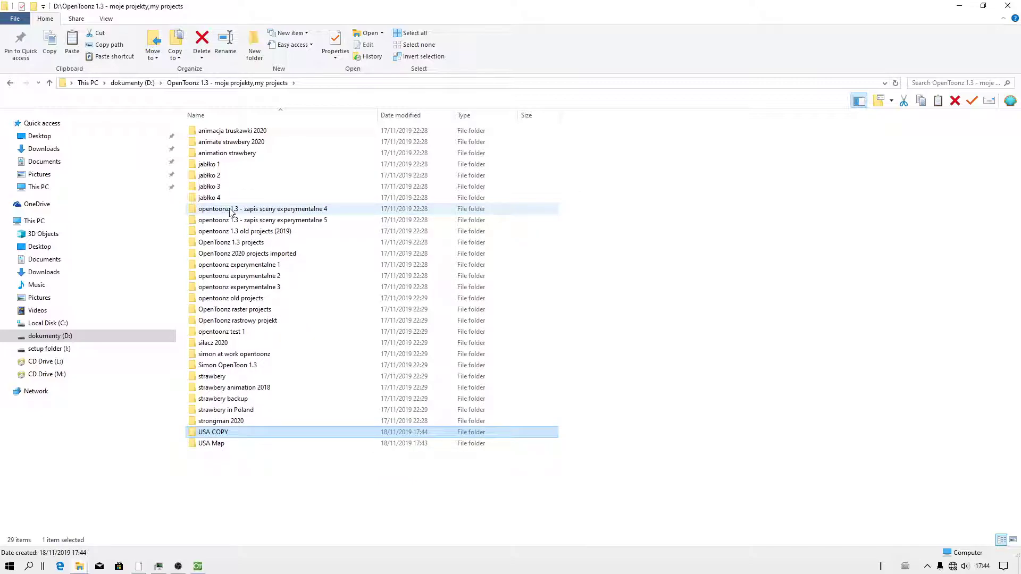
# - Rename the new USA COPY folder to "usa copy" in lowercase
pyautogui.click(225, 434)
pyautogui.write('u')
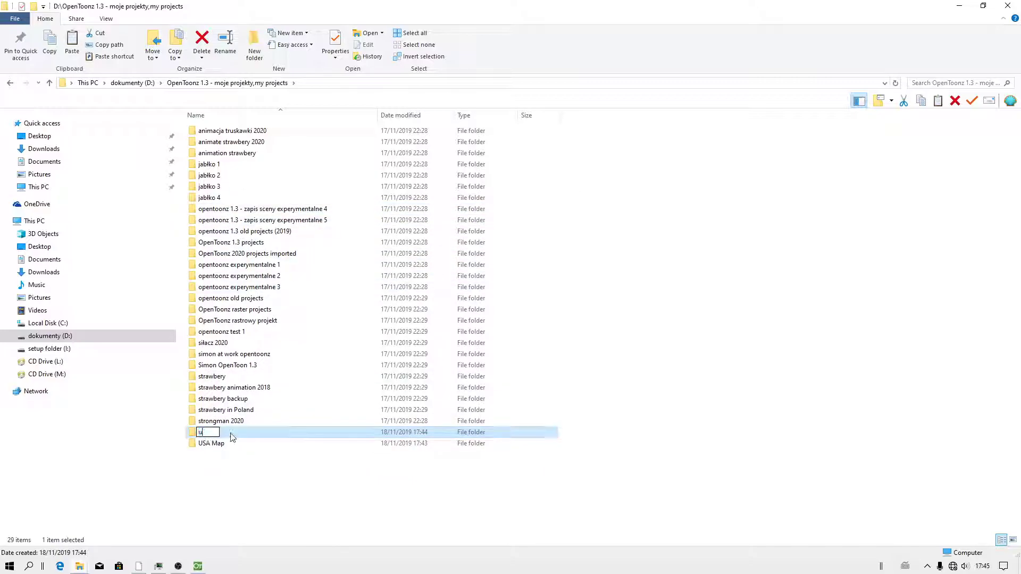
pyautogui.write('sa copy')
pyautogui.press('Return')
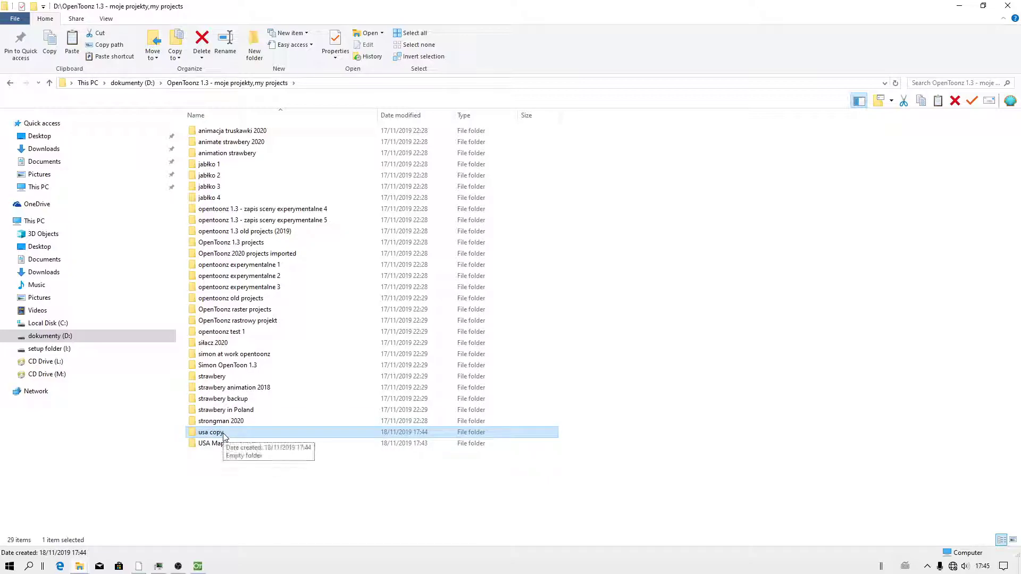
# - Paste the copied sceneIcons folder, USA map folder and USA map.tnz file into the usa copy folder
pyautogui.doubleClick(222, 433)
pyautogui.rightClick(331, 270)
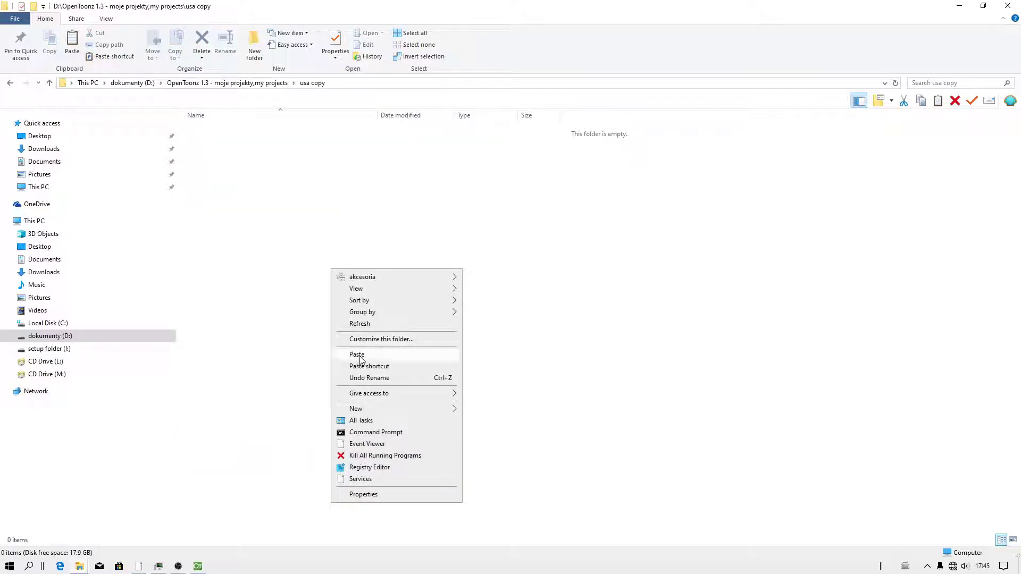
pyautogui.click(357, 355)
pyautogui.click(397, 393)
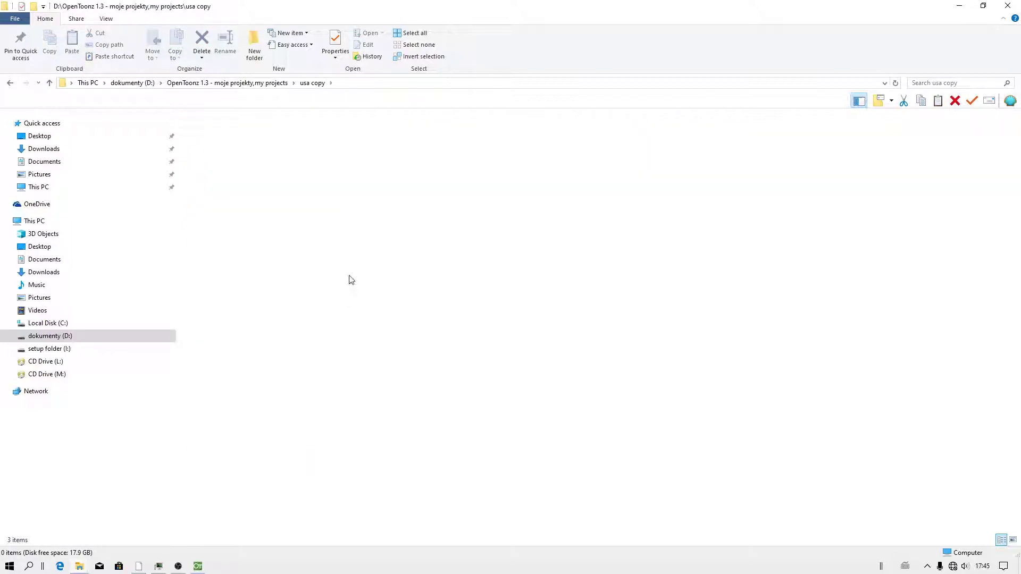
pyautogui.click(273, 185)
# - Open the Windows task manager to bring up the Process Hacker process list
pyautogui.click(203, 566)
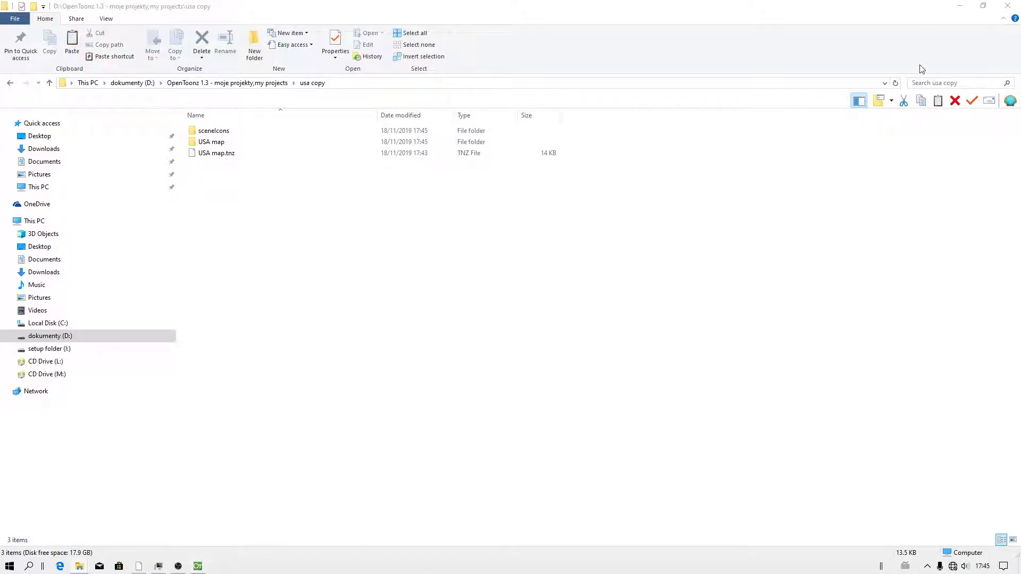
pyautogui.rightClick(247, 572)
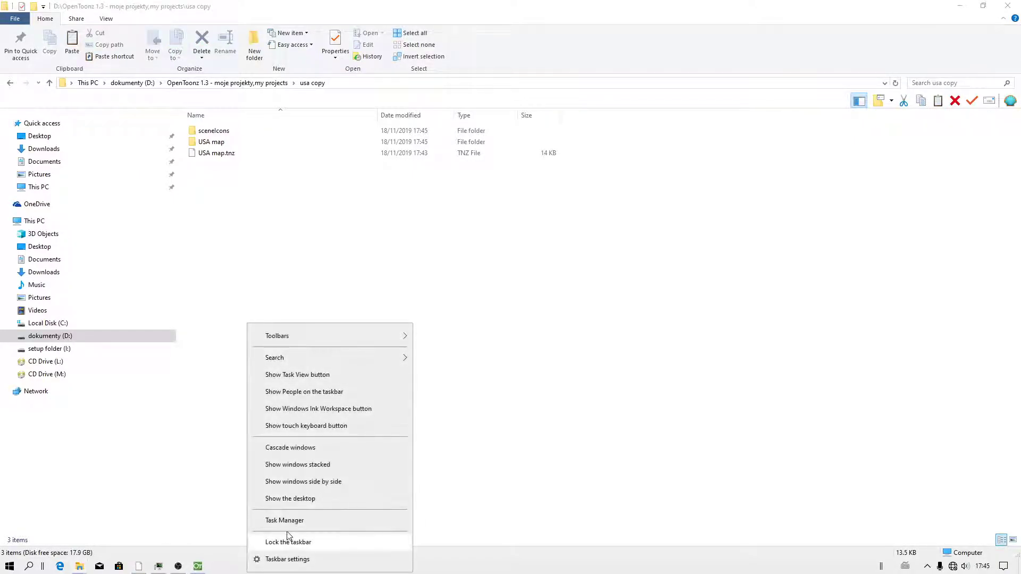
pyautogui.click(276, 520)
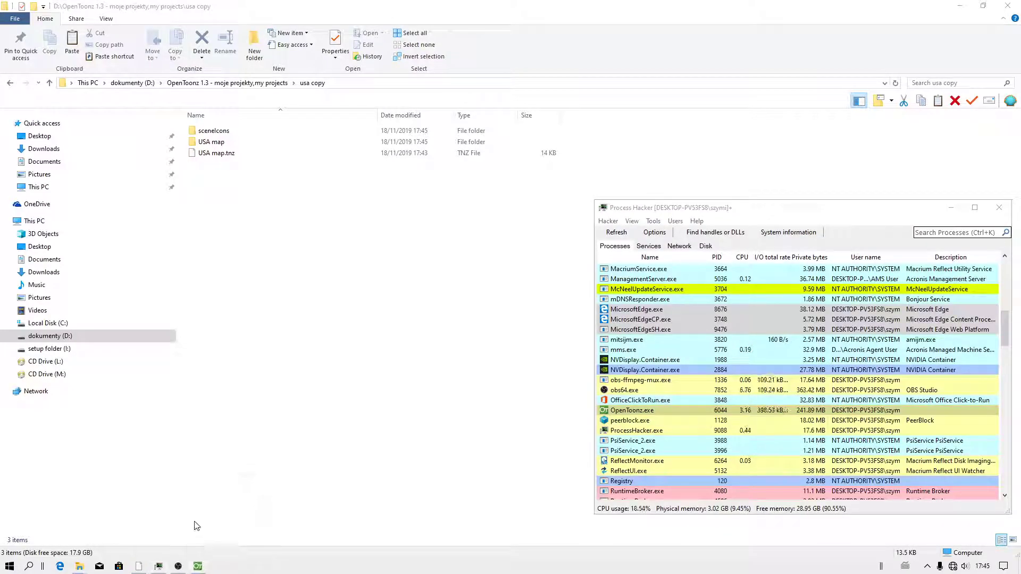
pyautogui.moveTo(203, 566)
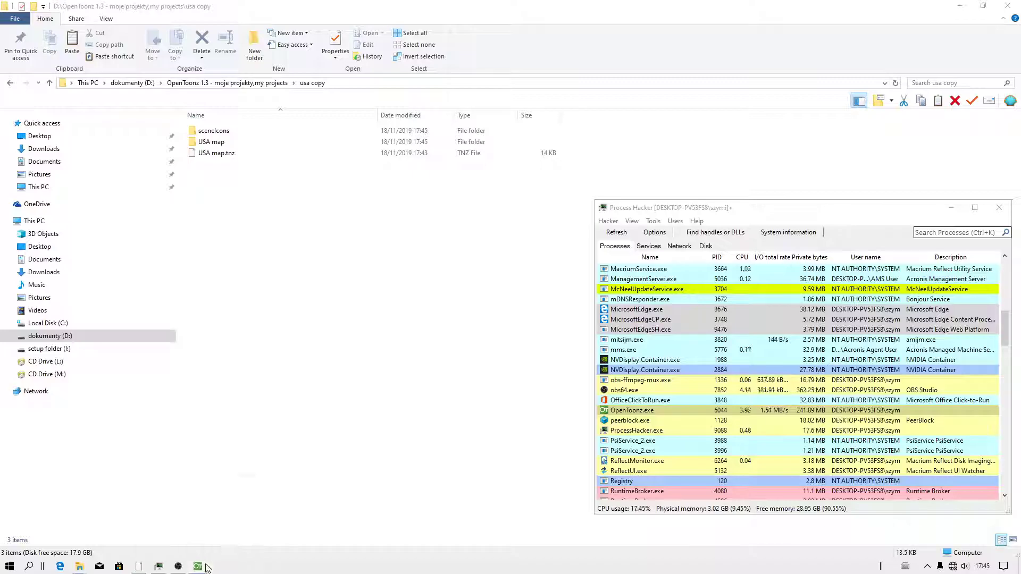
# - Find the OpenToonz.exe process in the process list and terminate it, confirming the termination
pyautogui.click(654, 371)
pyautogui.scroll(-12, 652, 392)
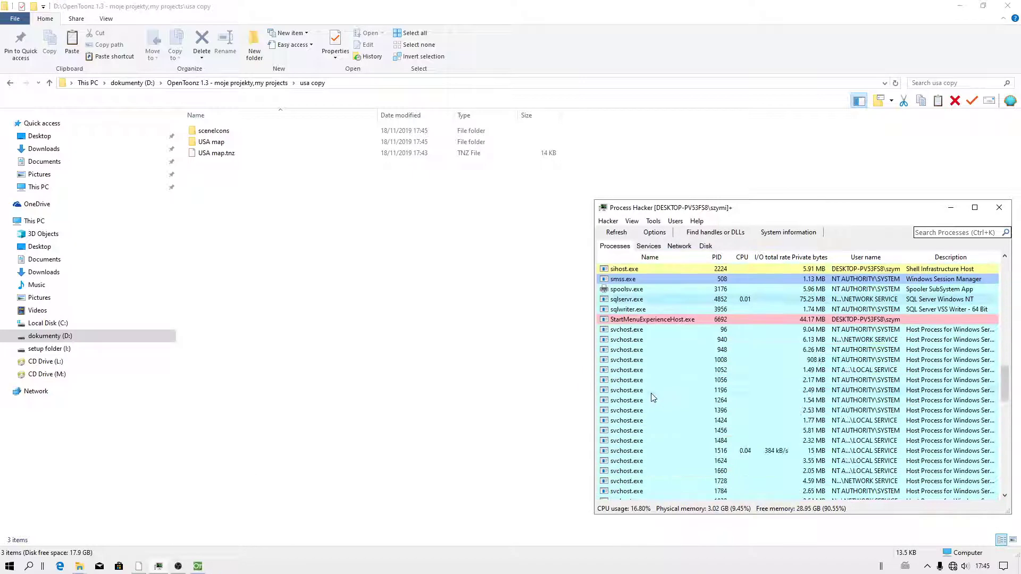
pyautogui.scroll(14, 649, 392)
pyautogui.scroll(-1, 650, 393)
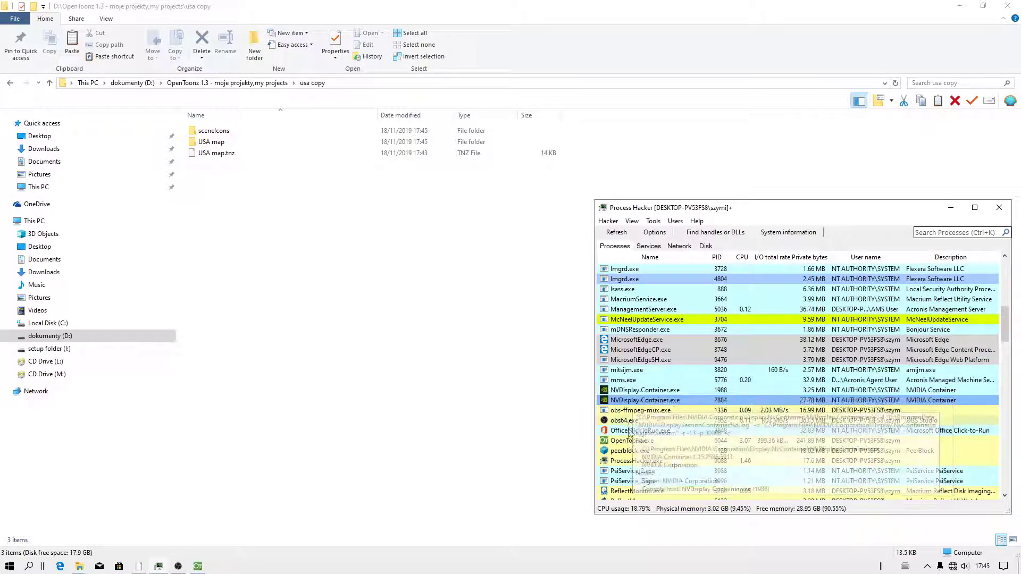
pyautogui.rightClick(629, 441)
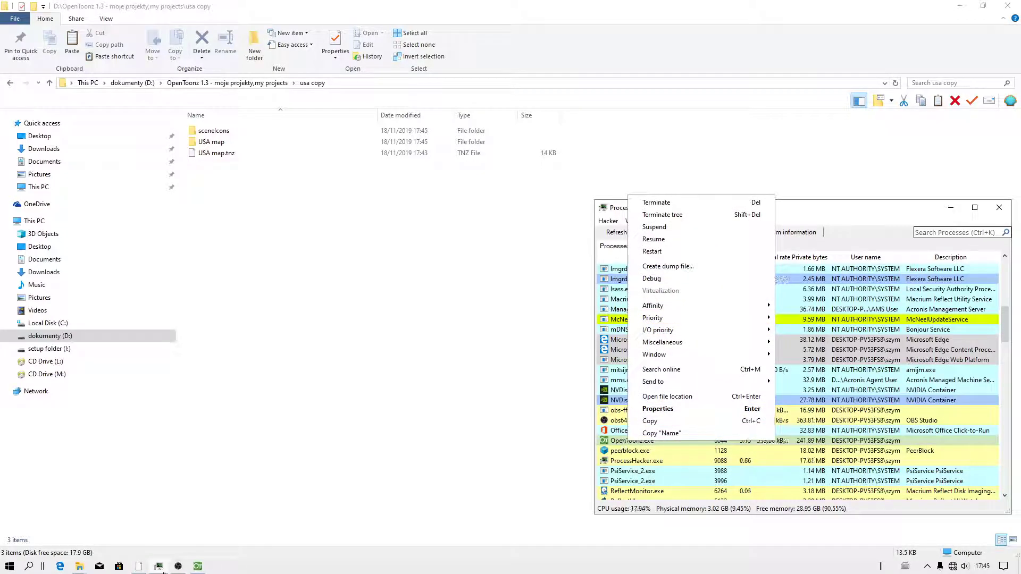
pyautogui.click(204, 566)
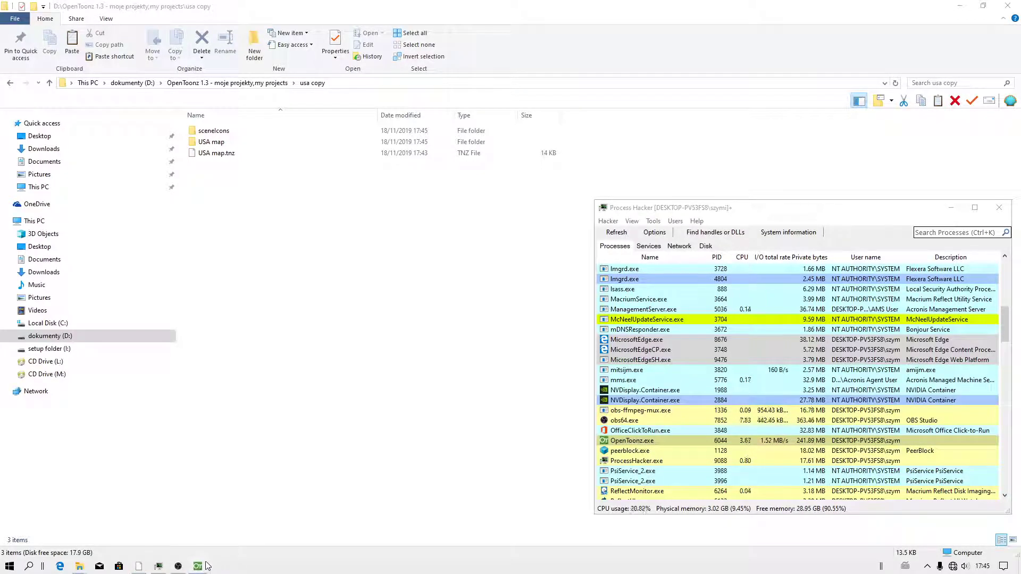
pyautogui.rightClick(665, 406)
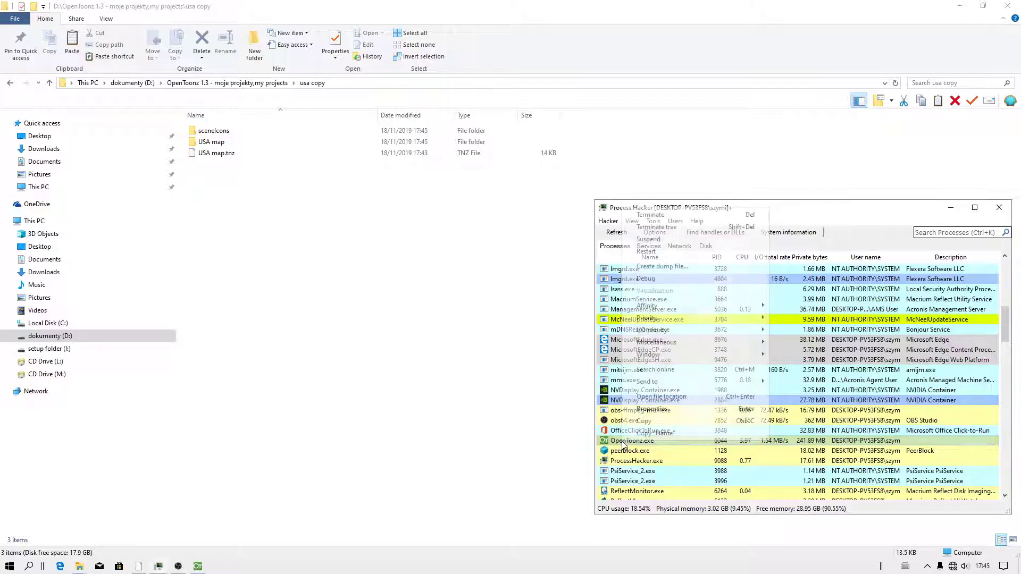
pyautogui.click(655, 215)
pyautogui.click(822, 379)
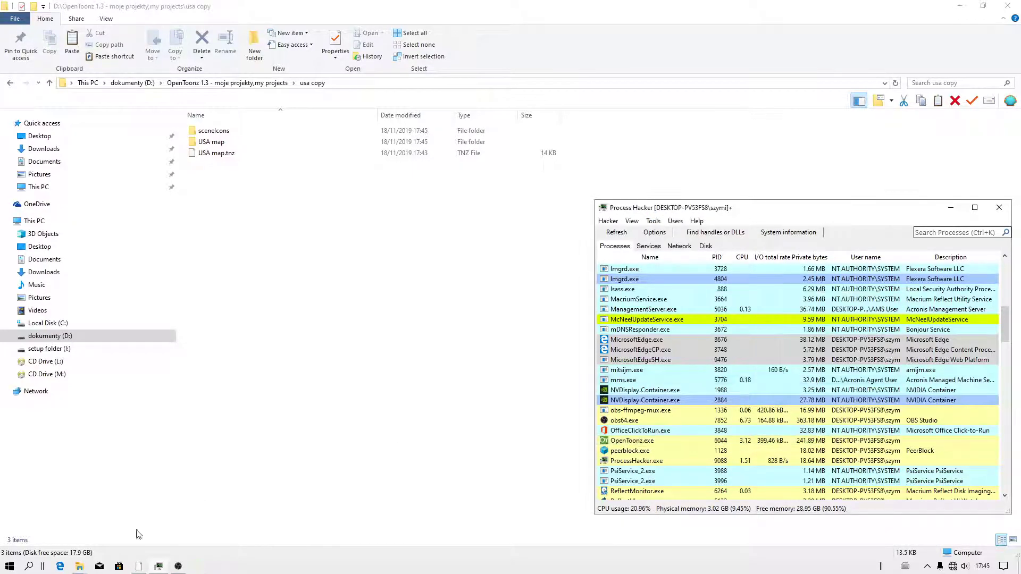
# - Search Windows for OpenToonz and launch it again
pyautogui.click(6, 567)
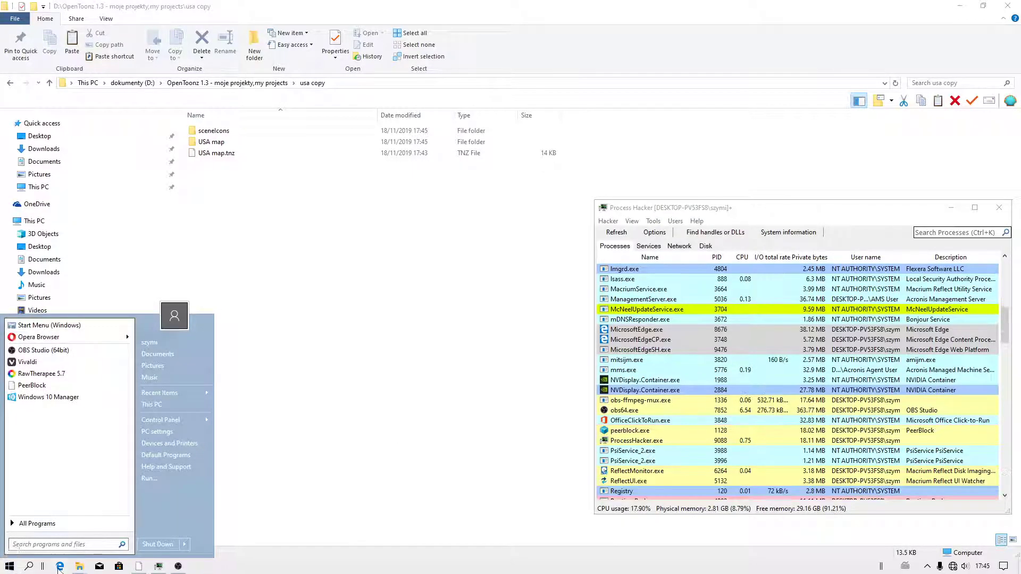
pyautogui.click(29, 566)
pyautogui.write('op')
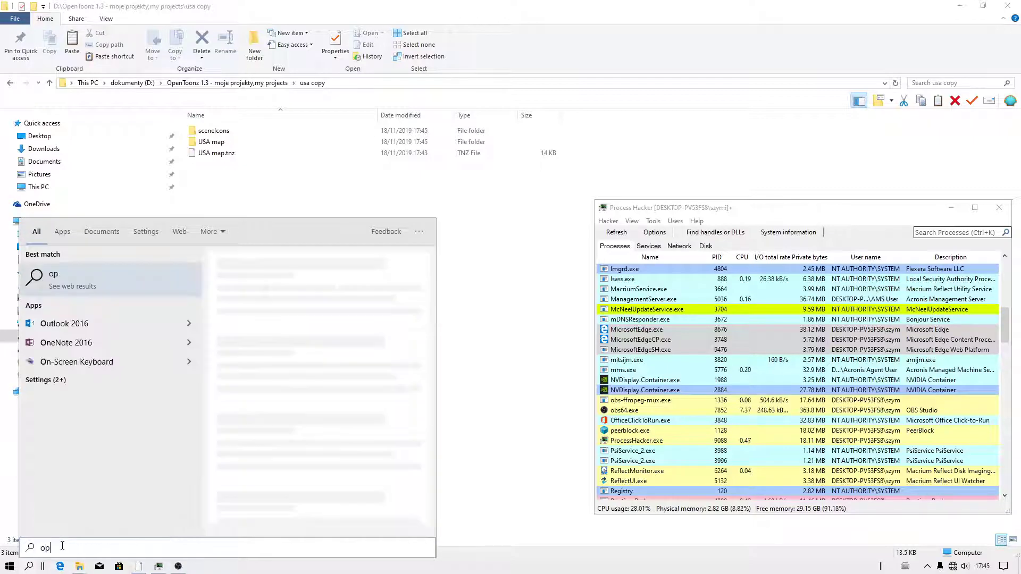
pyautogui.write('ent')
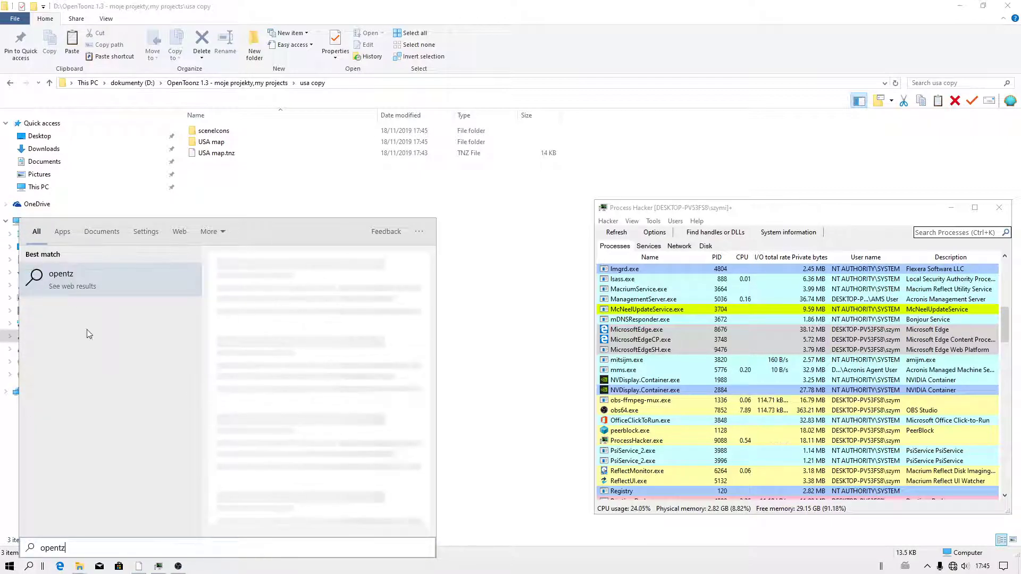
pyautogui.click(97, 281)
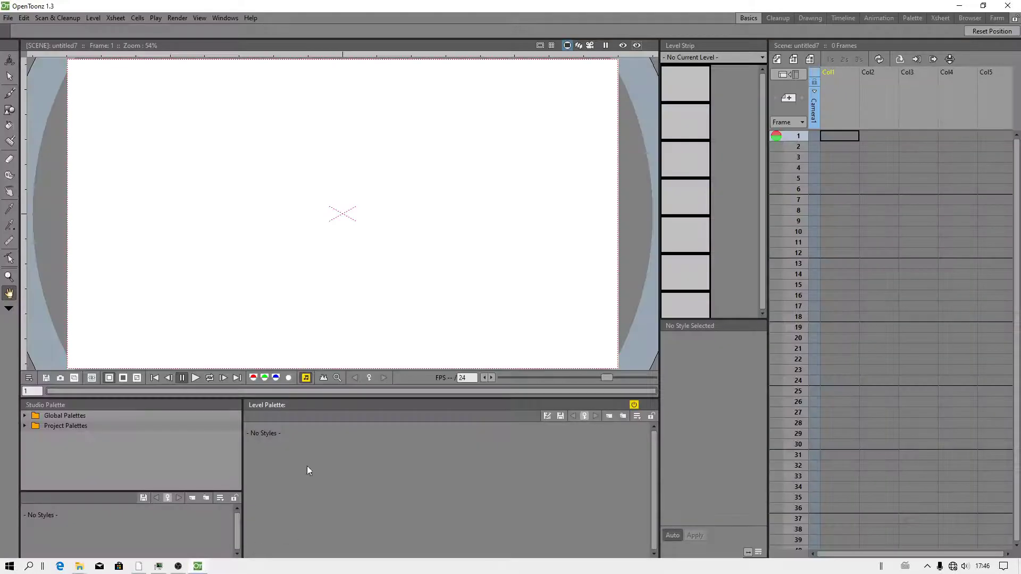
# - Start loading a scene and browse to the USA Map folder inside OpenToonz 1.3 - moje projekty,my projects
pyautogui.click(8, 19)
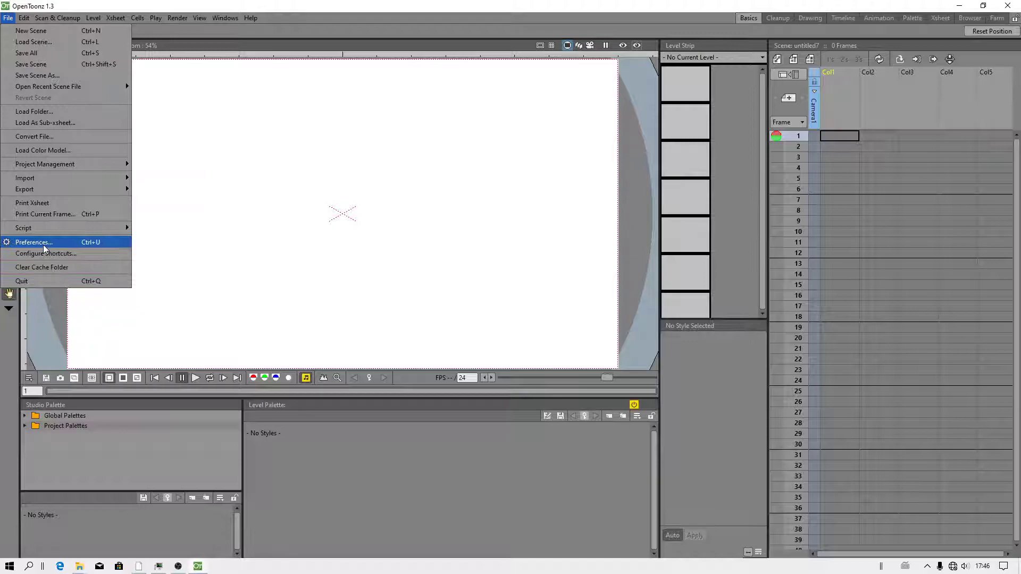
pyautogui.click(46, 45)
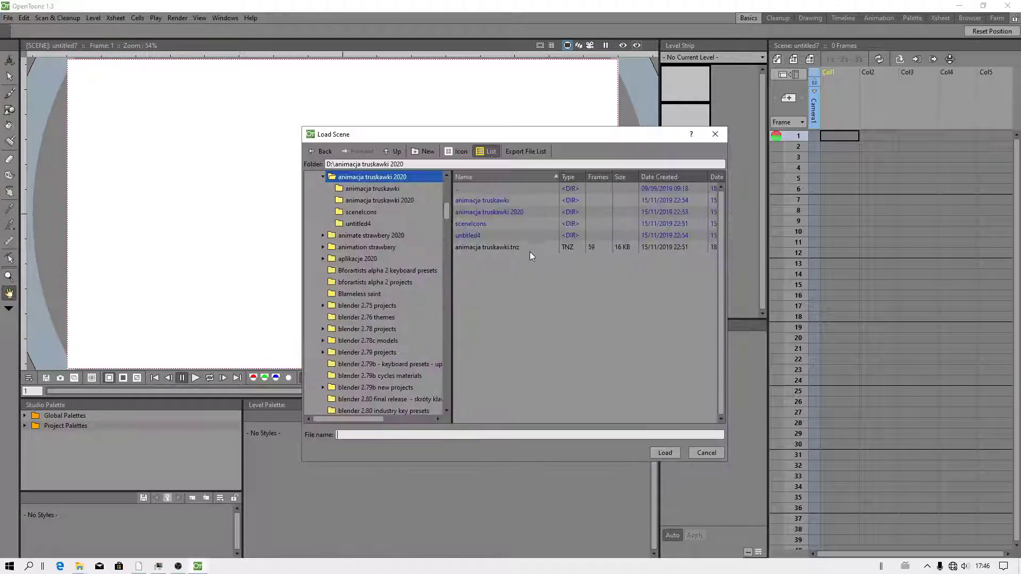
pyautogui.scroll(2, 417, 280)
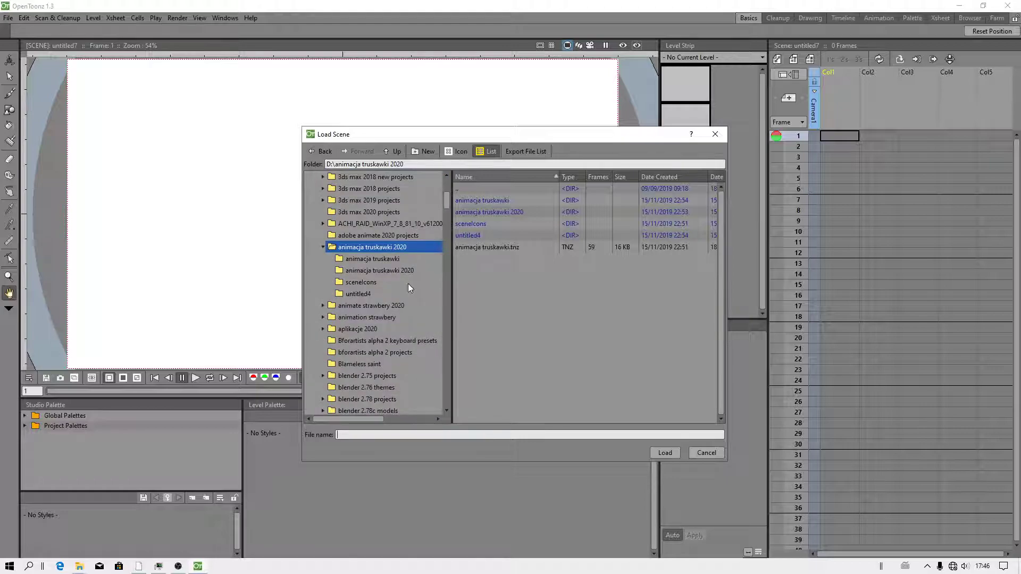
pyautogui.click(322, 247)
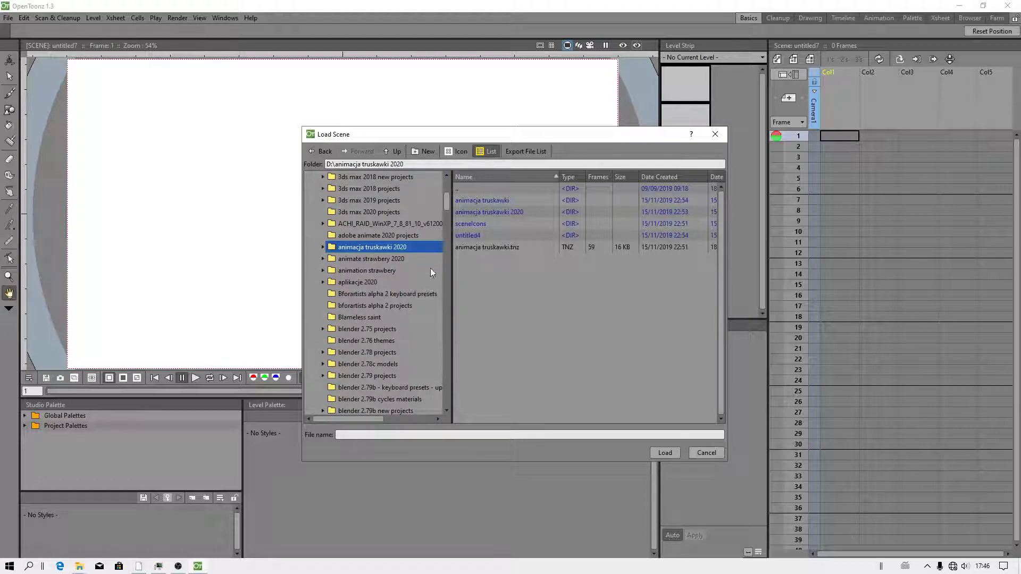
pyautogui.scroll(-5, 445, 203)
pyautogui.moveTo(446, 236); pyautogui.dragTo(440, 330)
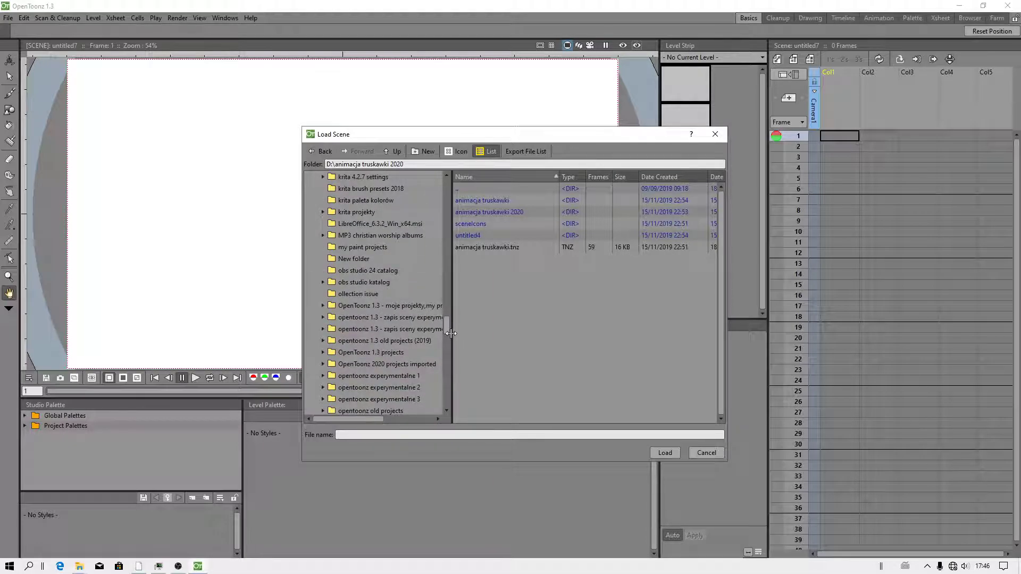
pyautogui.click(444, 305)
pyautogui.scroll(-9, 429, 358)
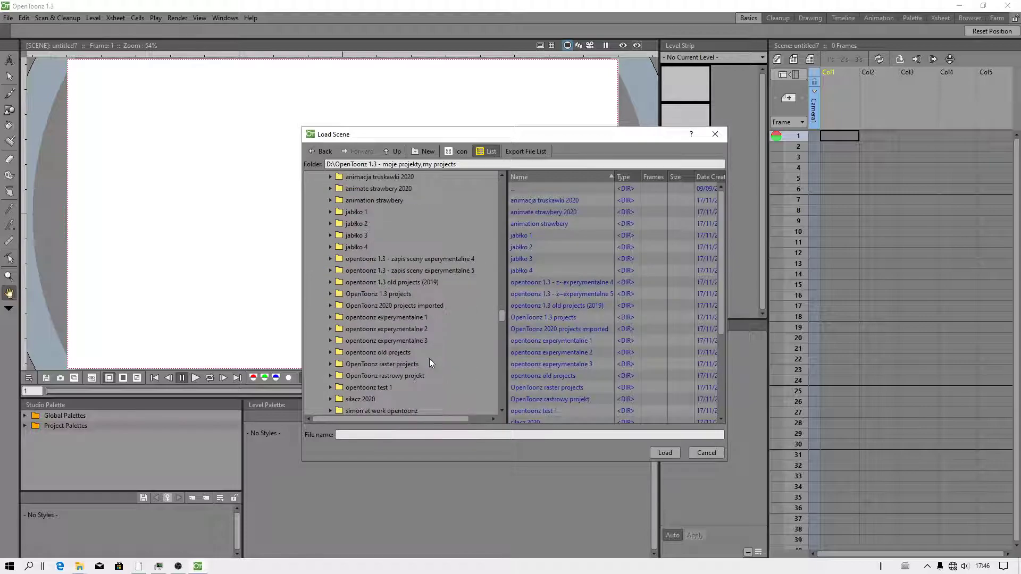
pyautogui.click(357, 329)
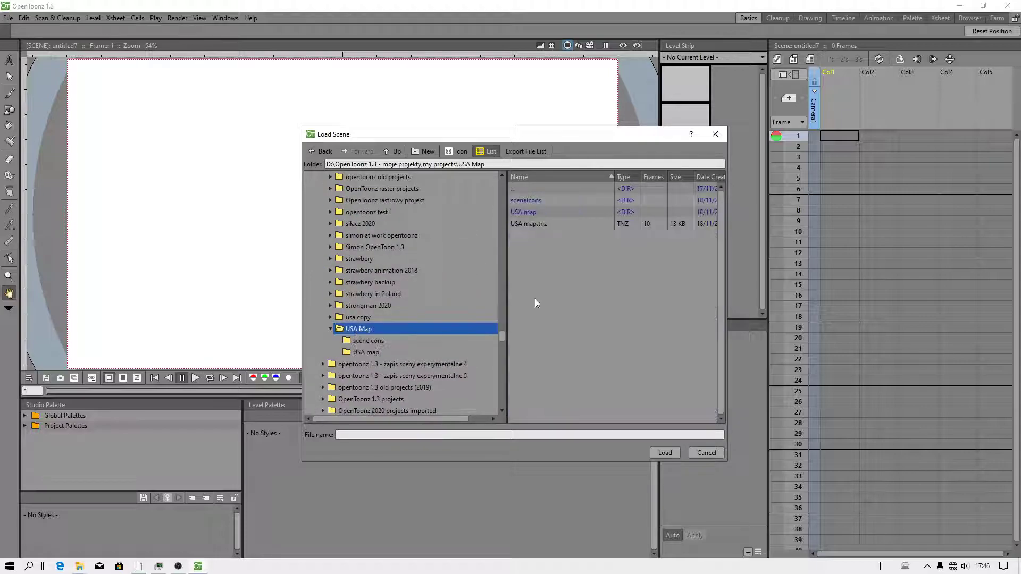
pyautogui.click(536, 225)
pyautogui.click(665, 453)
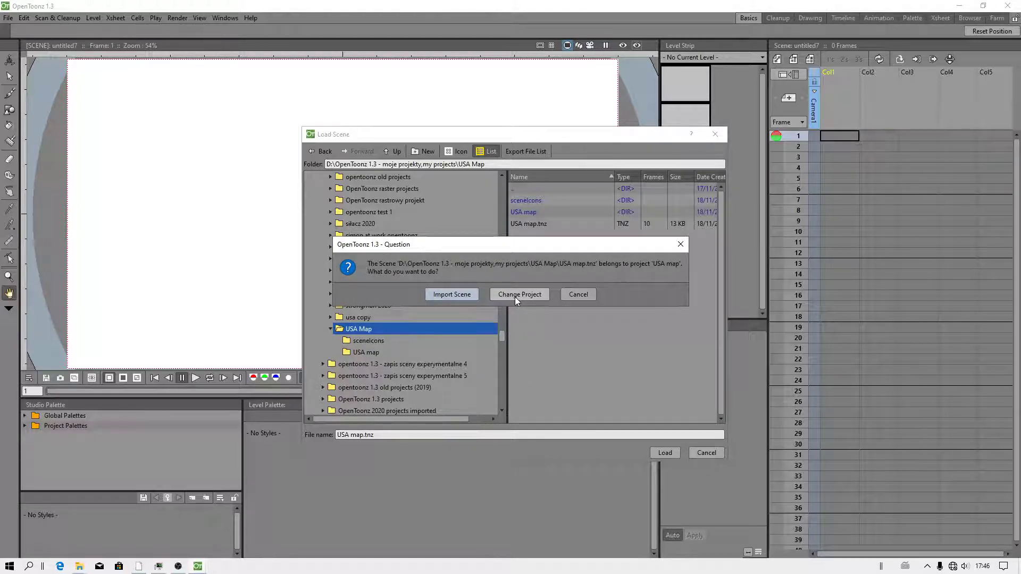
pyautogui.click(582, 294)
# - Load USA map.tnz from the usa copy folder, choosing to change to the project the scene belongs to
pyautogui.click(329, 329)
pyautogui.click(363, 318)
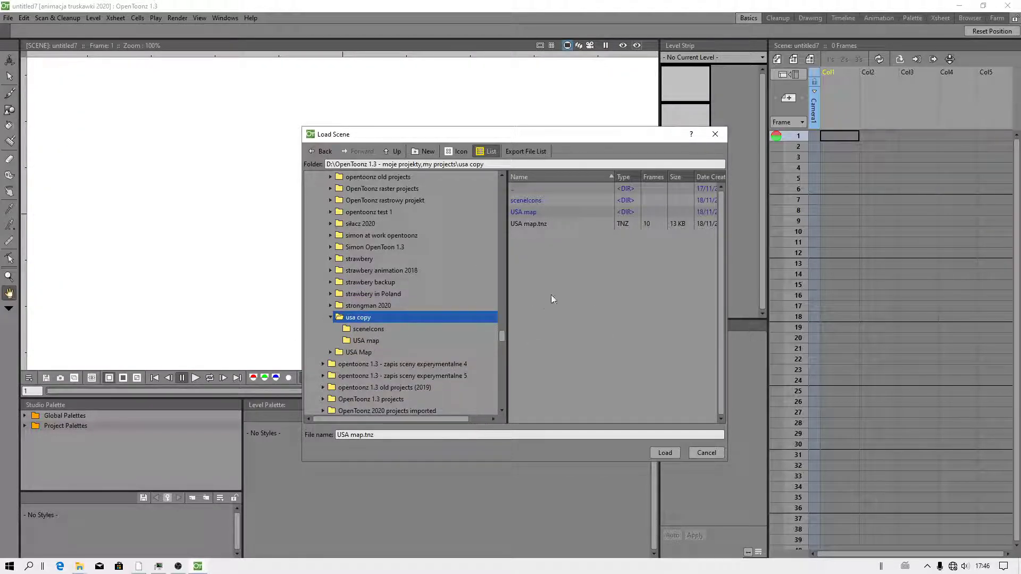
pyautogui.doubleClick(350, 318)
pyautogui.click(355, 328)
pyautogui.click(362, 318)
pyautogui.click(370, 340)
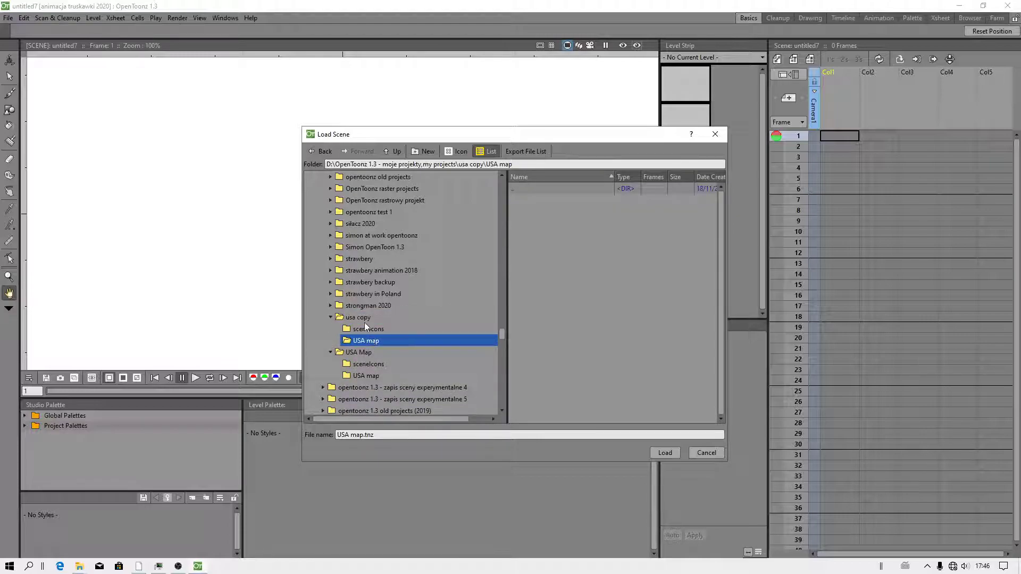
pyautogui.doubleClick(365, 318)
pyautogui.click(537, 223)
pyautogui.click(655, 454)
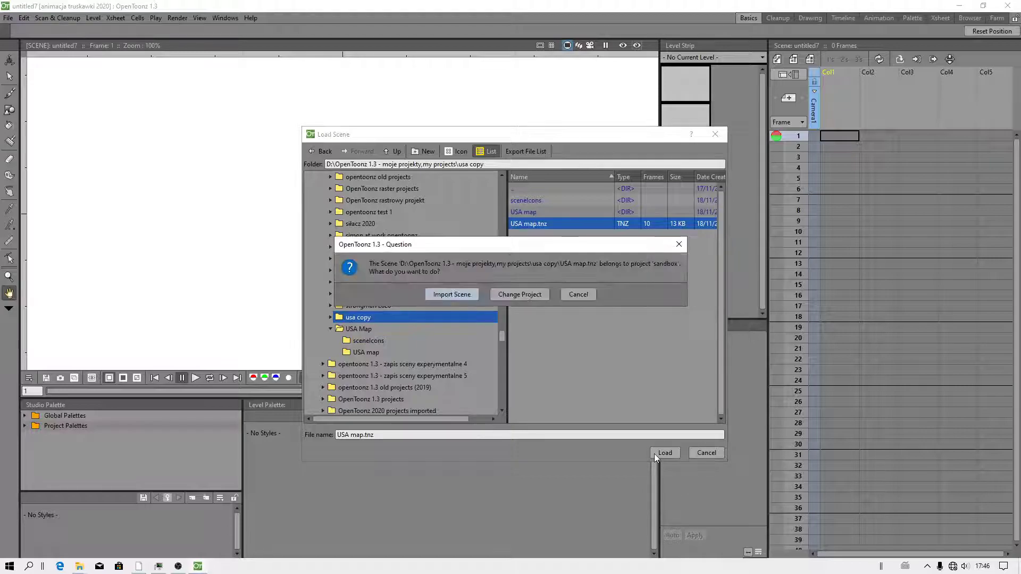
pyautogui.click(512, 295)
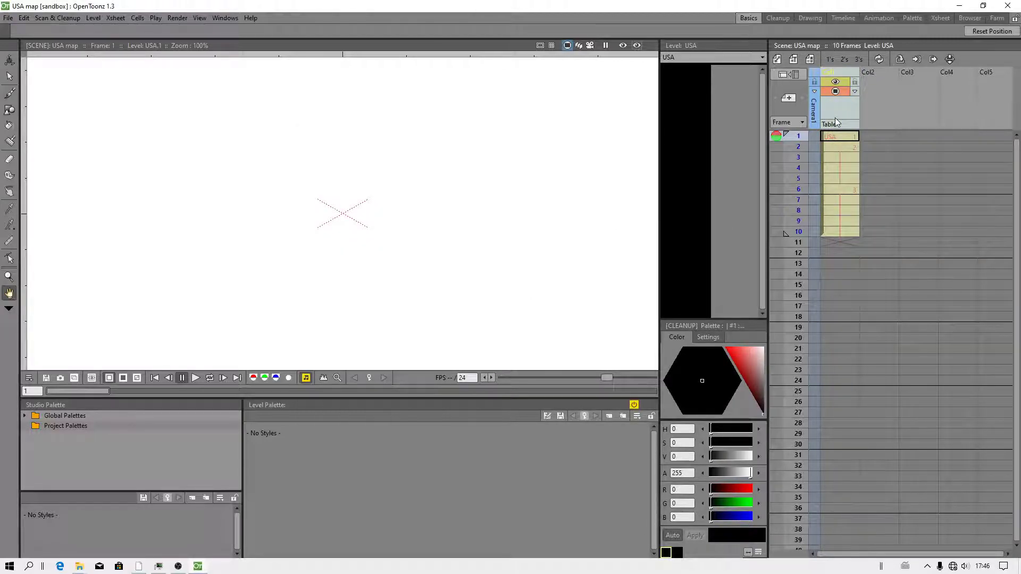
# - Delete the column holding the USA level from the xsheet
pyautogui.press('Delete')
pyautogui.click(6, 20)
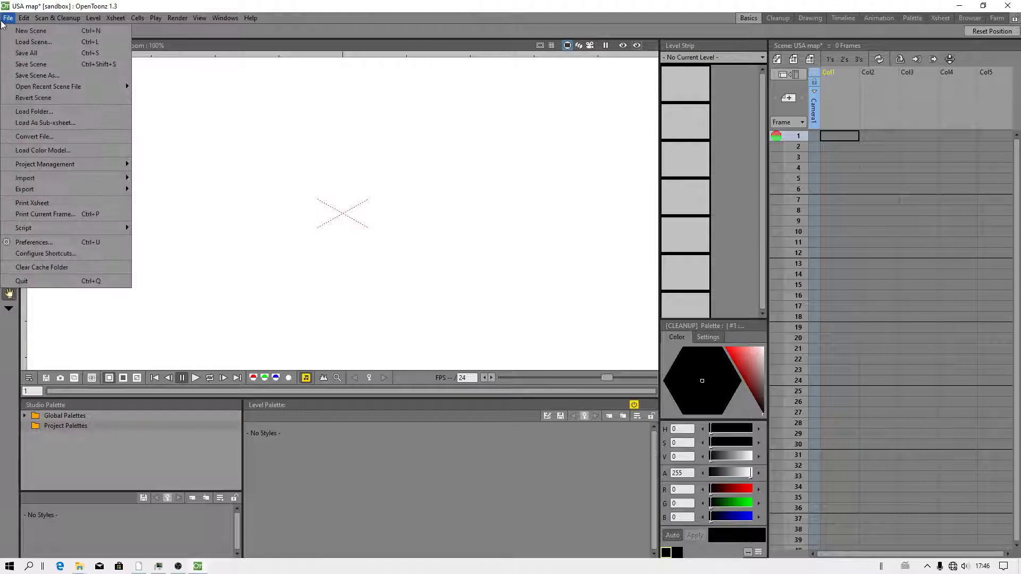
# - Switch to File Explorer and inspect the USA Map folder and its USA map subfolder in D:\OpenToonz 1.3 - moje projekty,my projects
pyautogui.click(79, 565)
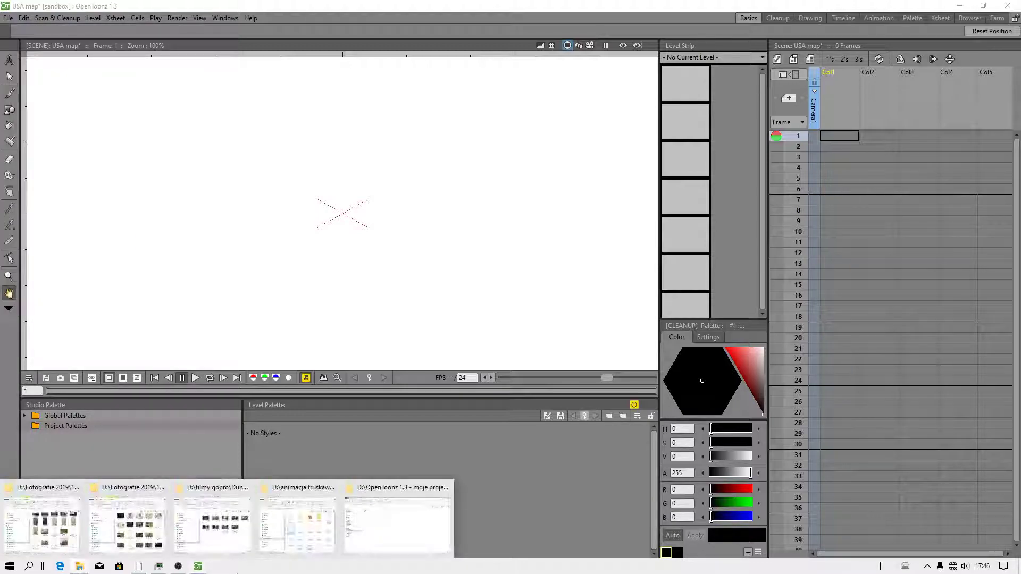
pyautogui.click(317, 555)
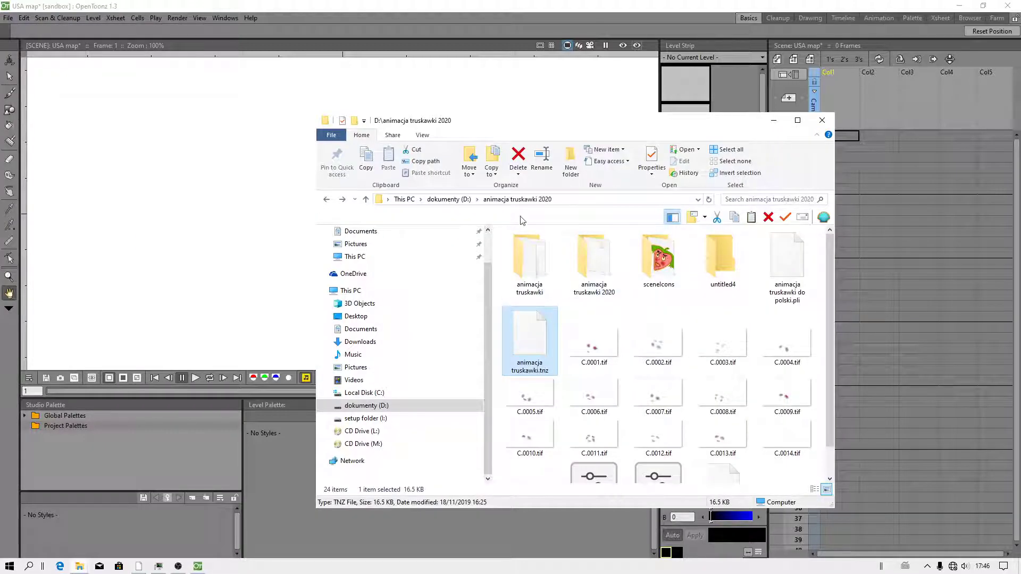
pyautogui.click(446, 201)
pyautogui.scroll(-15, 631, 417)
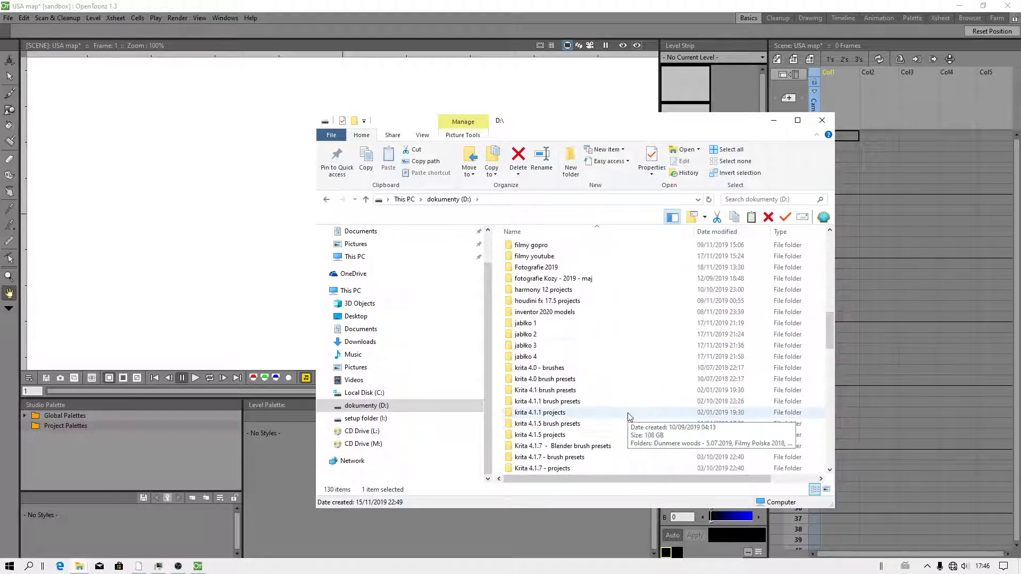
pyautogui.scroll(-3, 626, 416)
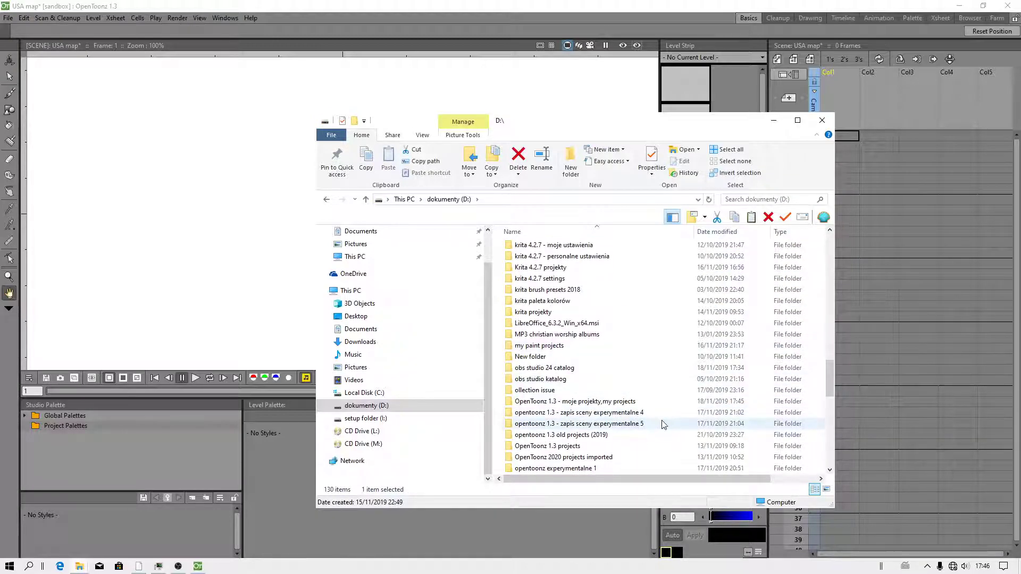
pyautogui.doubleClick(621, 402)
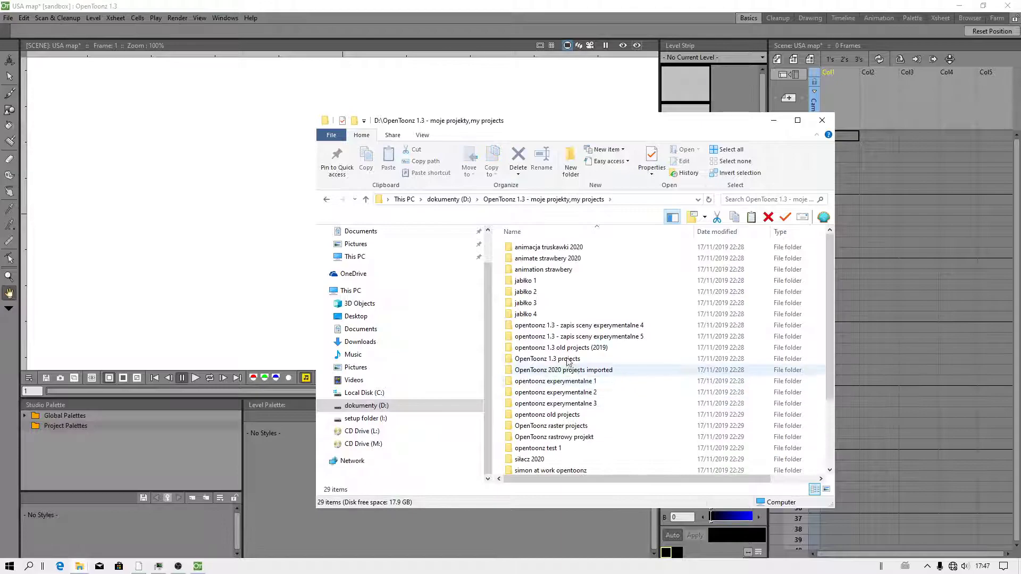
pyautogui.scroll(-3, 569, 441)
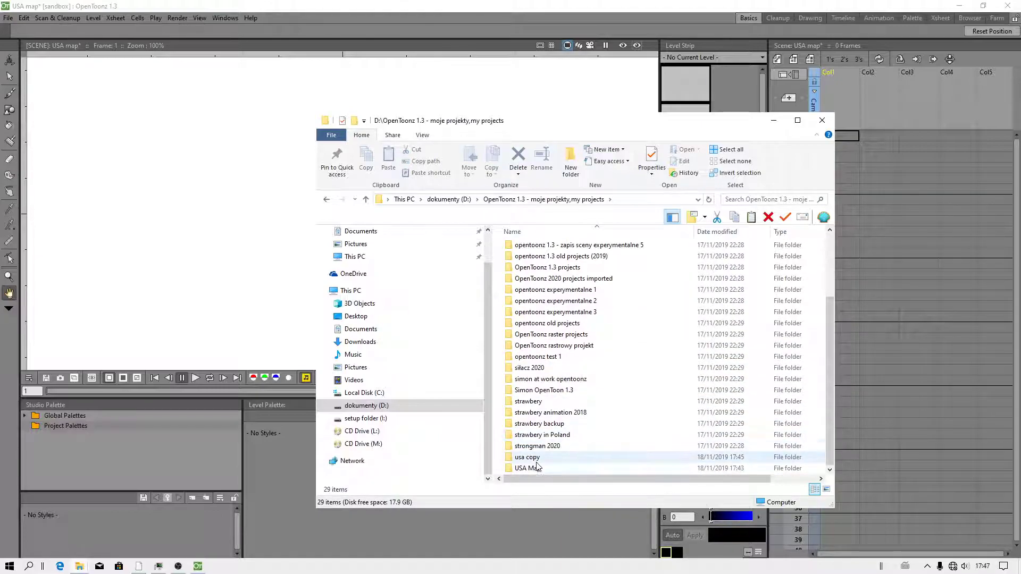
pyautogui.doubleClick(531, 468)
pyautogui.click(534, 280)
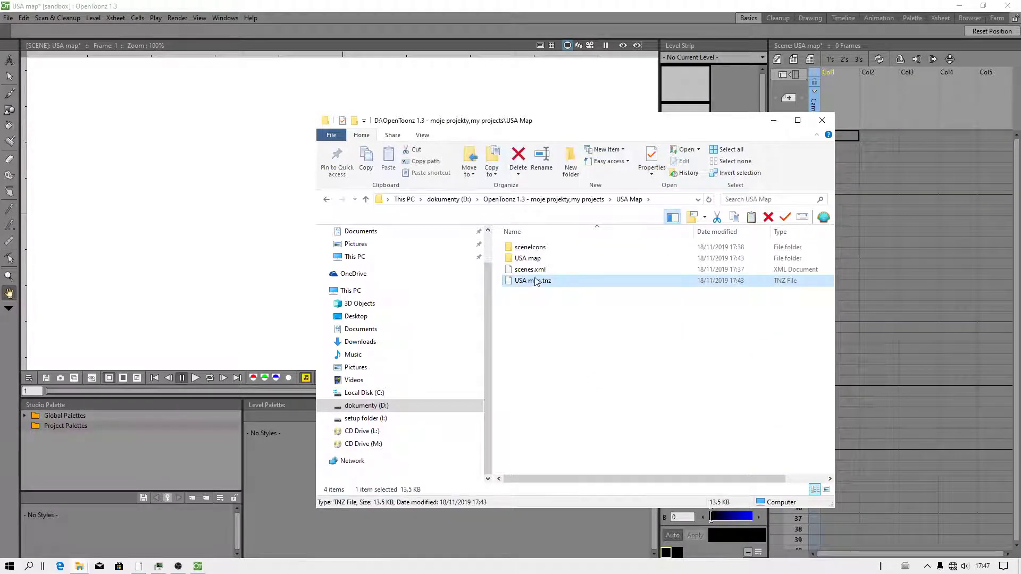
pyautogui.doubleClick(532, 259)
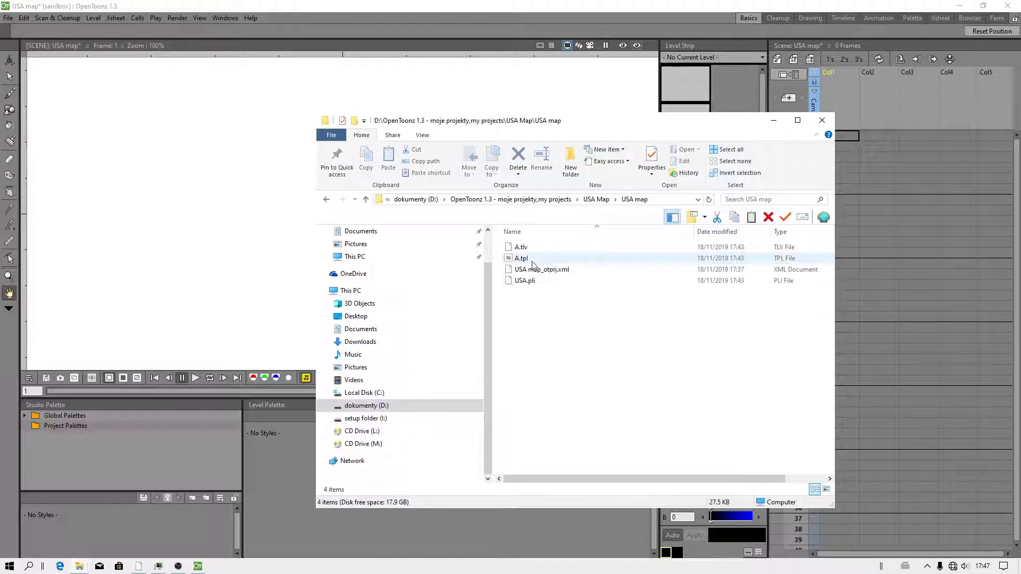
# - Go back to the projects folder and inspect the contents of usa copy and its USA map subfolder
pyautogui.click(326, 199)
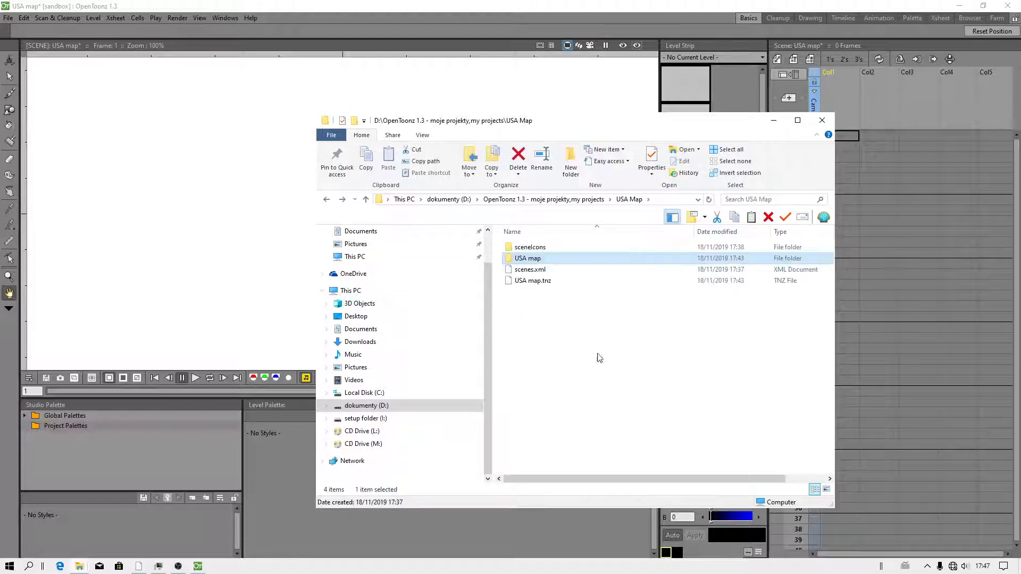
pyautogui.click(537, 199)
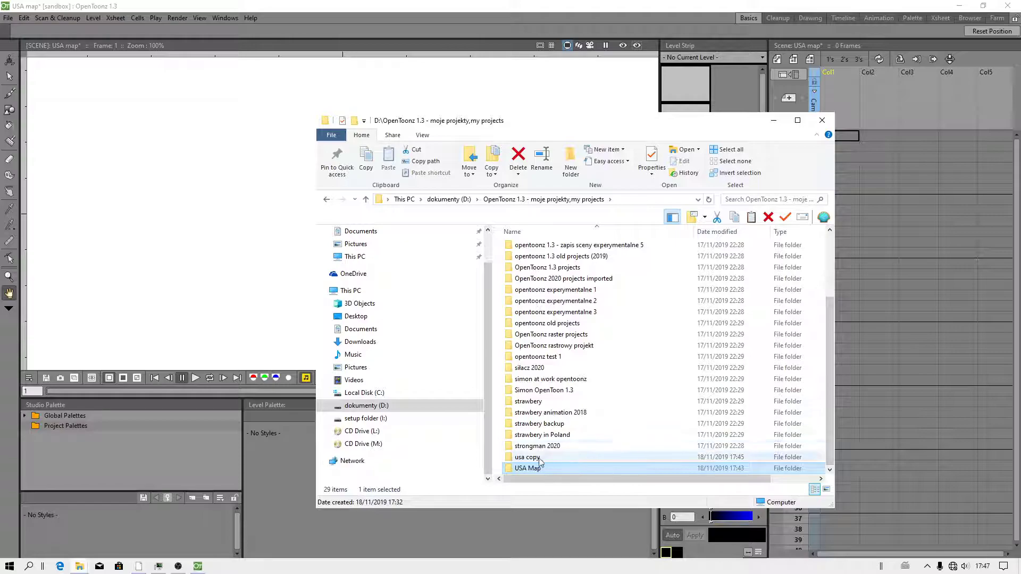
pyautogui.doubleClick(541, 458)
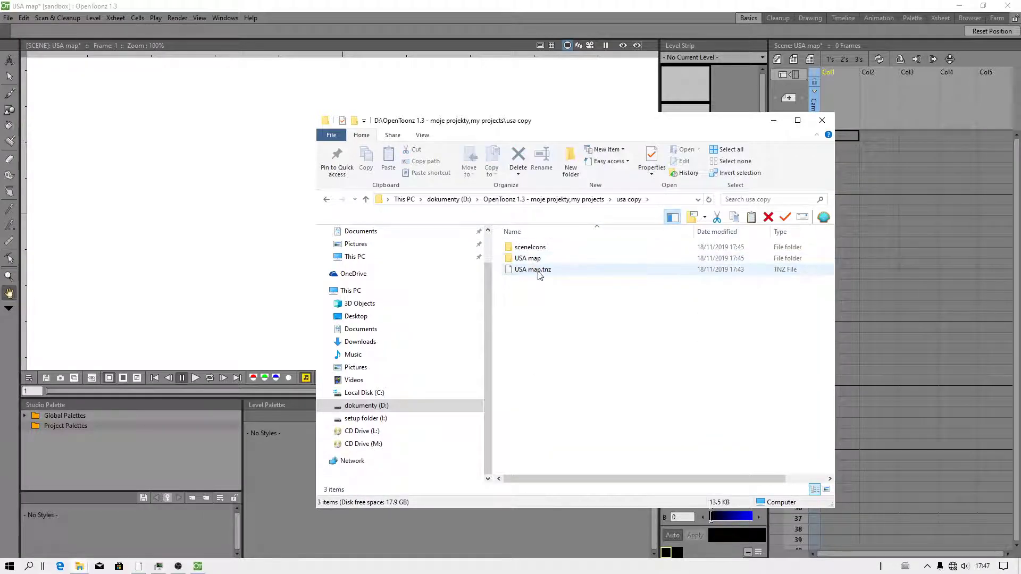
pyautogui.click(533, 261)
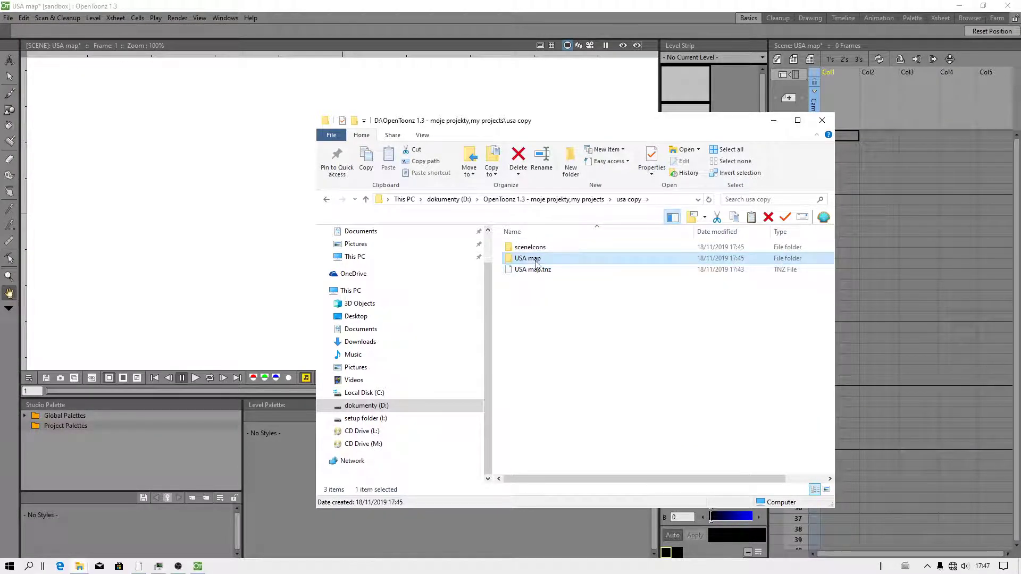
pyautogui.doubleClick(534, 260)
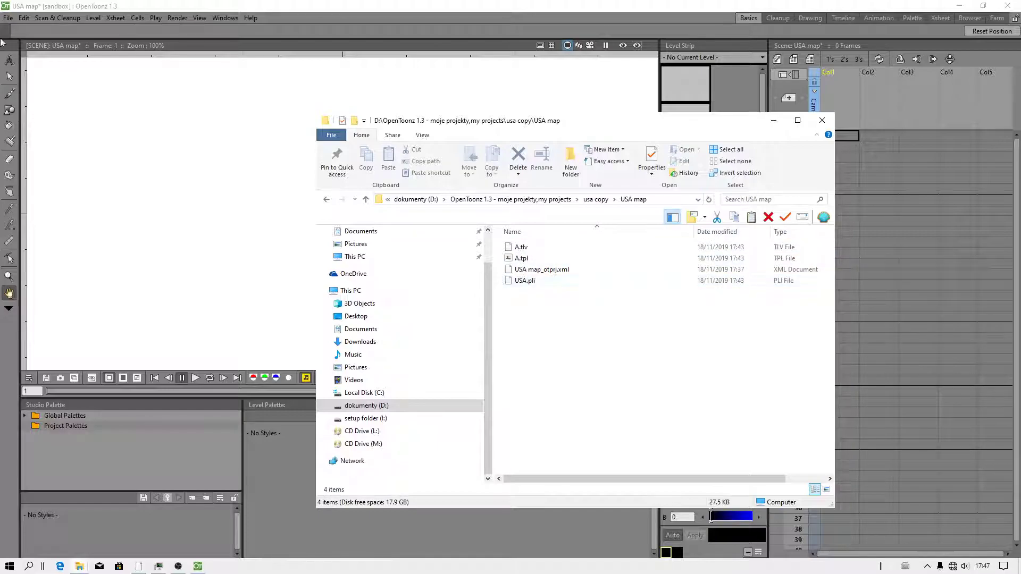
# - Set OpenToonz's custom project path in Preferences to D:\OpenToonz 1.3 - moje projekty,my projects\usa copy
pyautogui.click(11, 20)
pyautogui.click(39, 245)
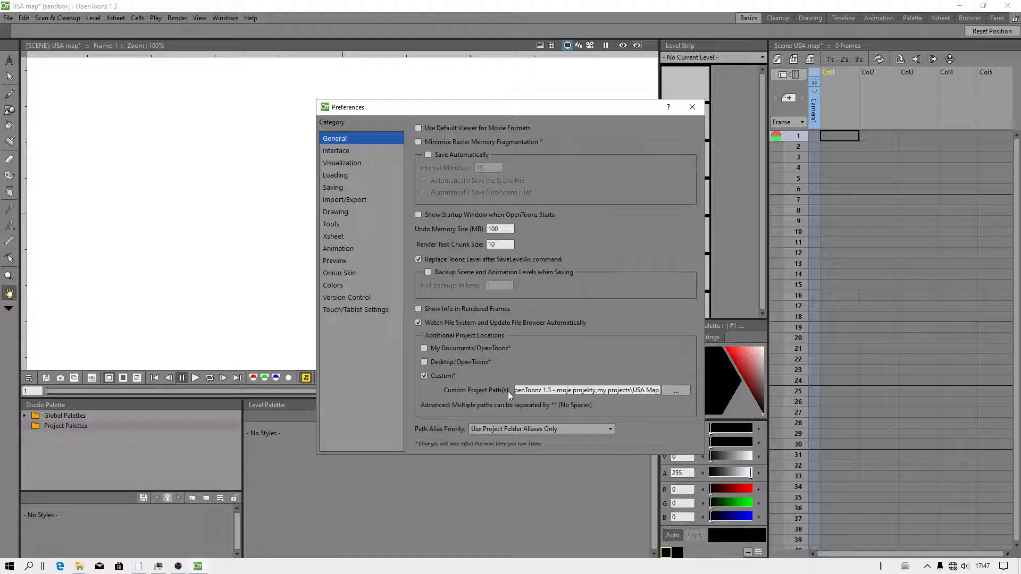
pyautogui.click(683, 393)
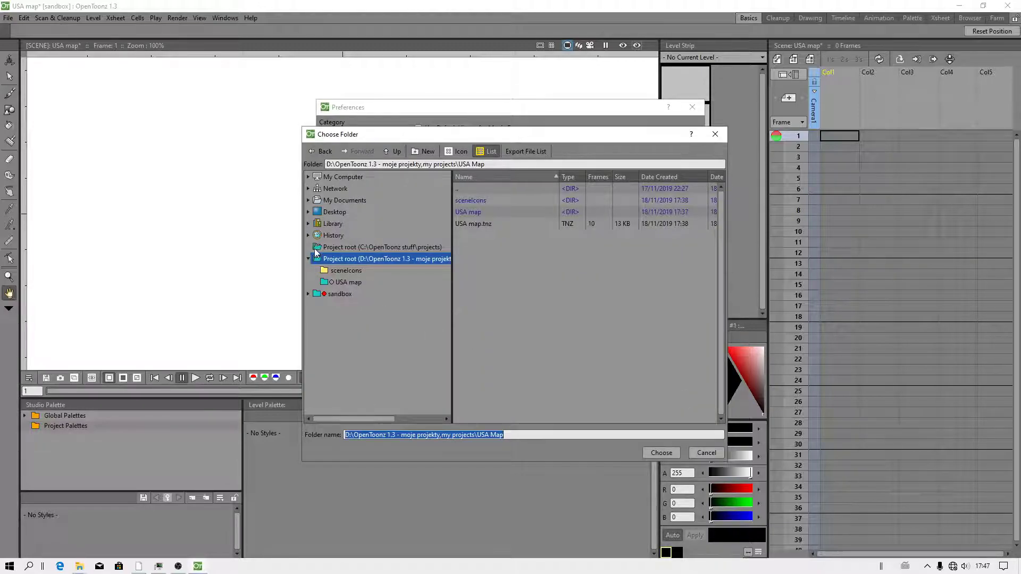
pyautogui.click(308, 178)
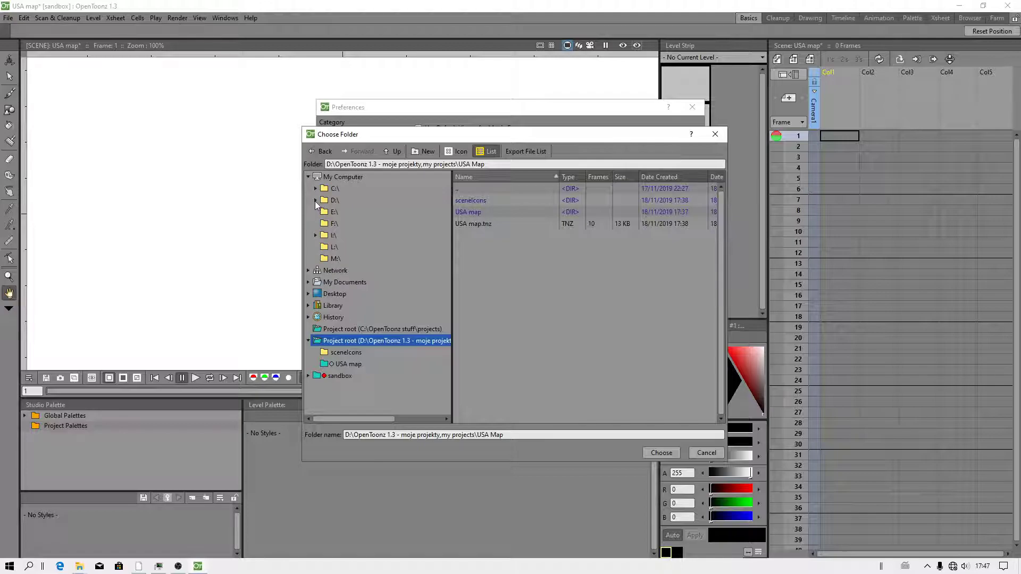
pyautogui.click(315, 201)
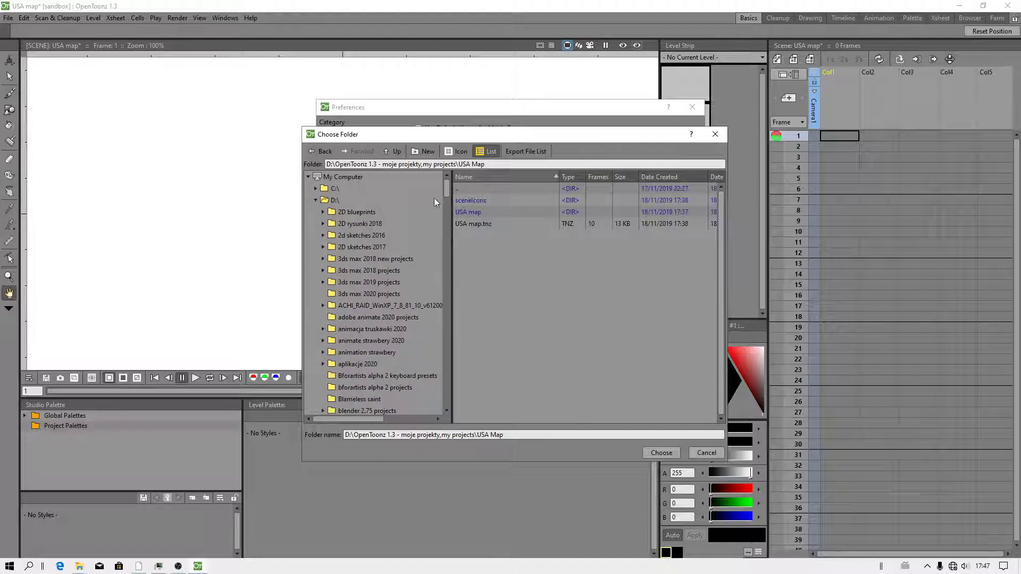
pyautogui.scroll(-10, 444, 239)
pyautogui.moveTo(445, 261); pyautogui.dragTo(441, 328)
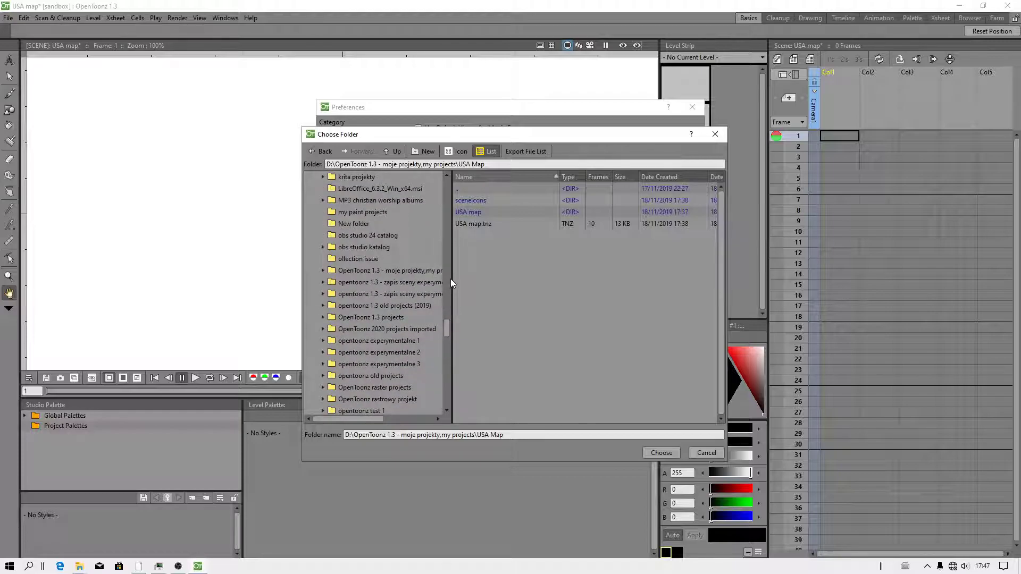
pyautogui.moveTo(451, 279); pyautogui.dragTo(508, 336)
pyautogui.click(323, 270)
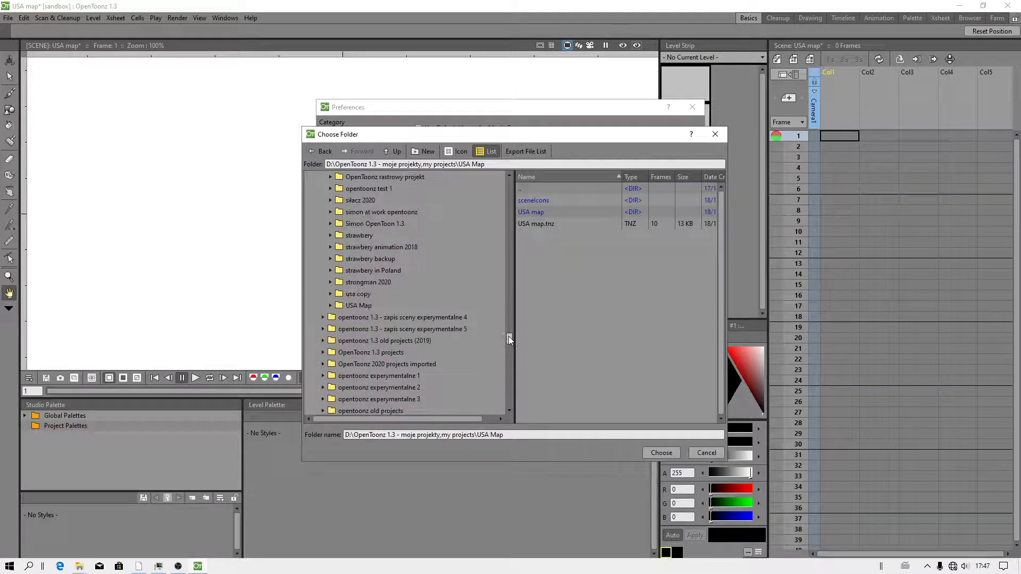
pyautogui.click(358, 293)
pyautogui.click(662, 452)
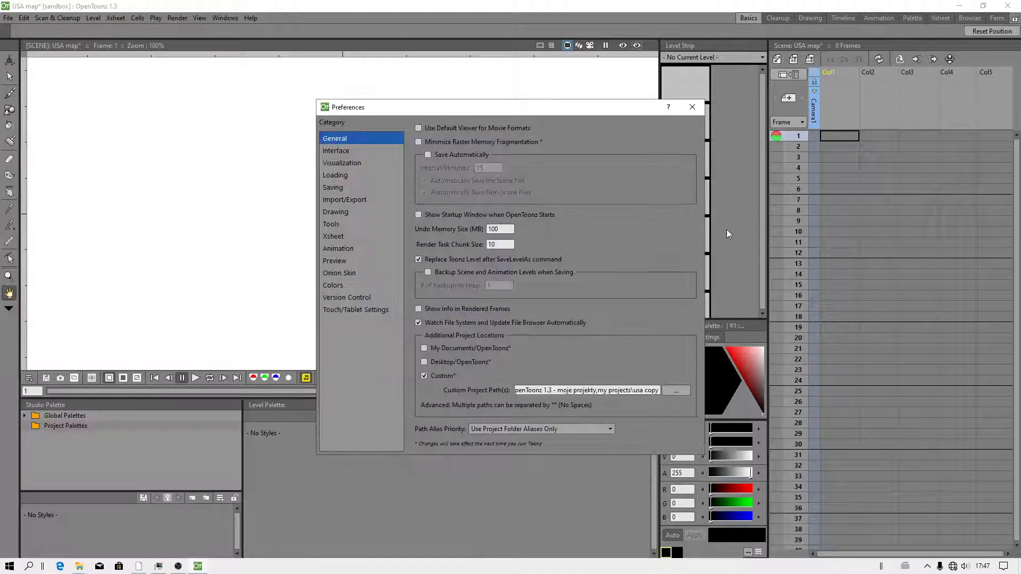
pyautogui.click(689, 107)
# - Quit OpenToonz and launch it again through a Windows search
pyautogui.click(8, 18)
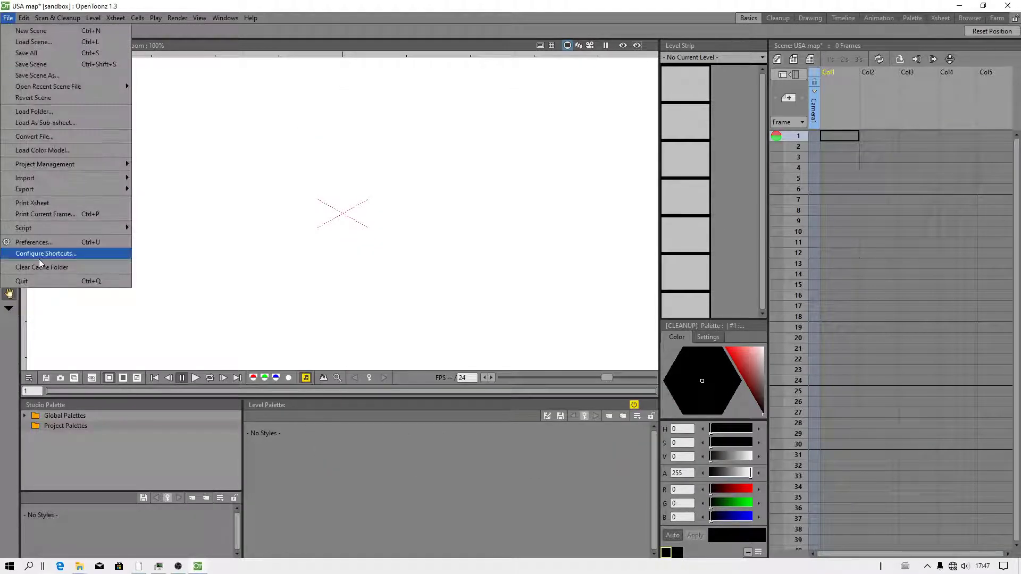
pyautogui.click(36, 281)
pyautogui.click(562, 301)
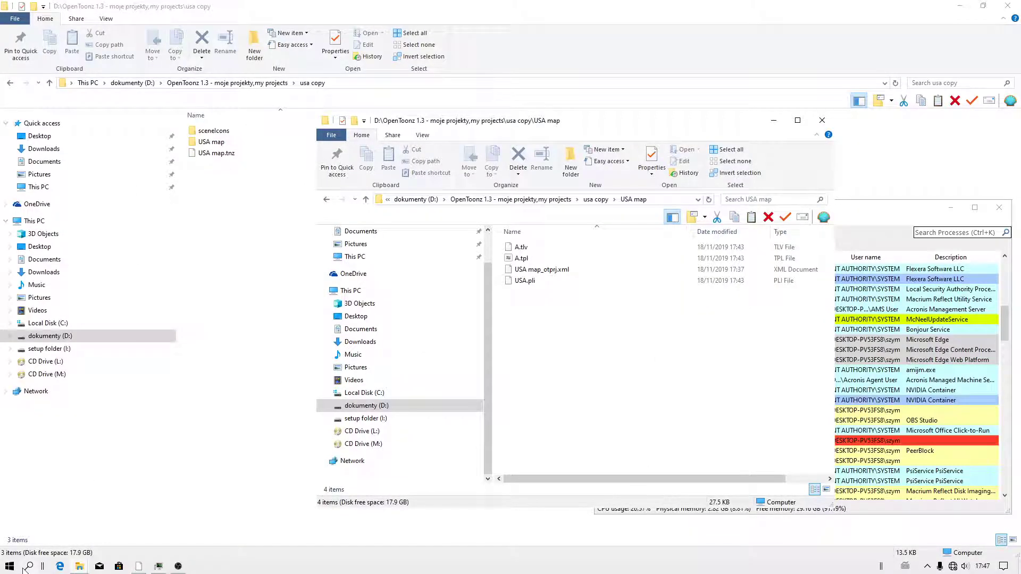
pyautogui.click(28, 566)
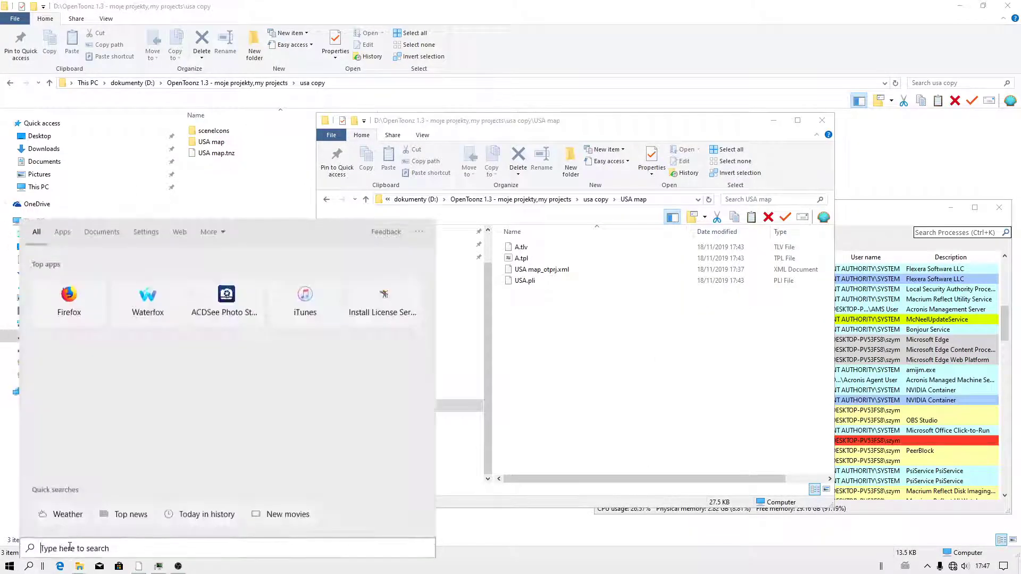
pyautogui.write('opent')
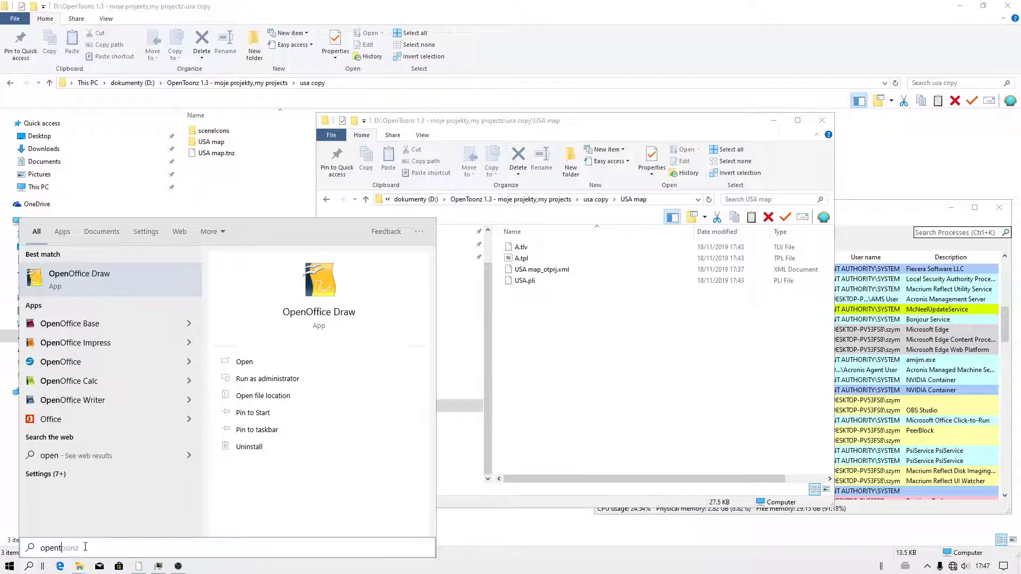
pyautogui.click(74, 279)
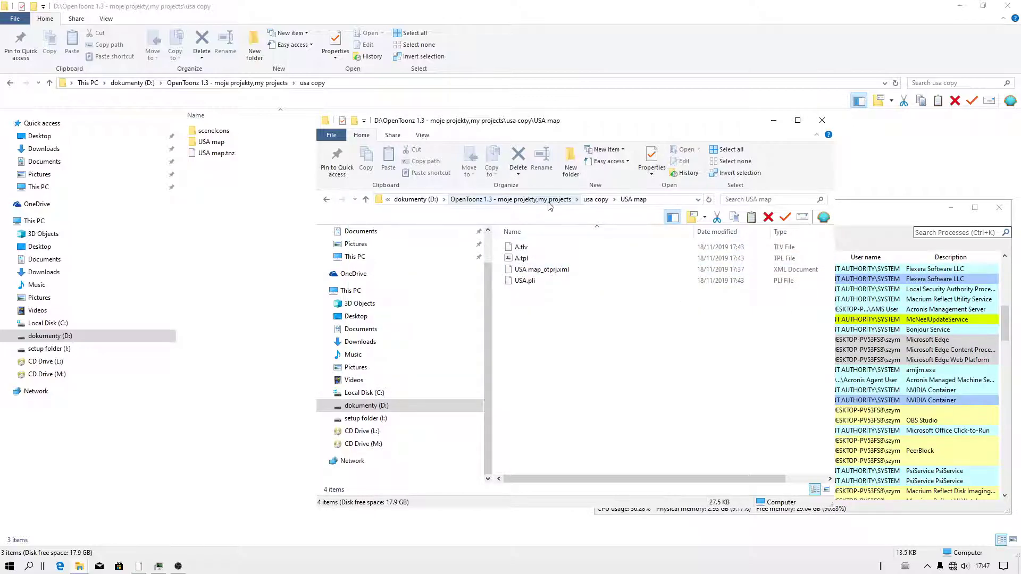
# - Check the files in the usa copy folder and its USA map subfolder in File Explorer
pyautogui.click(526, 281)
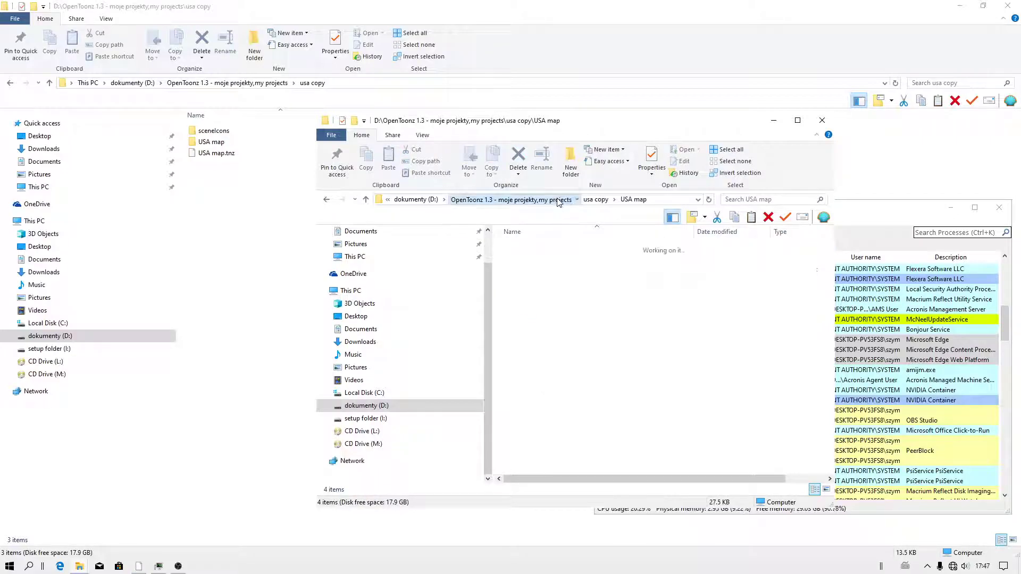
pyautogui.click(564, 199)
pyautogui.doubleClick(538, 469)
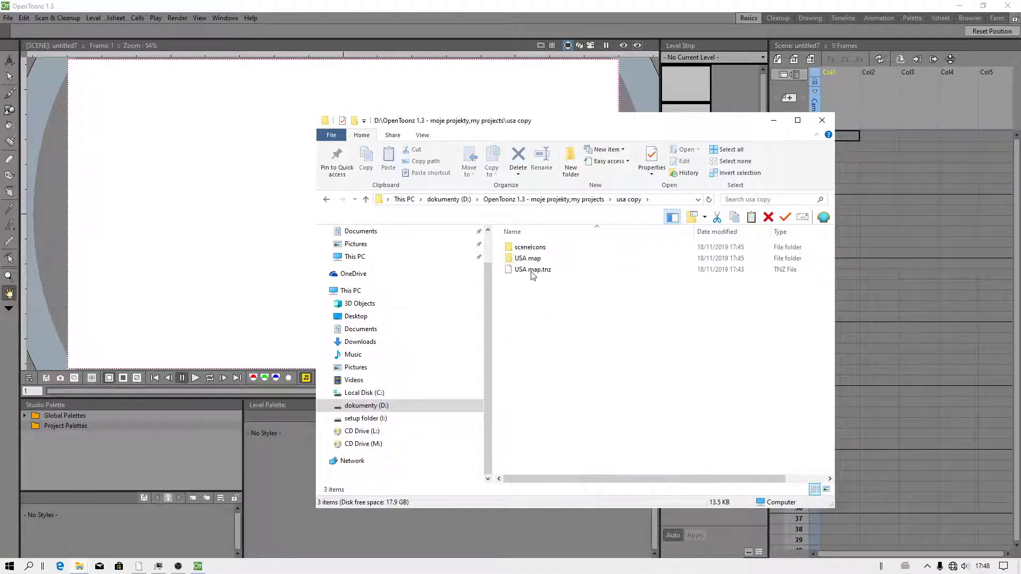
pyautogui.doubleClick(533, 259)
pyautogui.click(416, 199)
# - Start a new project named usa copy under the usa copy project root, appending $scenepath to drawings, inputs and extras
pyautogui.click(6, 18)
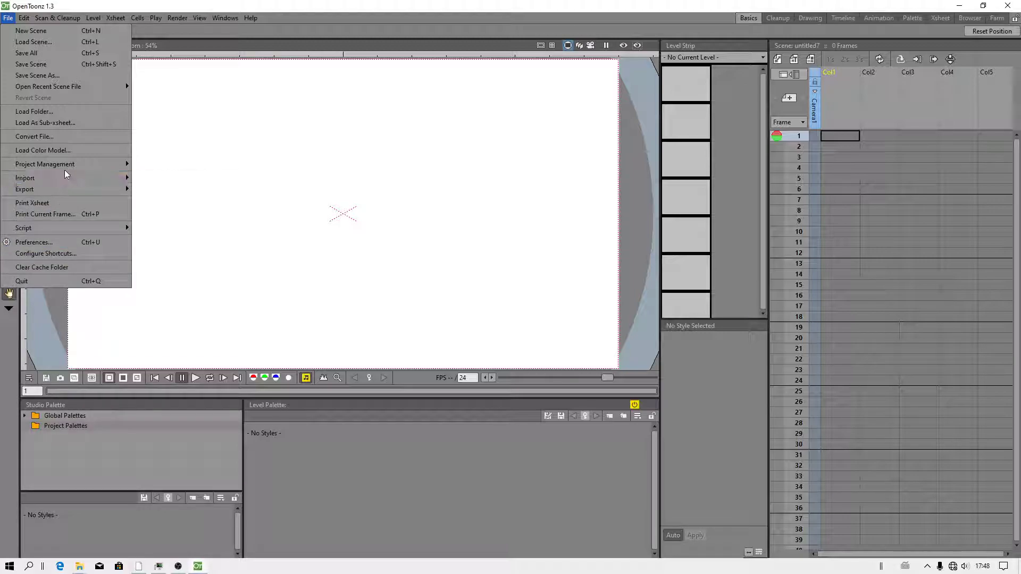
pyautogui.moveTo(68, 164)
pyautogui.click(202, 165)
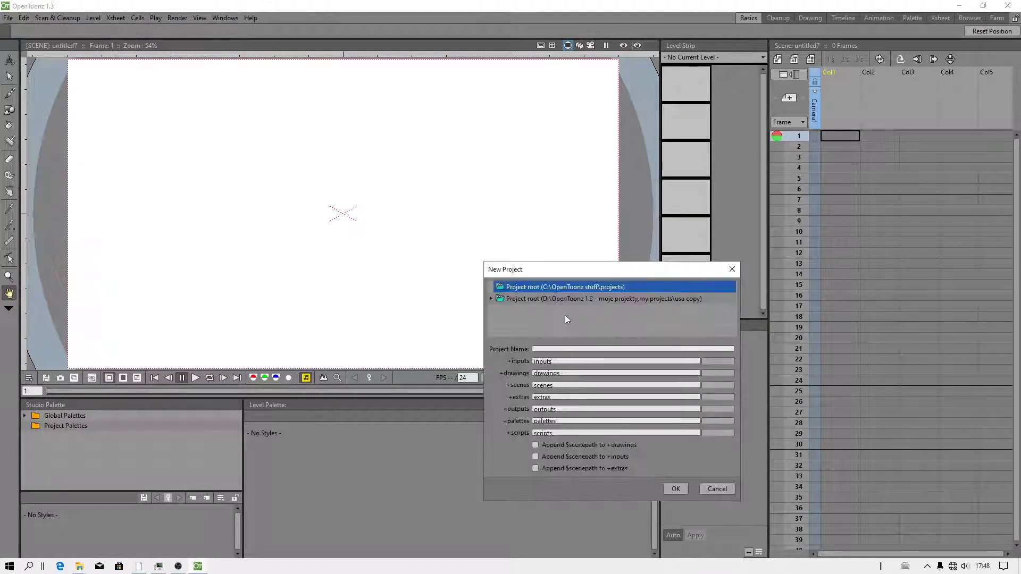
pyautogui.click(616, 299)
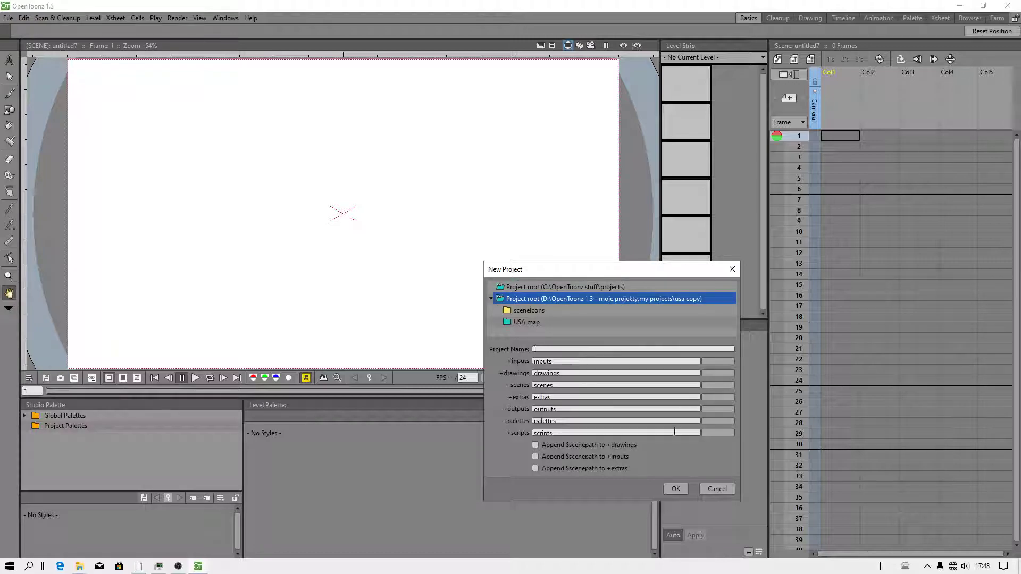
pyautogui.moveTo(738, 501); pyautogui.dragTo(775, 537)
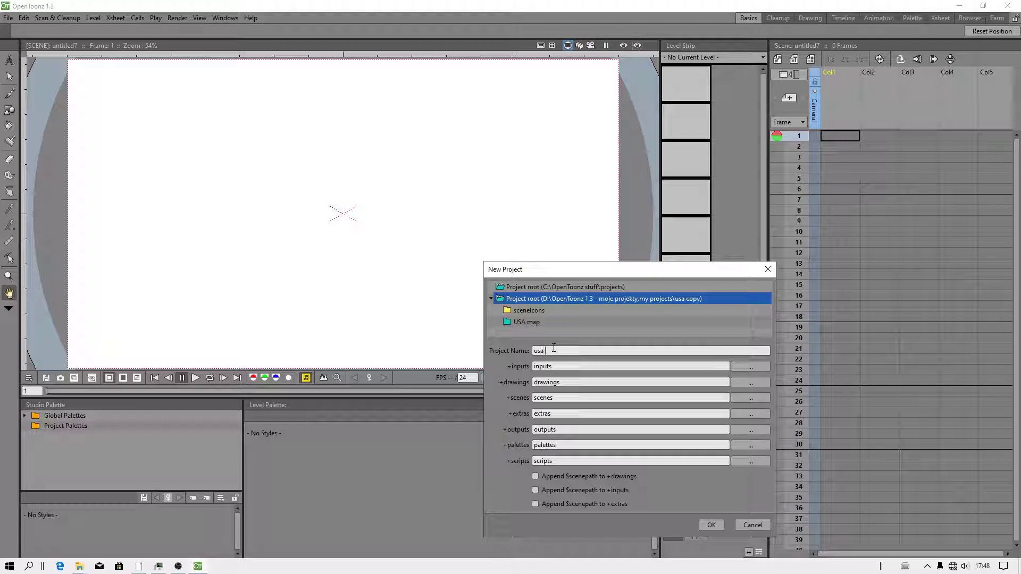
pyautogui.click(589, 476)
pyautogui.click(583, 490)
pyautogui.click(579, 503)
# - Set the new project's inputs folder to the D:\OpenToonz 1.3 - moje projekty,my projects\usa copy project root
pyautogui.click(744, 368)
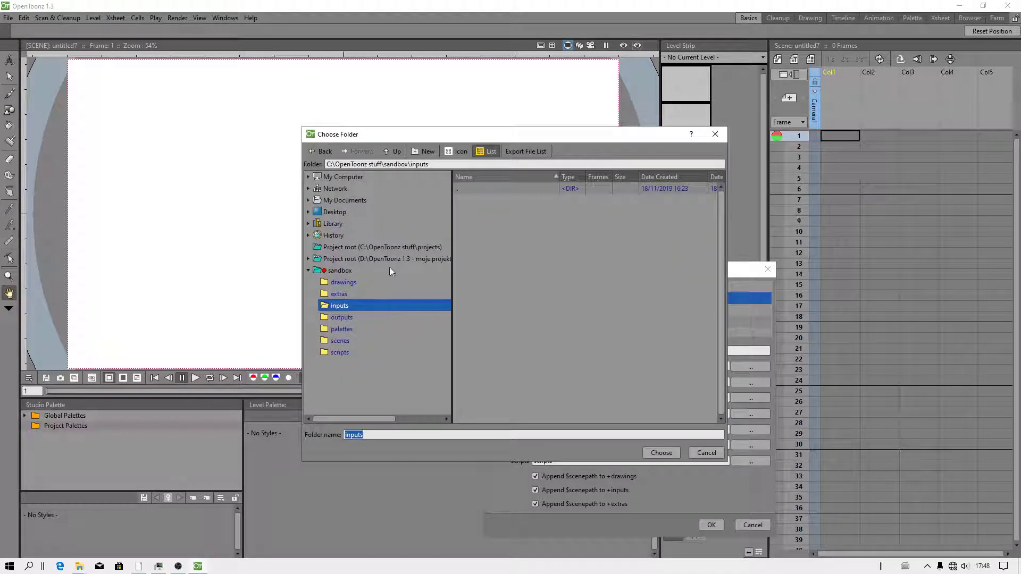
pyautogui.click(406, 259)
pyautogui.moveTo(360, 420); pyautogui.dragTo(438, 416)
pyautogui.click(663, 452)
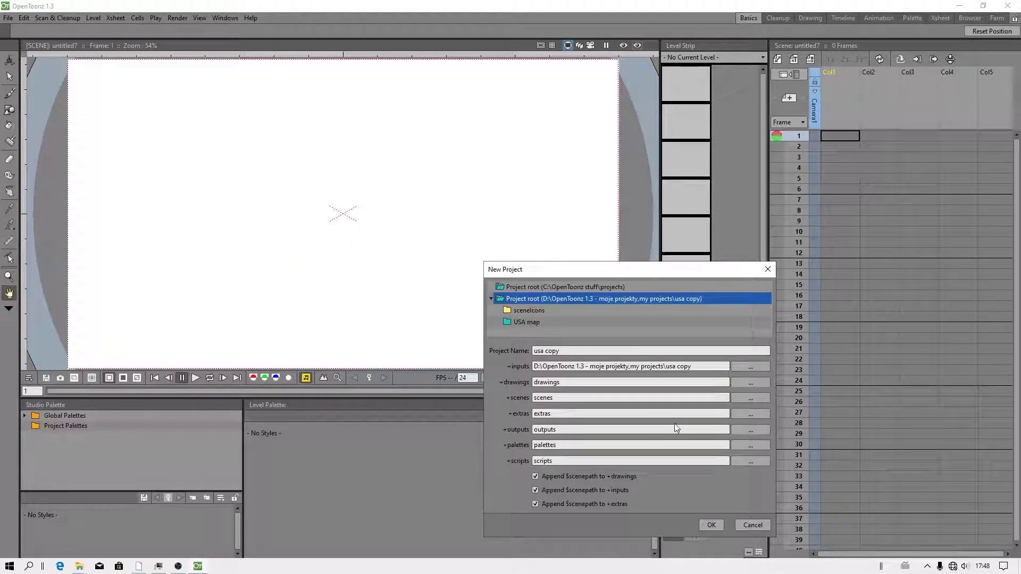
# - Set the new project's drawings and scenes folders to the D:\OpenToonz 1.3 - moje projekty,my projects\usa copy project root
pyautogui.click(748, 381)
pyautogui.click(429, 258)
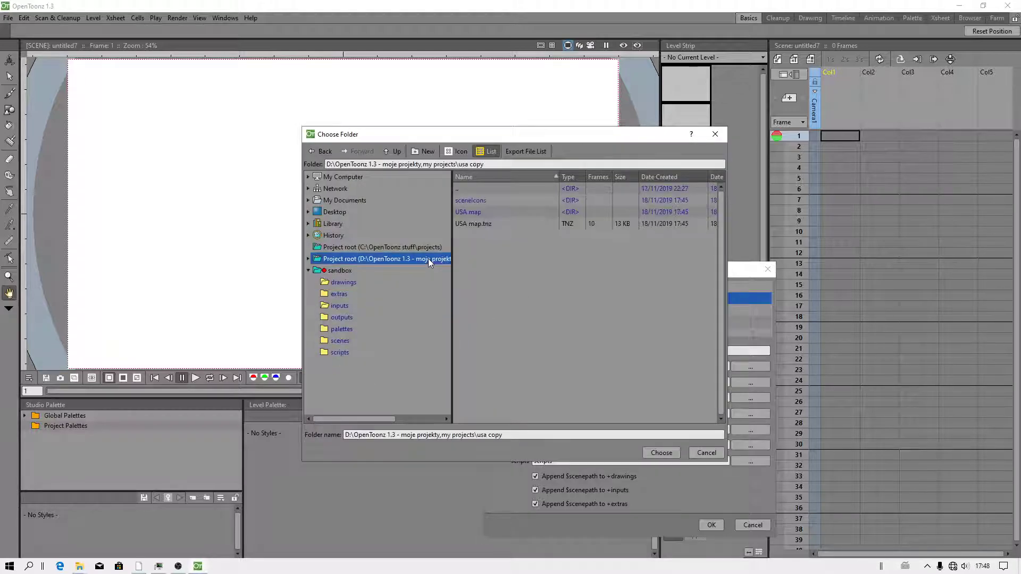
pyautogui.click(661, 452)
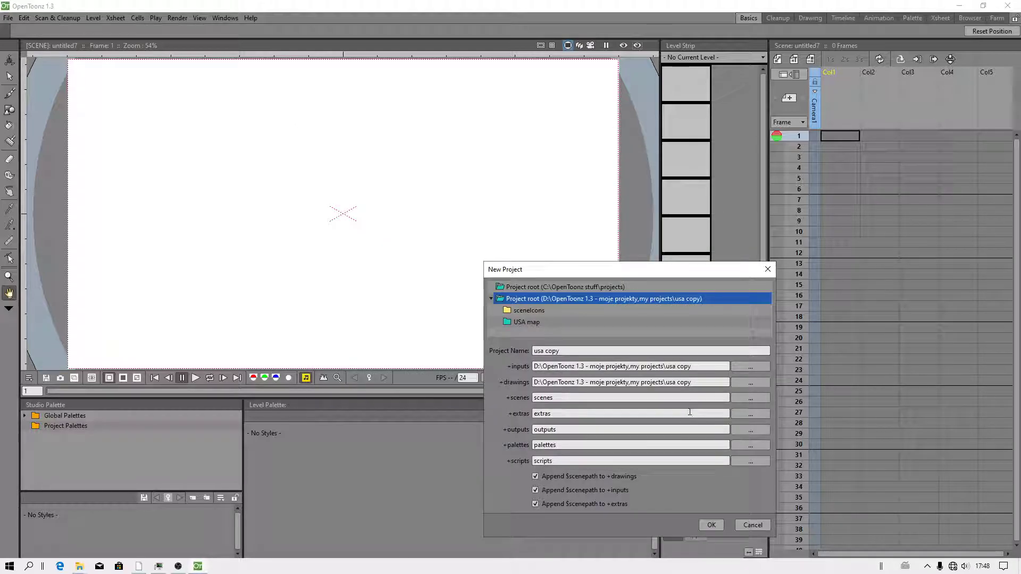
pyautogui.click(745, 398)
pyautogui.click(410, 259)
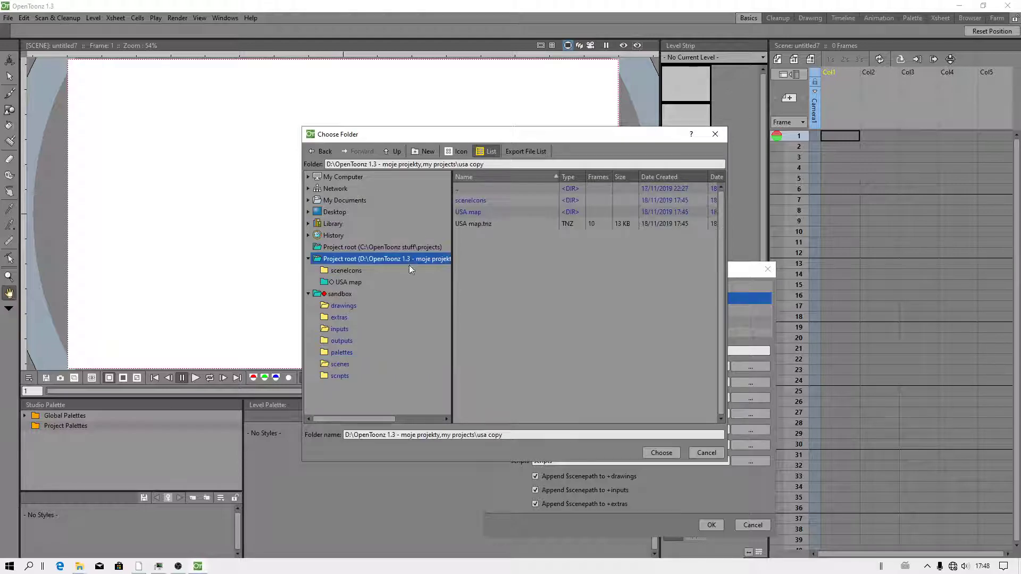
pyautogui.click(662, 452)
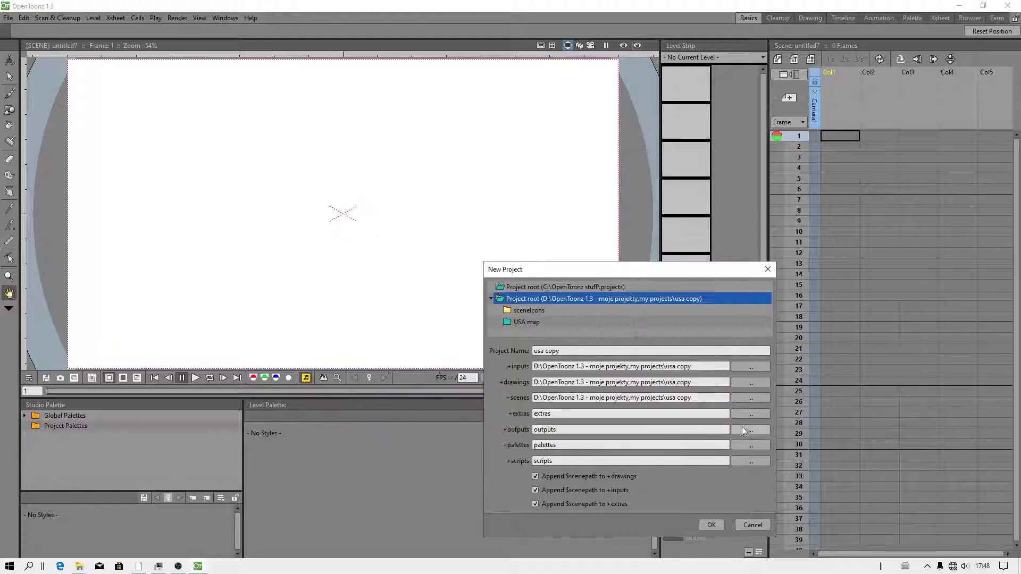
# - Set the new project's extras and outputs folders to the same usa copy project root
pyautogui.click(743, 414)
pyautogui.click(401, 258)
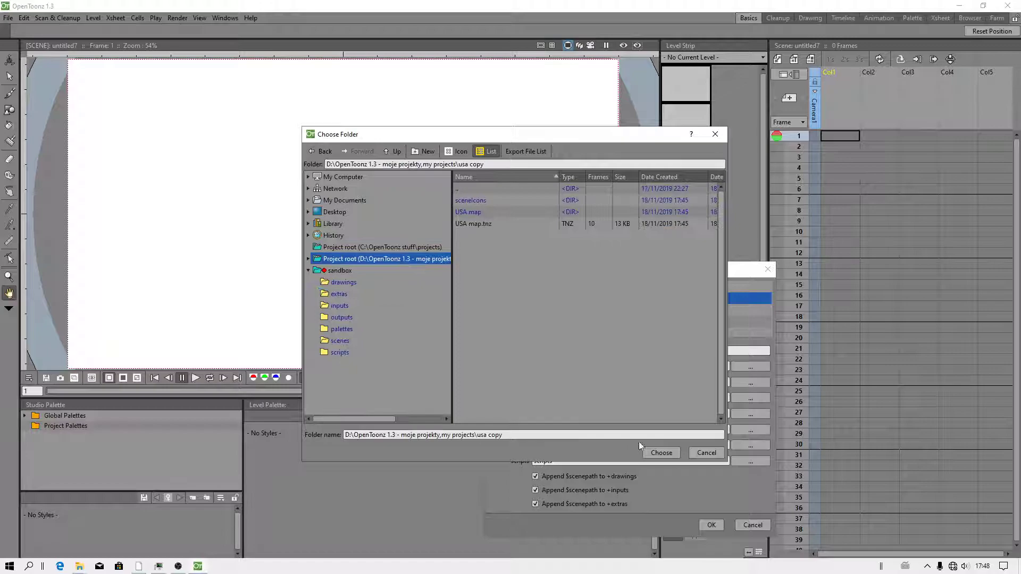
pyautogui.click(662, 453)
pyautogui.click(743, 430)
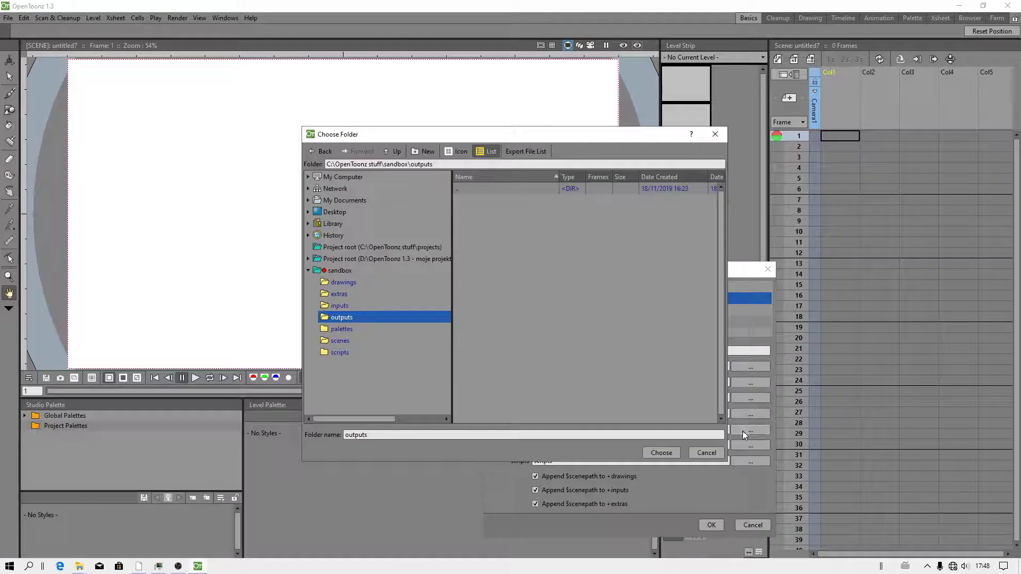
pyautogui.click(413, 261)
pyautogui.click(659, 453)
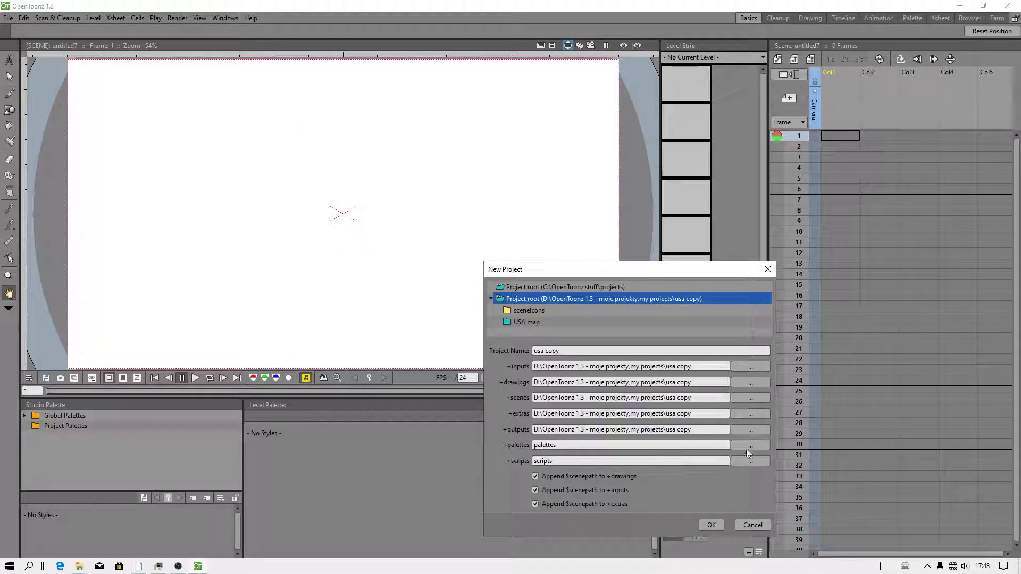
# - Set the palettes and scripts folders to the usa copy project root and create the project
pyautogui.click(748, 446)
pyautogui.click(416, 259)
pyautogui.click(659, 453)
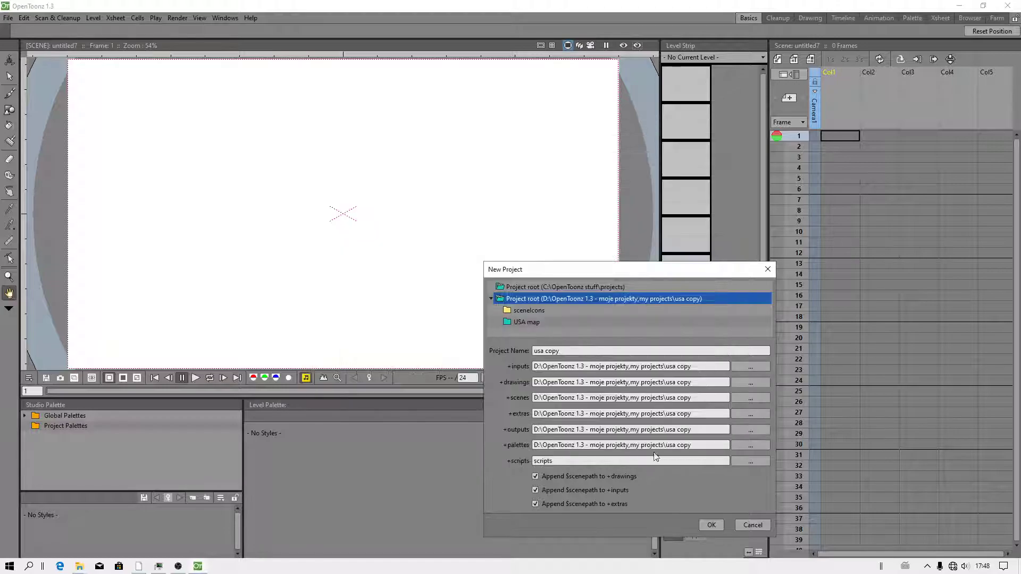
pyautogui.click(748, 461)
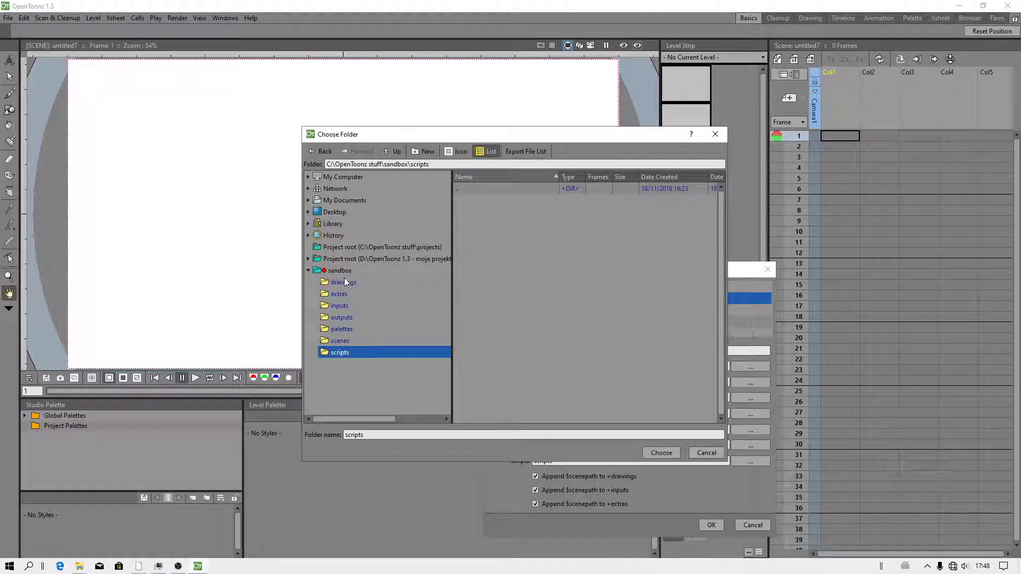
pyautogui.click(417, 263)
pyautogui.click(661, 453)
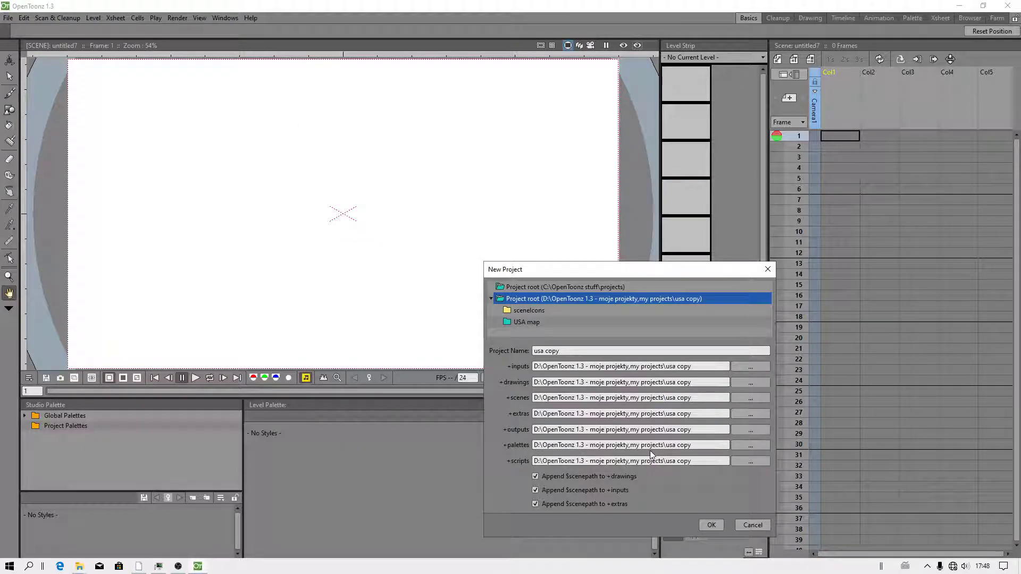
pyautogui.click(713, 524)
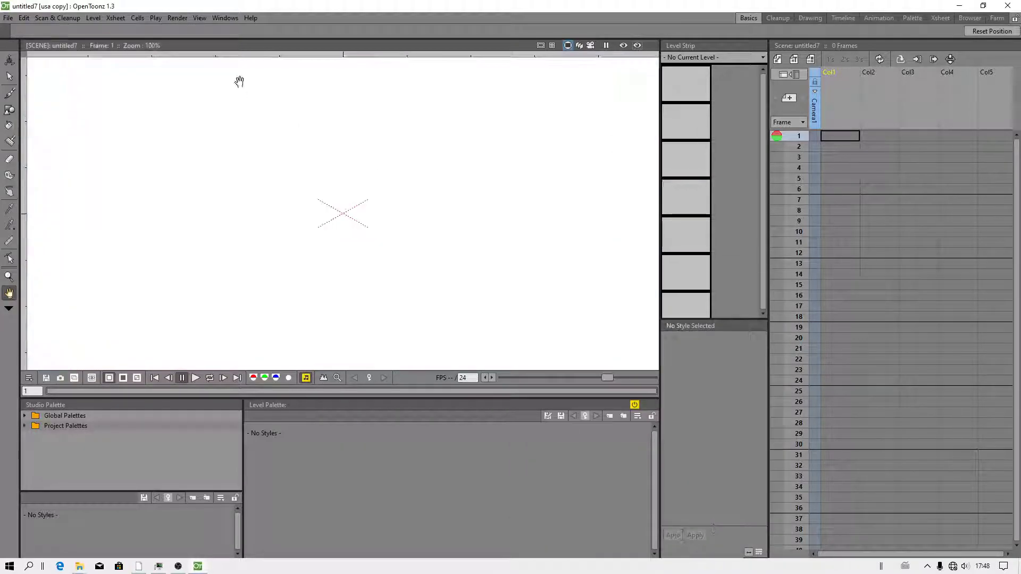
# - Load the scene USA map.tnz from the usa copy project root and view the whole map drawing
pyautogui.click(7, 17)
pyautogui.click(33, 42)
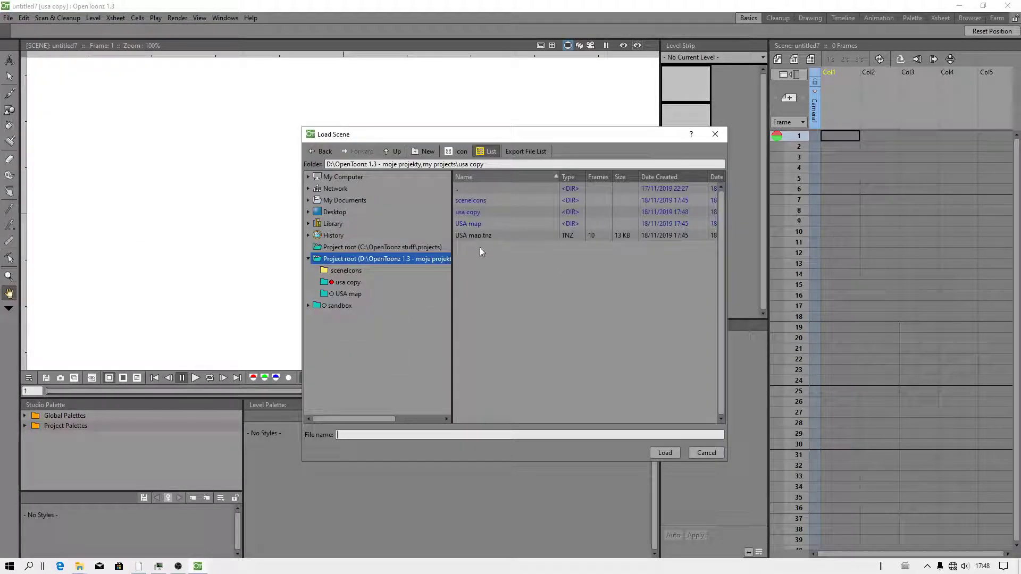
pyautogui.moveTo(386, 420); pyautogui.dragTo(445, 417)
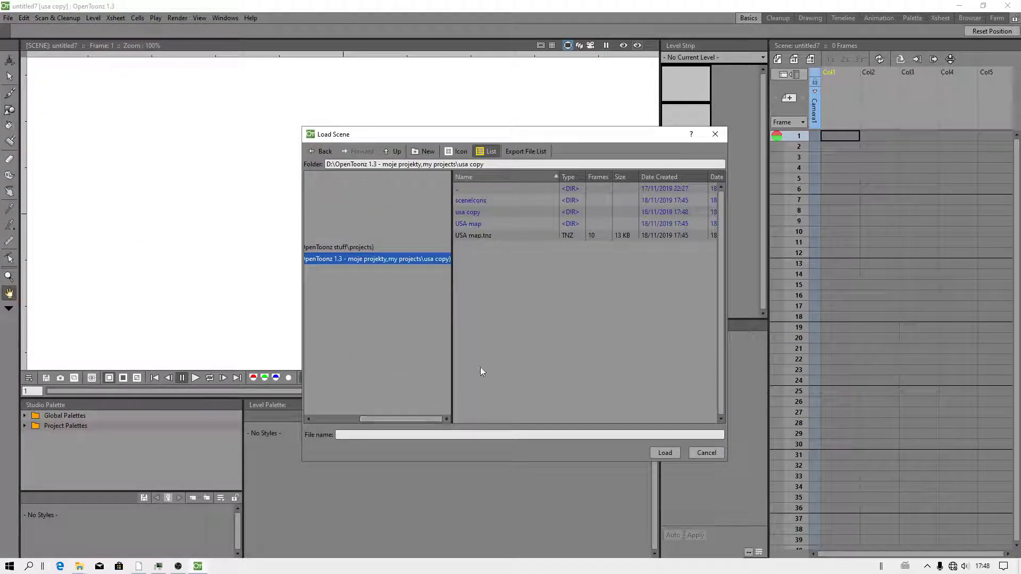
pyautogui.click(478, 235)
pyautogui.click(663, 453)
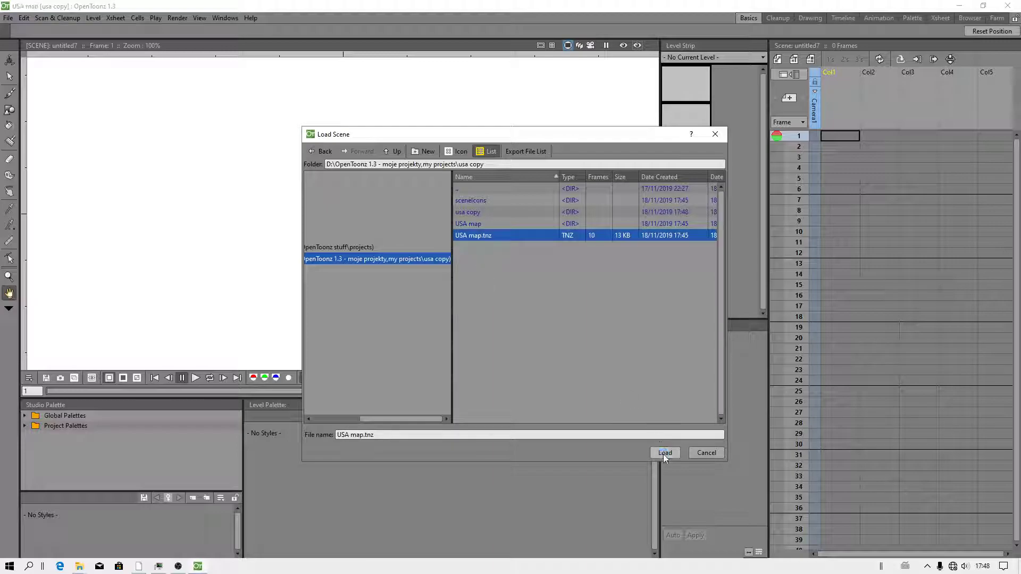
pyautogui.scroll(-3, 344, 211)
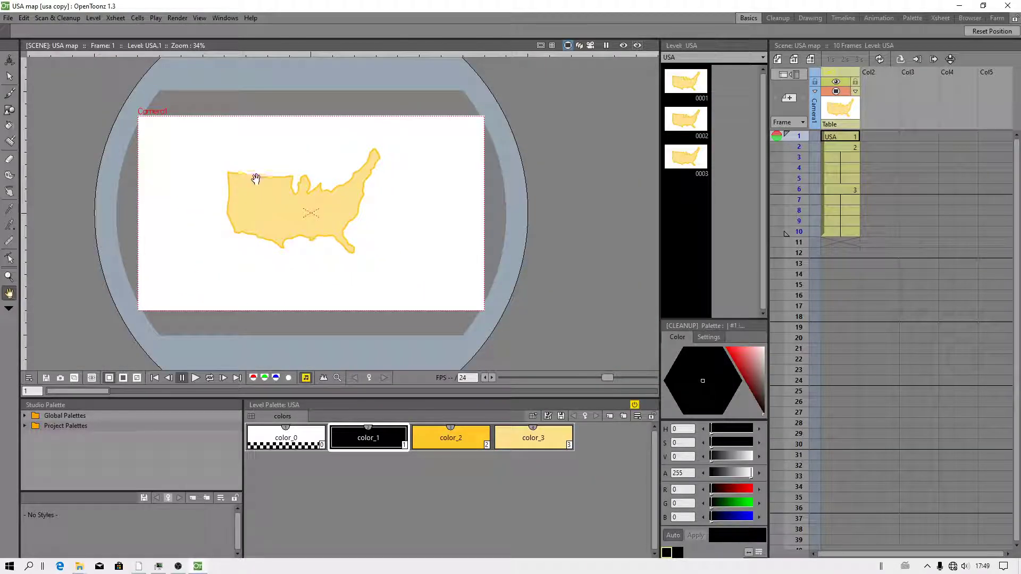
pyautogui.scroll(2, 287, 192)
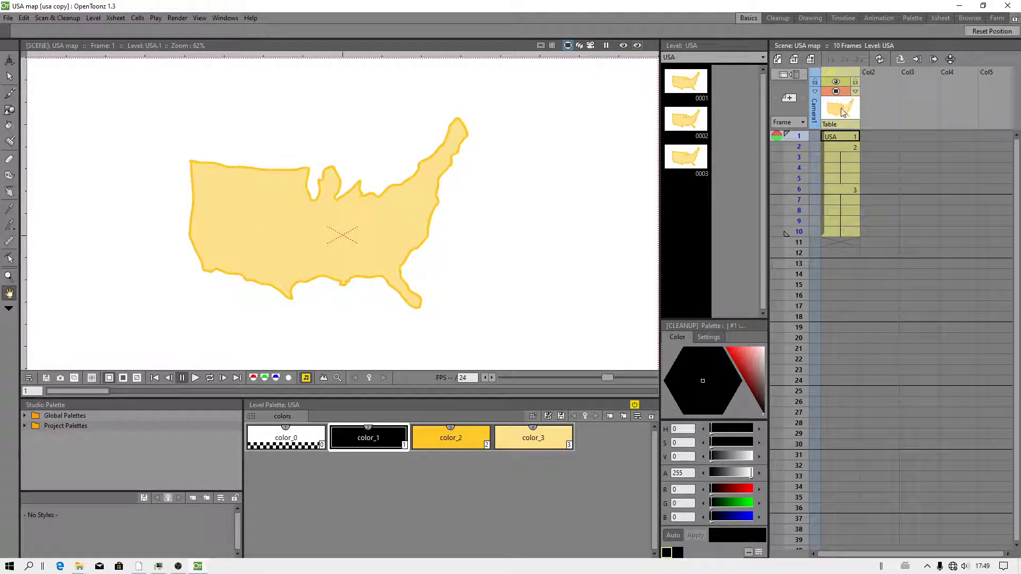
# - Review the folder paths in the usa copy project's settings
pyautogui.click(10, 18)
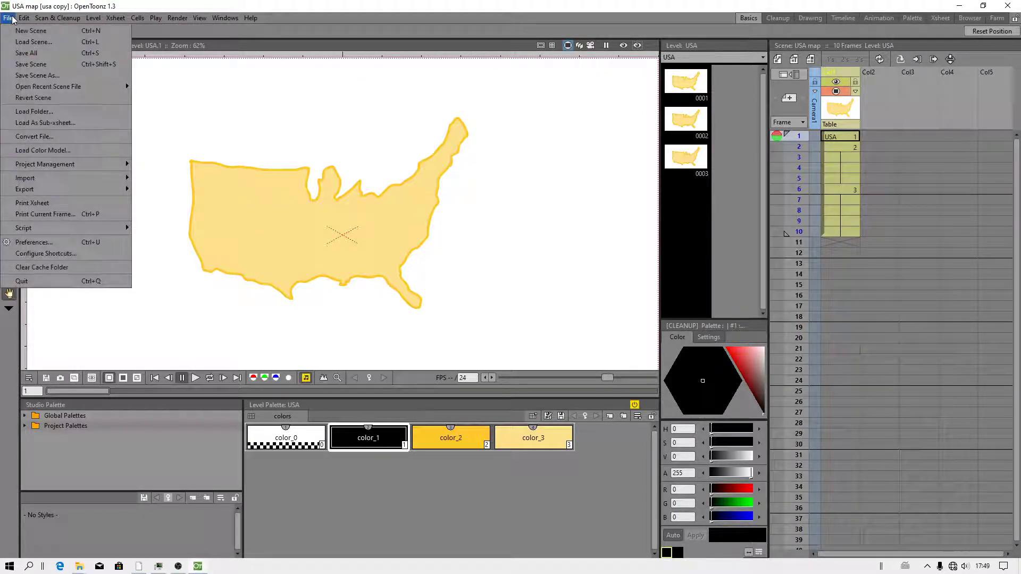
pyautogui.moveTo(67, 189)
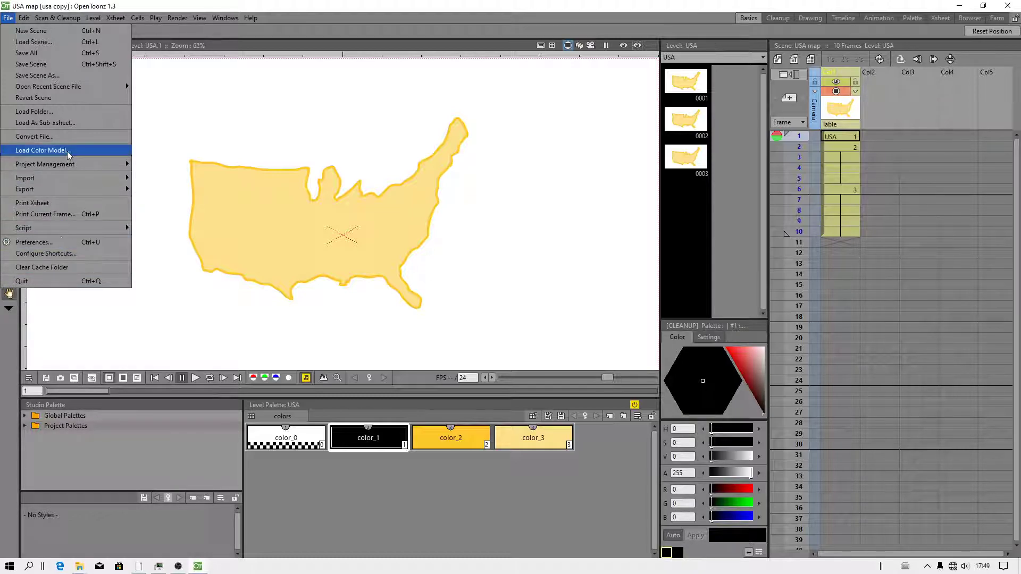
pyautogui.moveTo(64, 163)
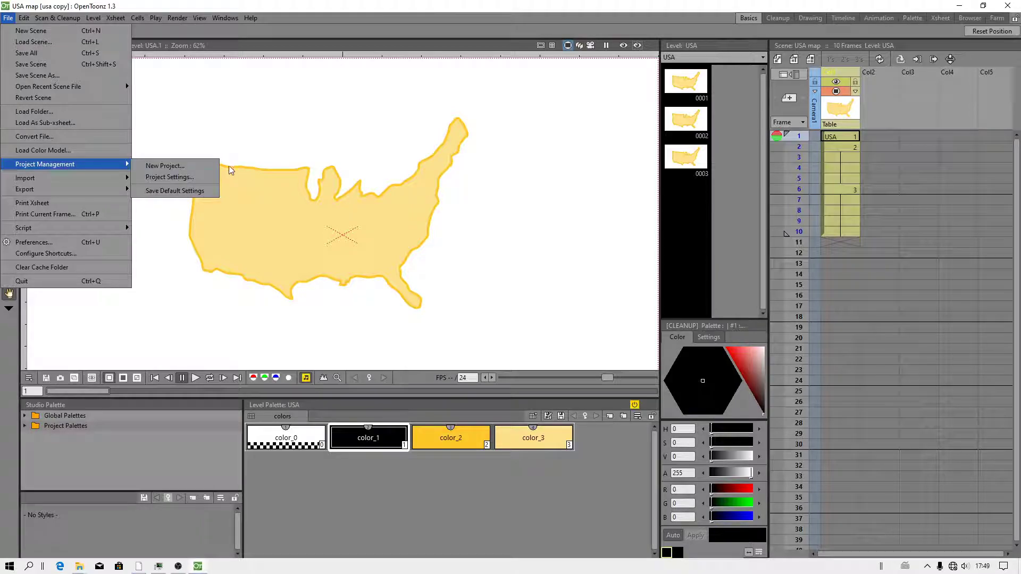
pyautogui.click(178, 181)
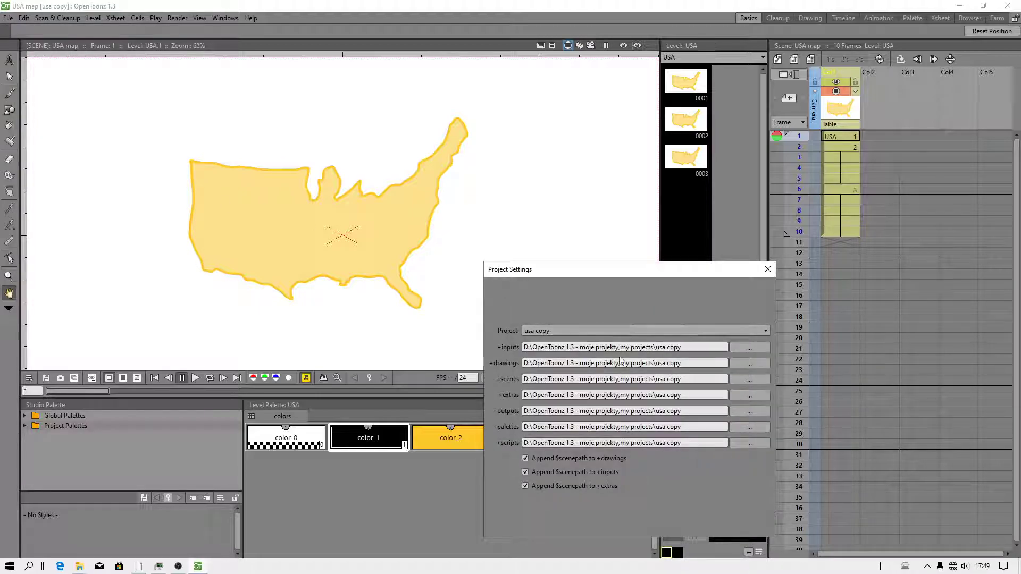
pyautogui.click(767, 269)
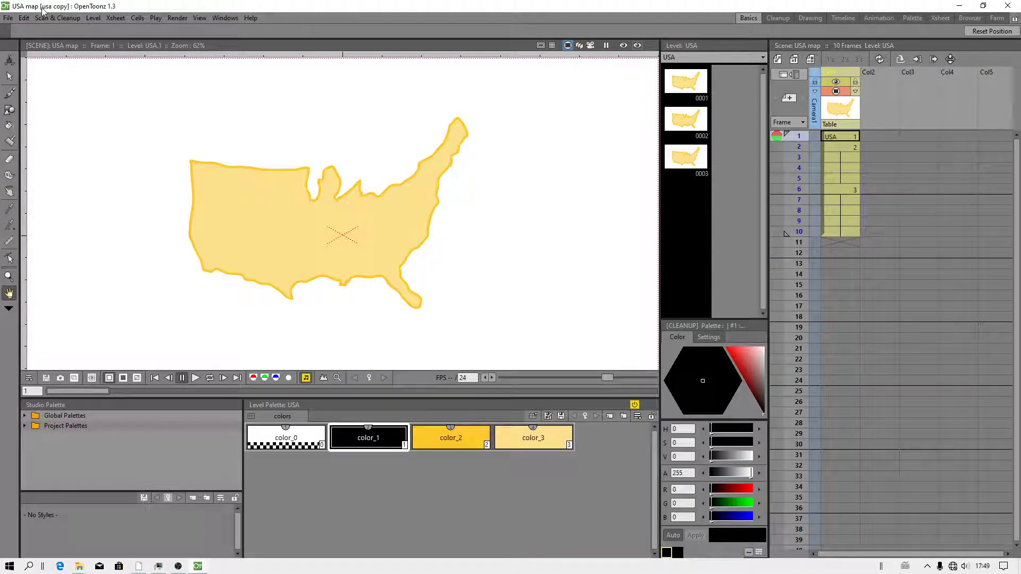
# - Save the USA map scene with all its levels and recheck the usa copy project's settings
pyautogui.click(8, 17)
pyautogui.click(27, 57)
pyautogui.click(8, 18)
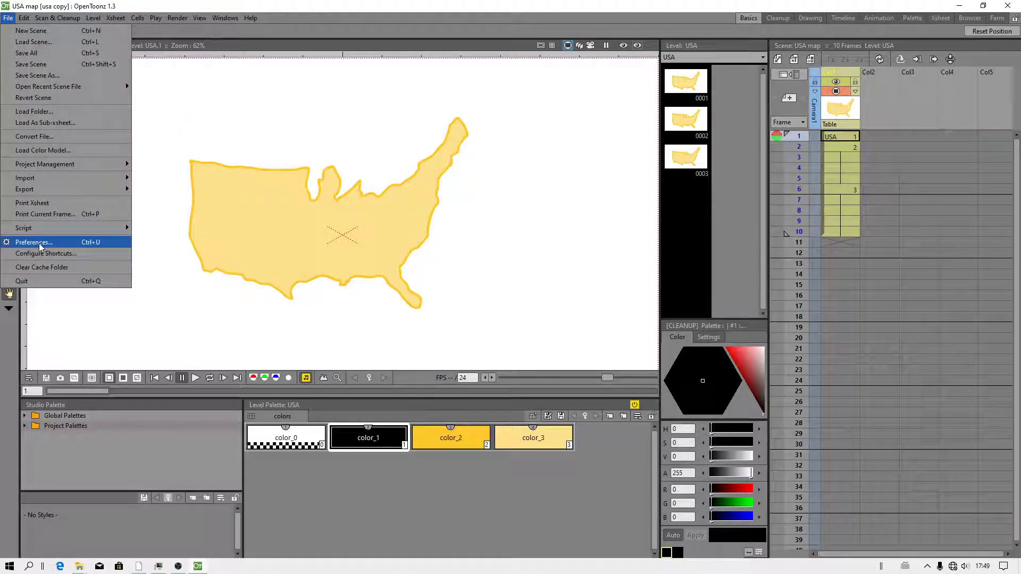
pyautogui.moveTo(88, 165)
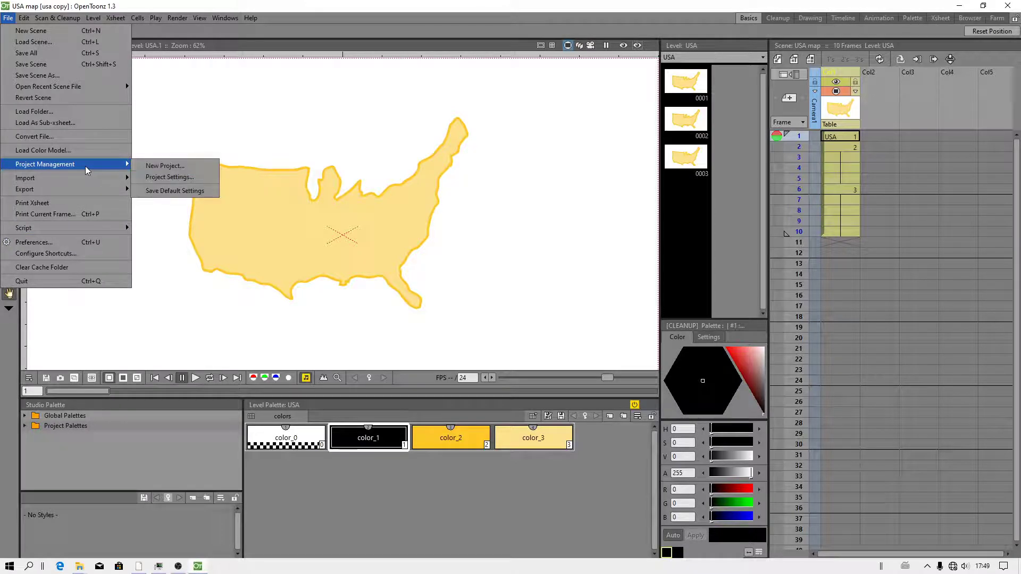
pyautogui.click(167, 179)
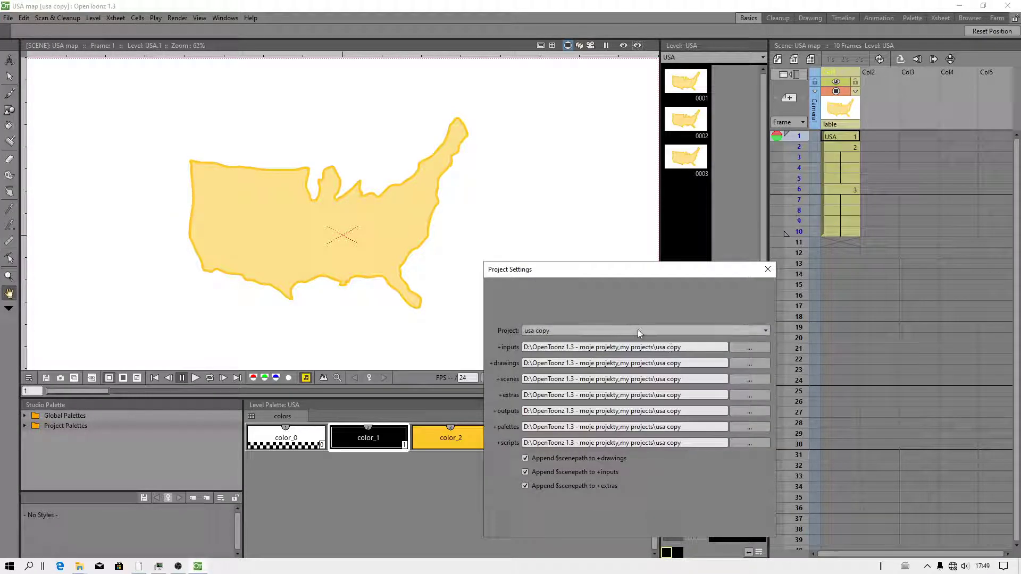
pyautogui.click(764, 273)
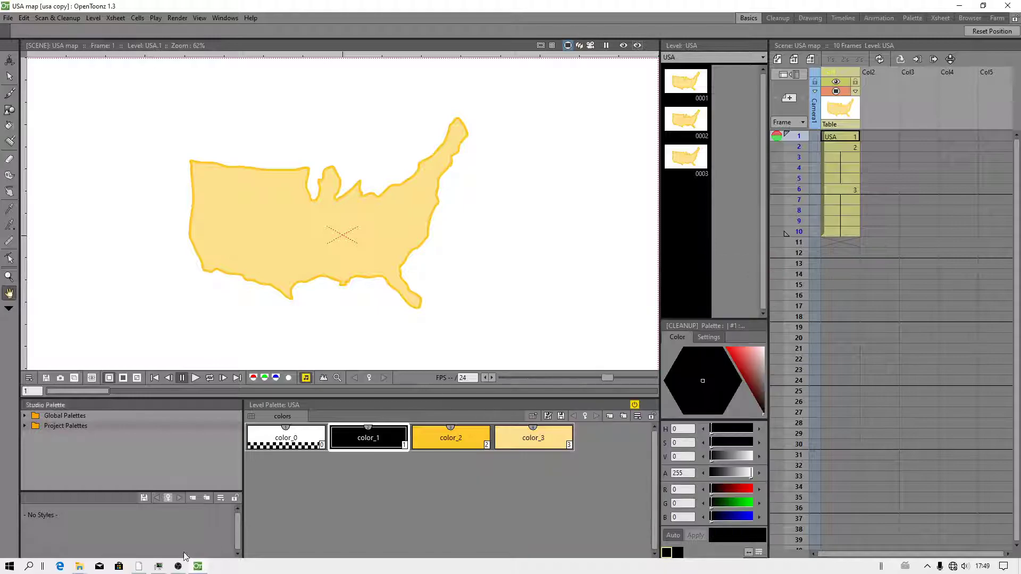
# - Switch to File Explorer and check the usa copy folder's contents, including its USA map and usa copy subfolders
pyautogui.moveTo(78, 569)
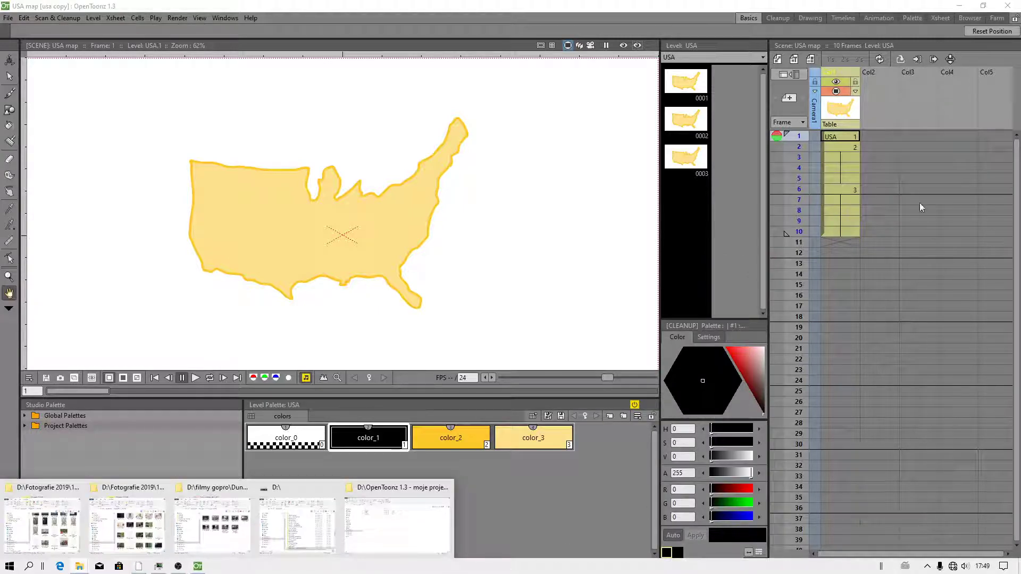
pyautogui.click(381, 553)
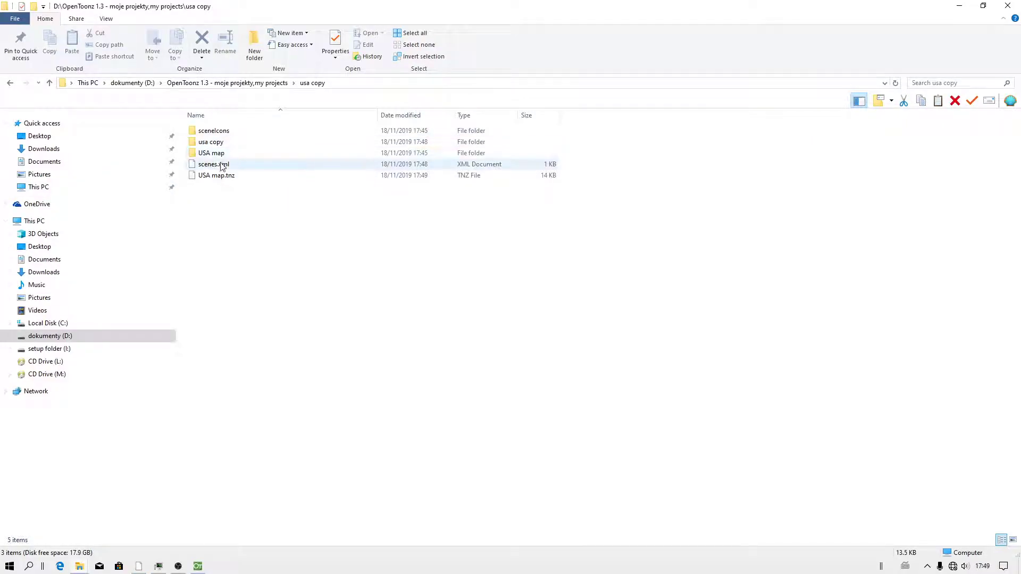
pyautogui.click(221, 142)
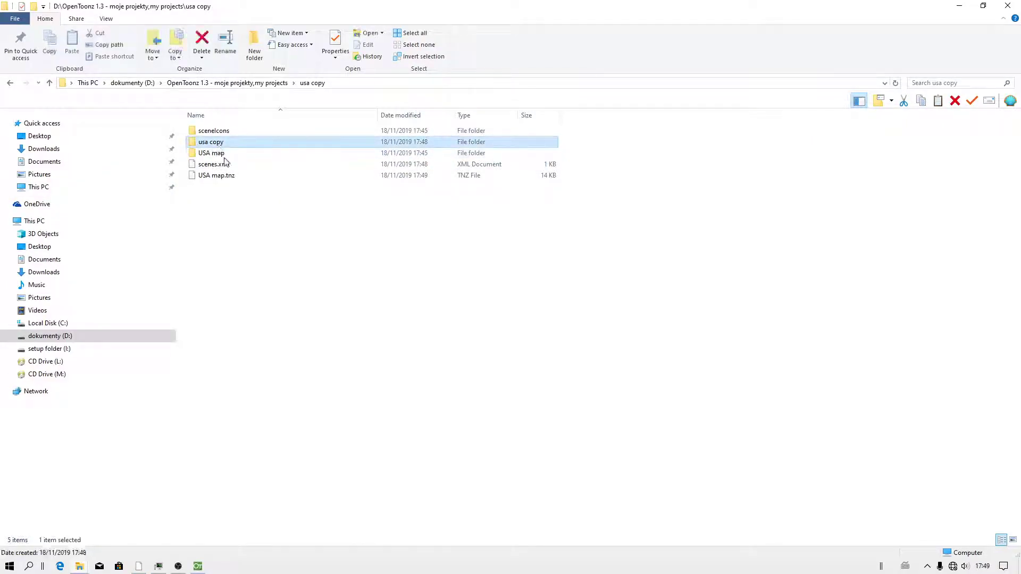
pyautogui.doubleClick(220, 152)
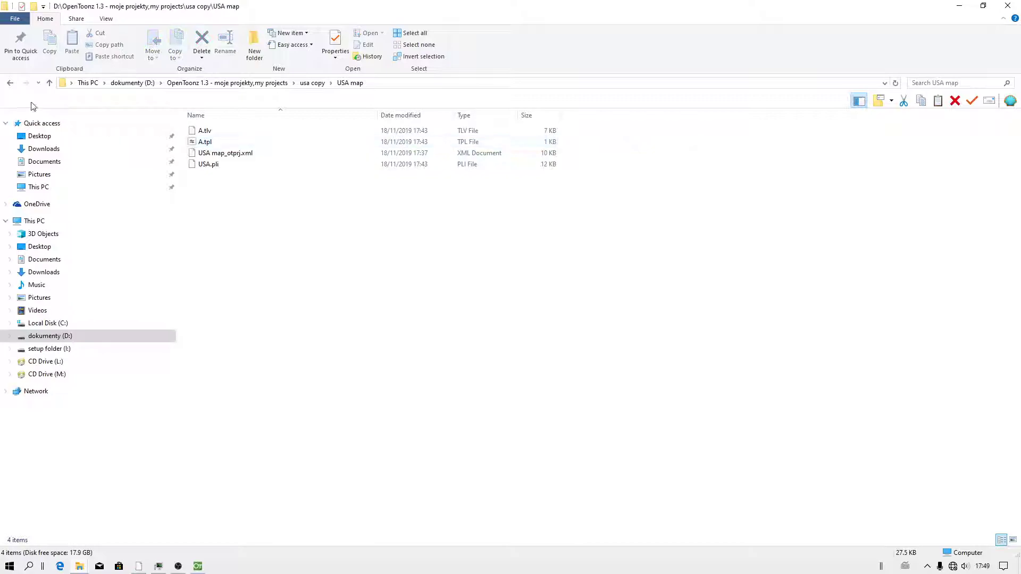
pyautogui.click(9, 83)
pyautogui.doubleClick(217, 142)
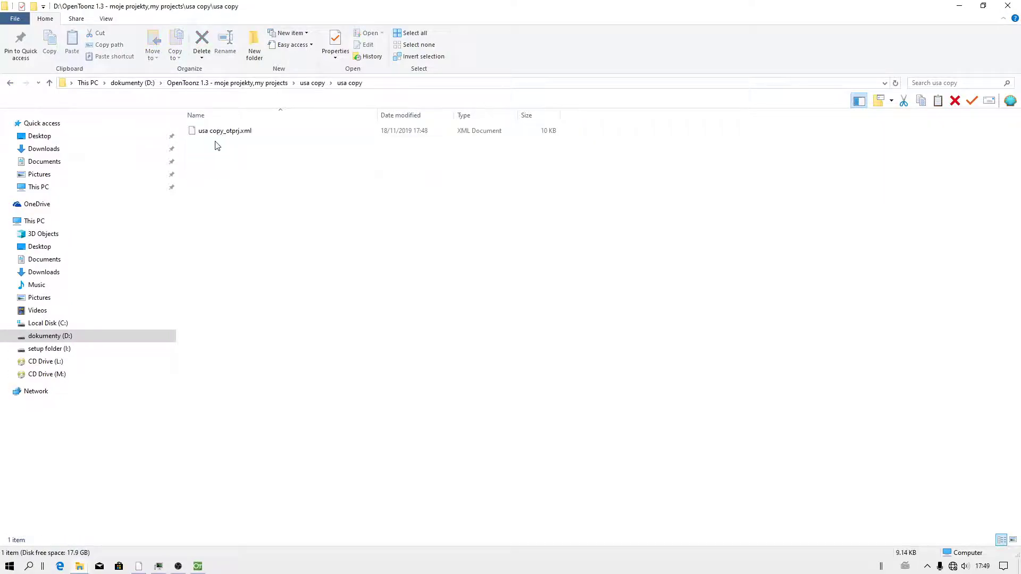
pyautogui.click(9, 83)
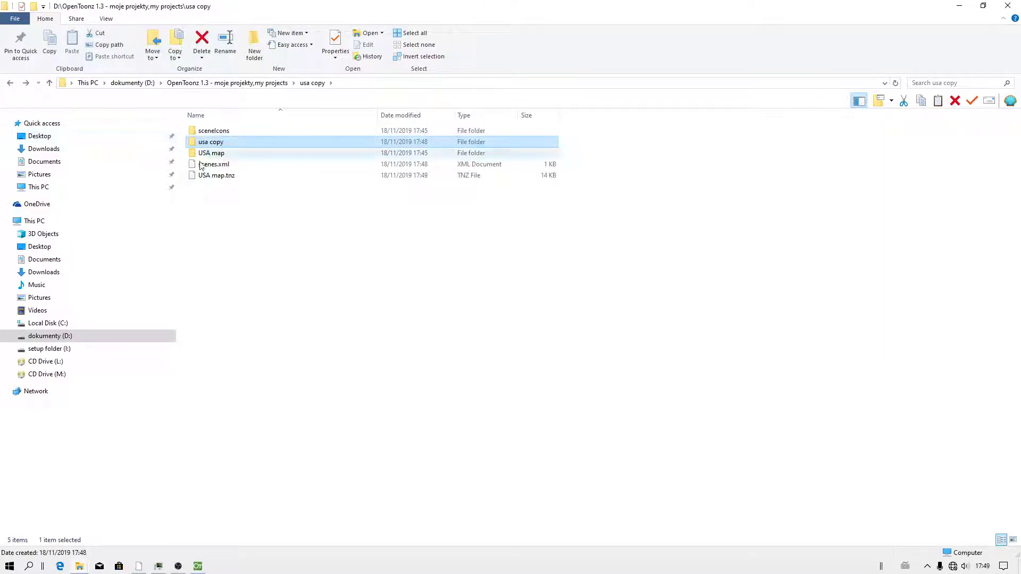
# - Point out A.tlv and A.tpl in the USA map subfolder and USA map.tnz in the usa copy folder
pyautogui.doubleClick(226, 154)
pyautogui.click(204, 130)
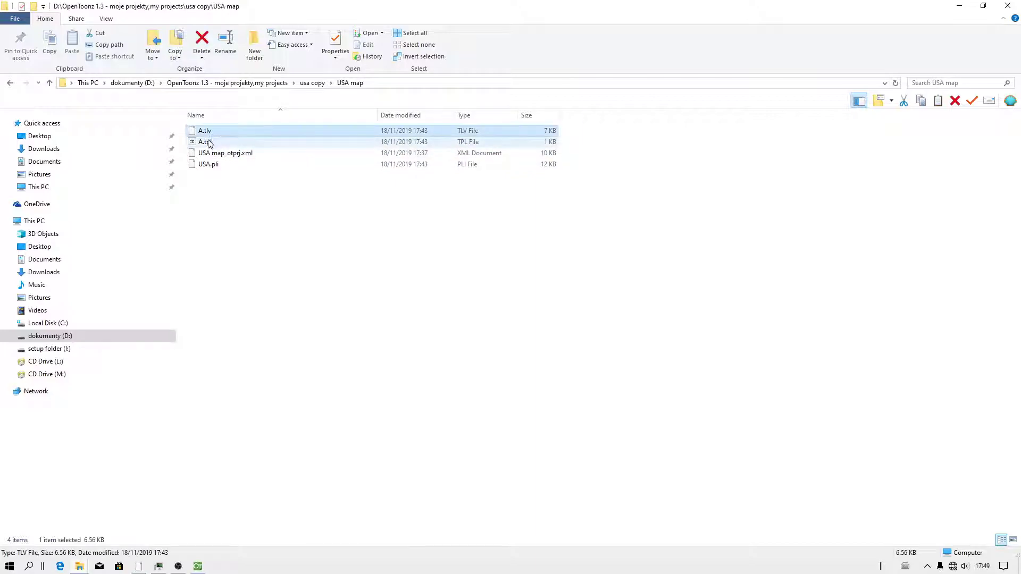
pyautogui.keyDown('shift'); pyautogui.click(210, 143); pyautogui.keyUp('shift')
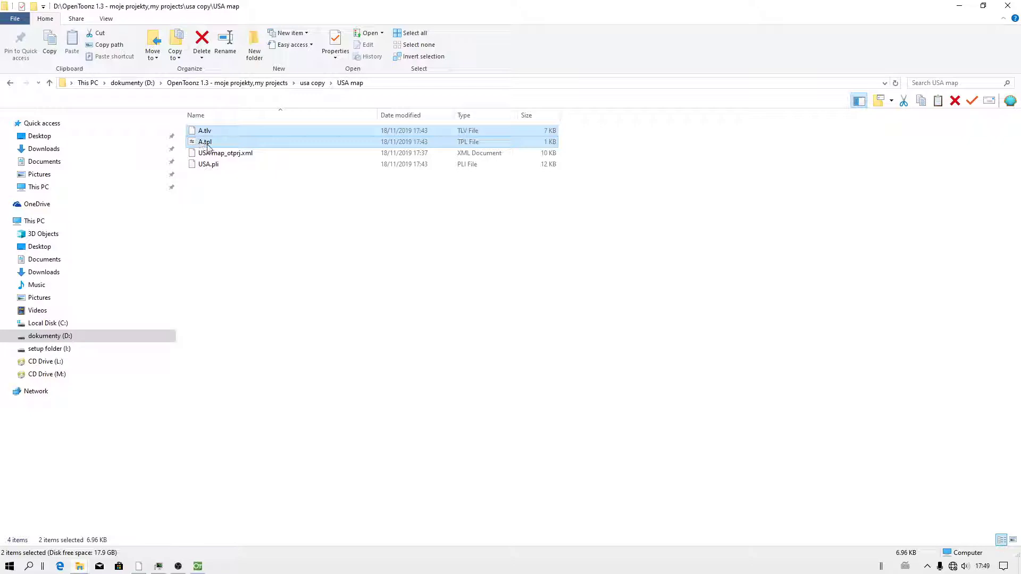
pyautogui.click(12, 82)
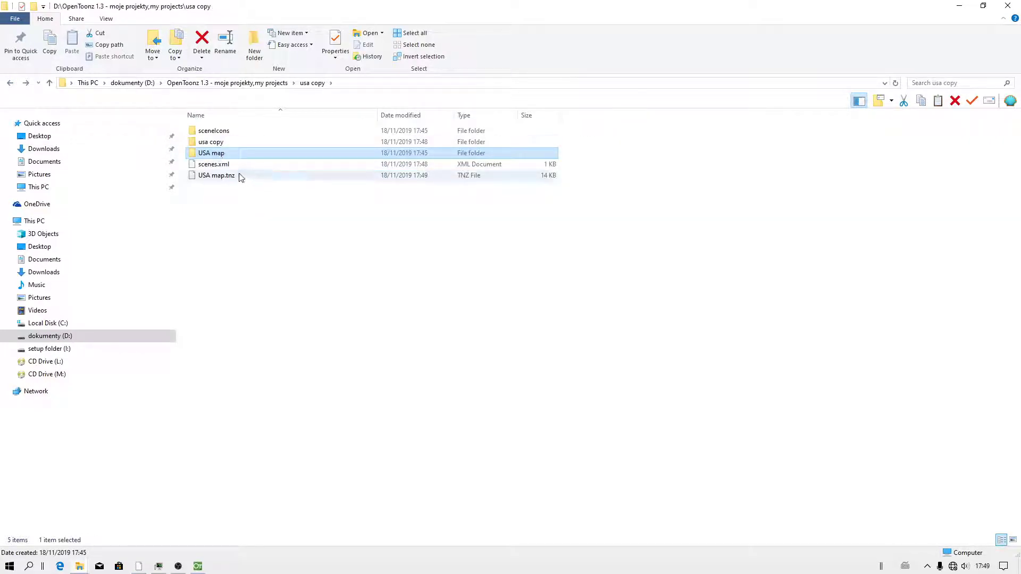
pyautogui.click(223, 176)
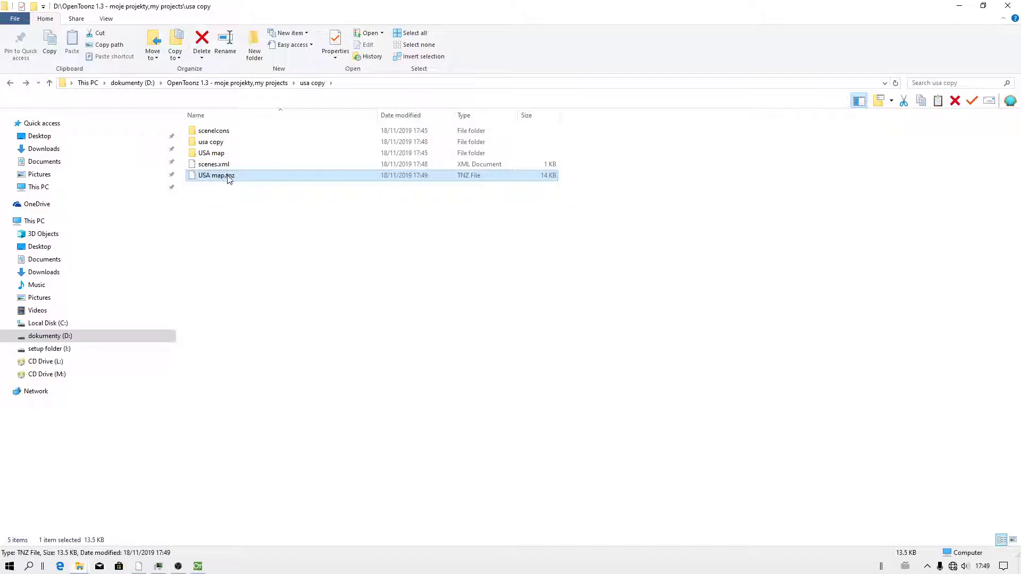
# - Check USA map_otprj.xml and USA.pli in the USA map subfolder, and the scene thumbnail in the sceneIcons folder of usa copy
pyautogui.doubleClick(218, 154)
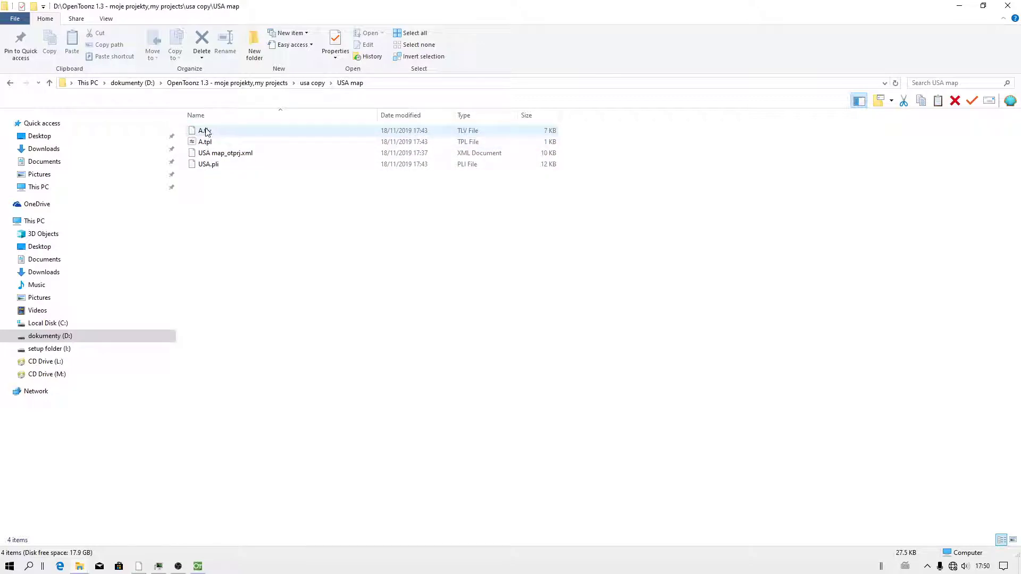
pyautogui.click(212, 154)
pyautogui.click(214, 165)
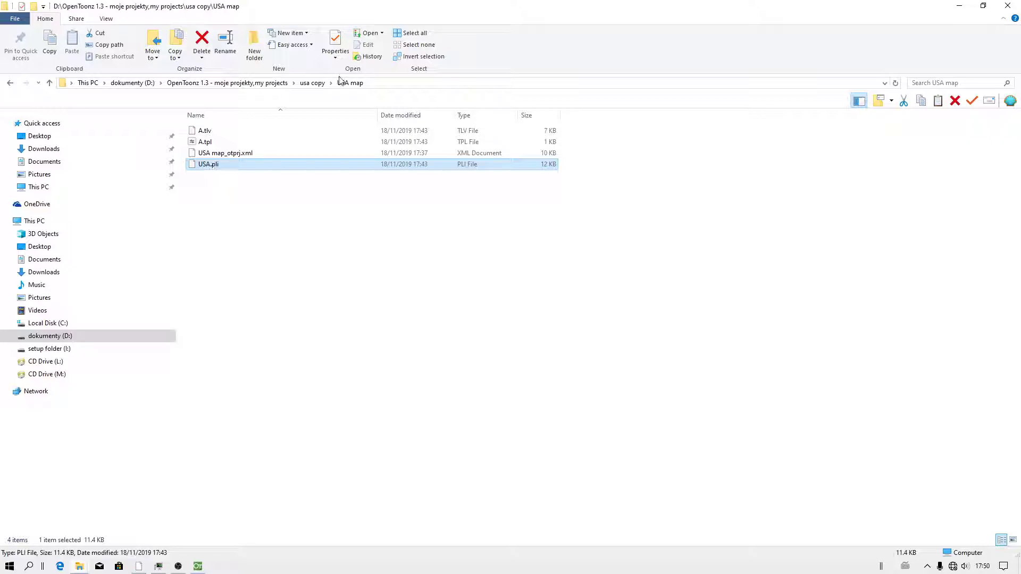
pyautogui.click(313, 83)
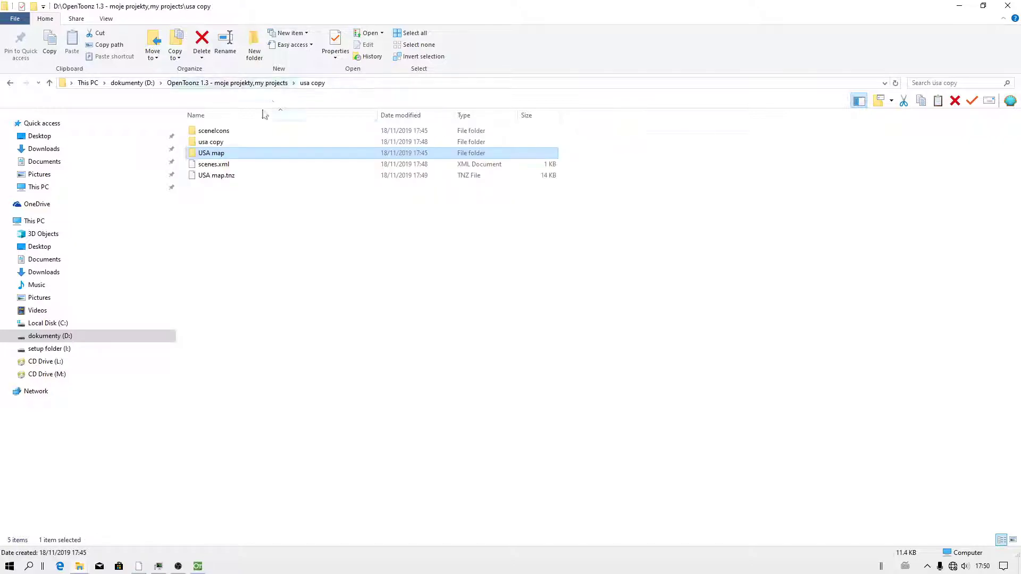
pyautogui.doubleClick(224, 134)
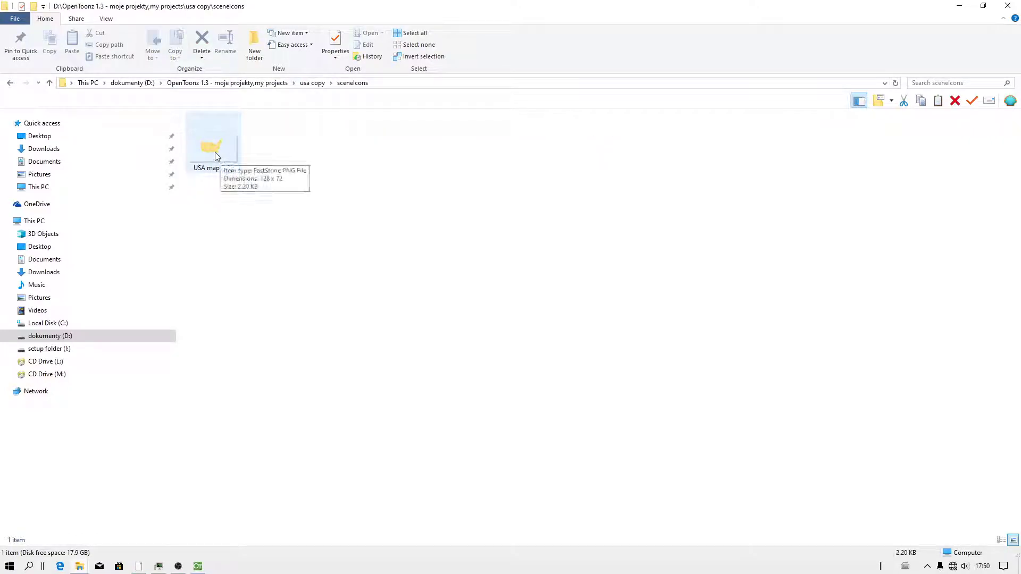
# - Switch back to OpenToonz, review the project roots and default folders offered for a new project, and close the dialog without creating one
pyautogui.click(198, 566)
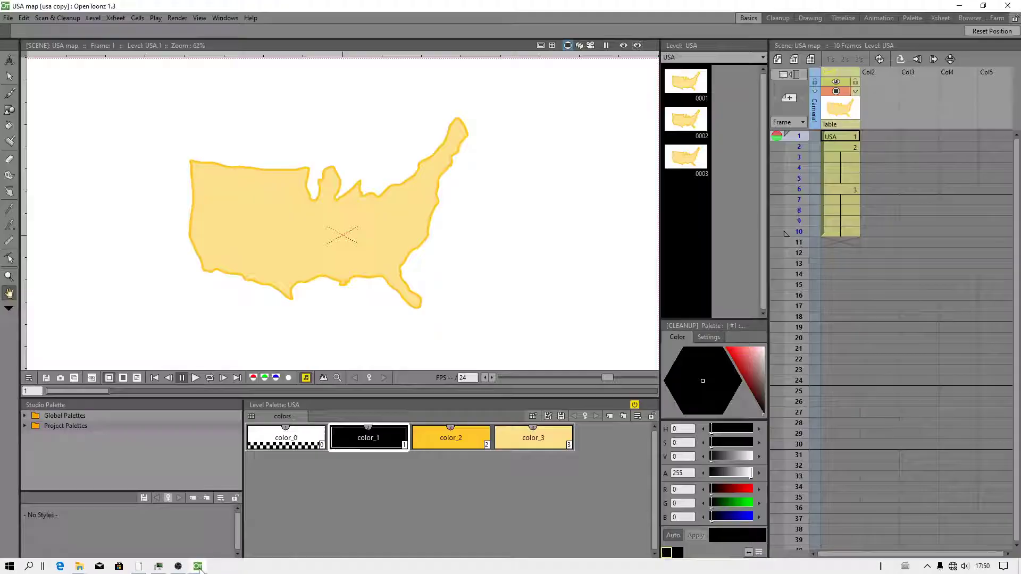
pyautogui.click(11, 20)
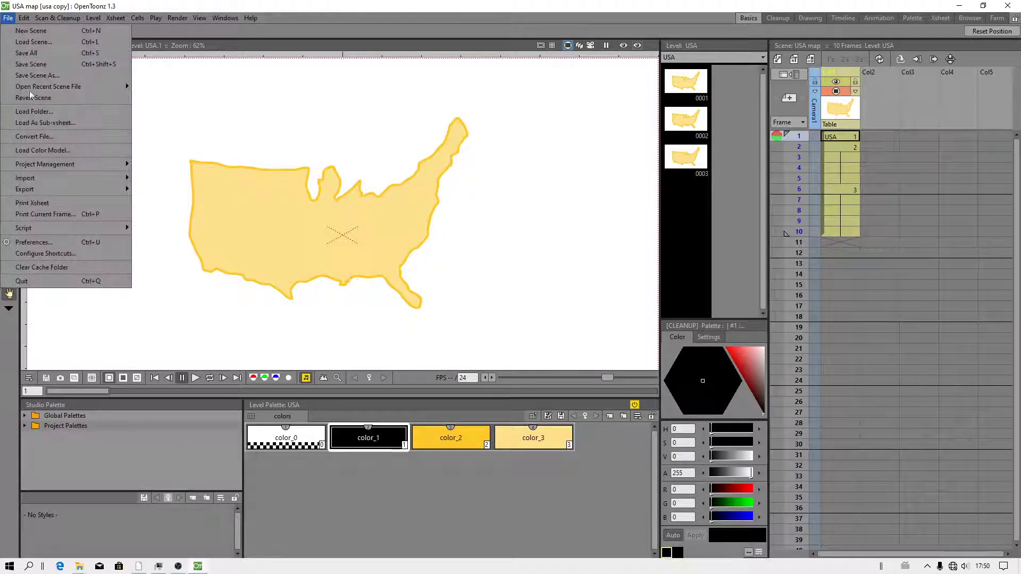
pyautogui.moveTo(87, 169)
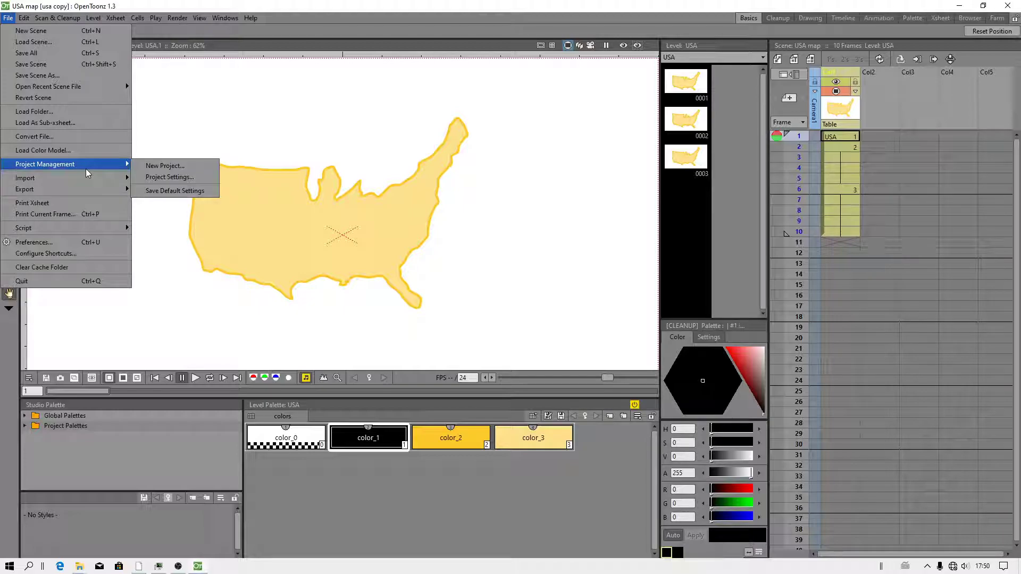
pyautogui.click(181, 166)
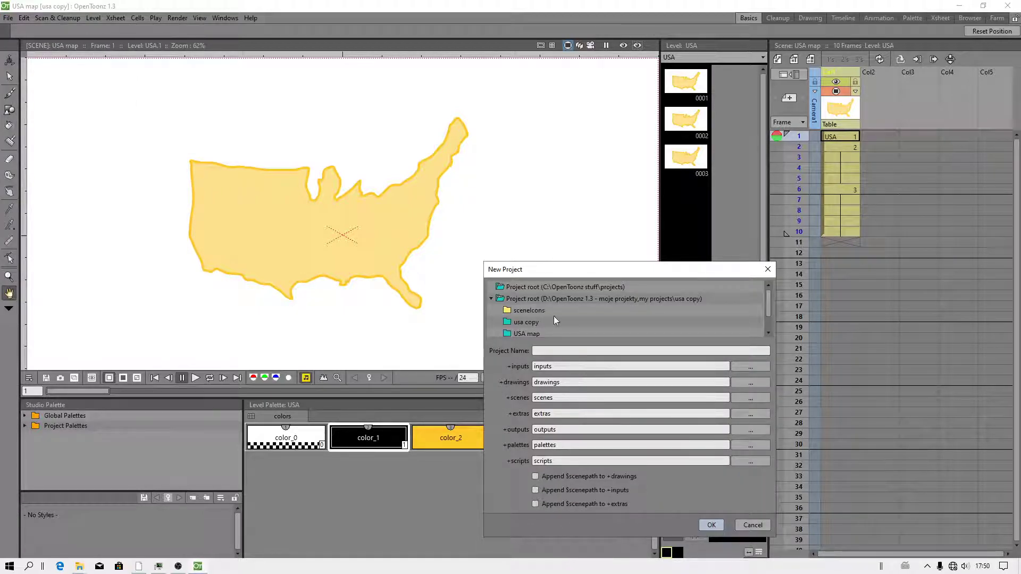
pyautogui.click(768, 269)
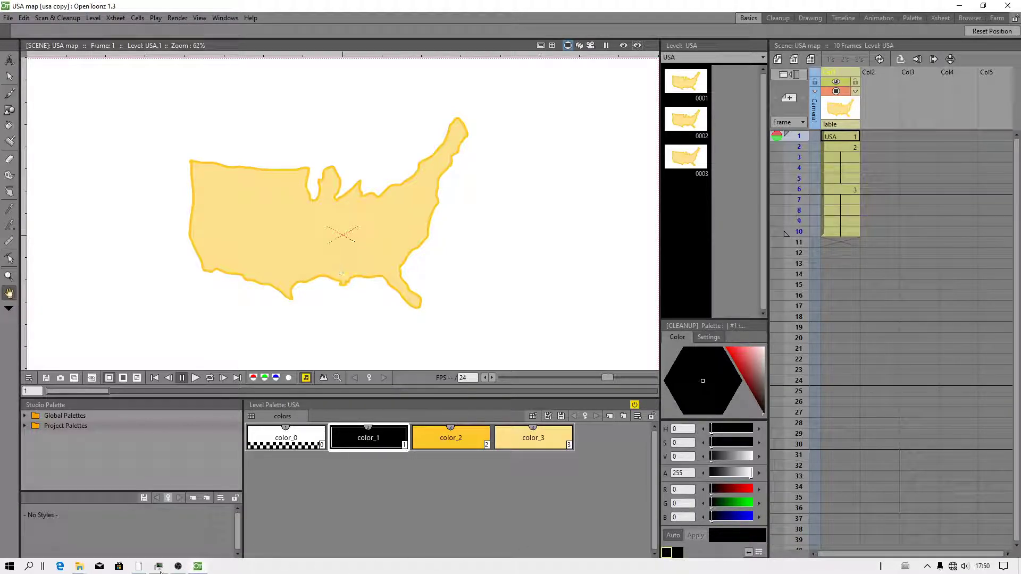
pyautogui.moveTo(179, 568)
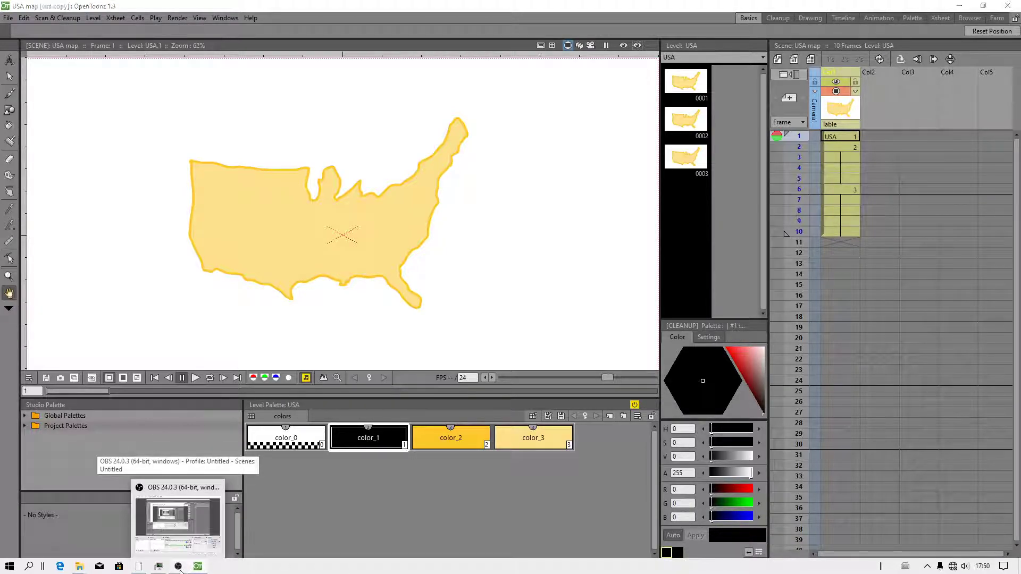